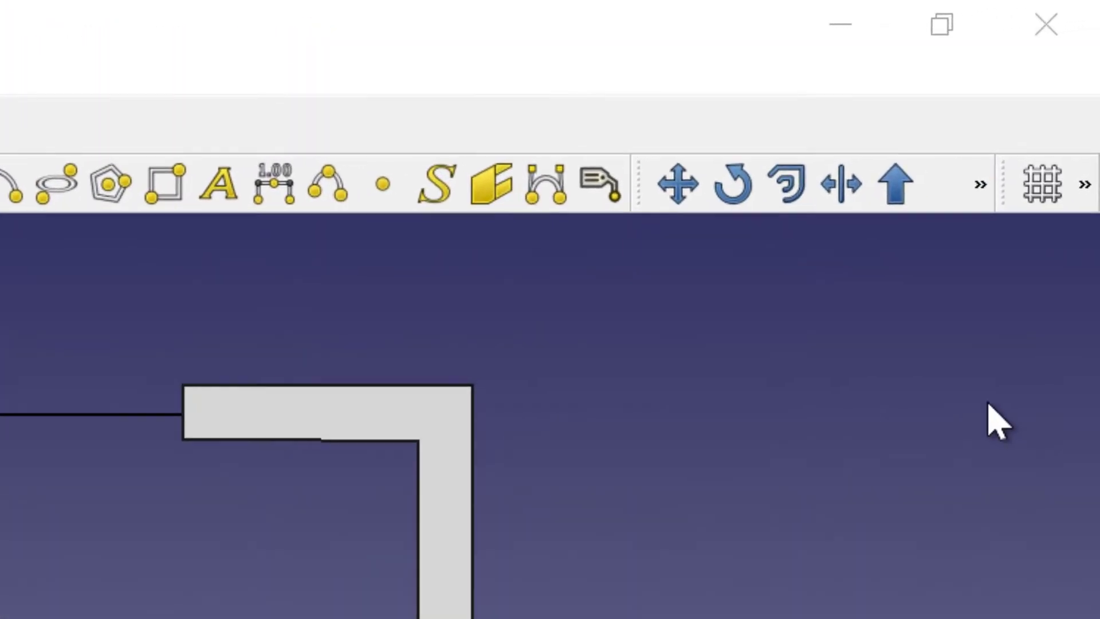
Turn on the Draft grid and zoom in on the top-left inner wall corner.
left_click(1084, 186)
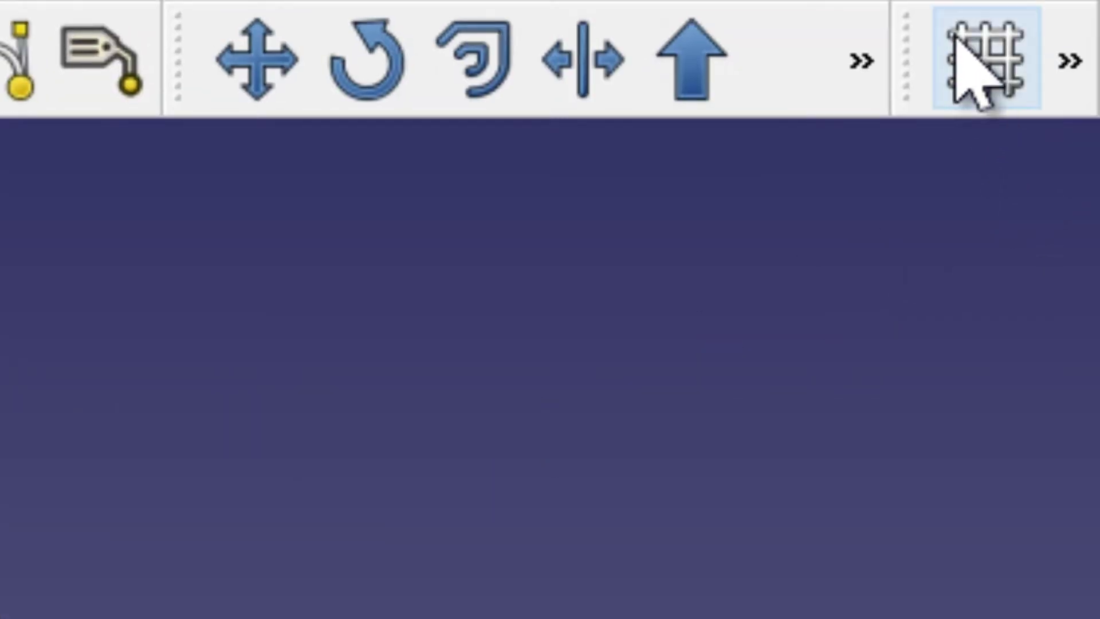
left_click(954, 34)
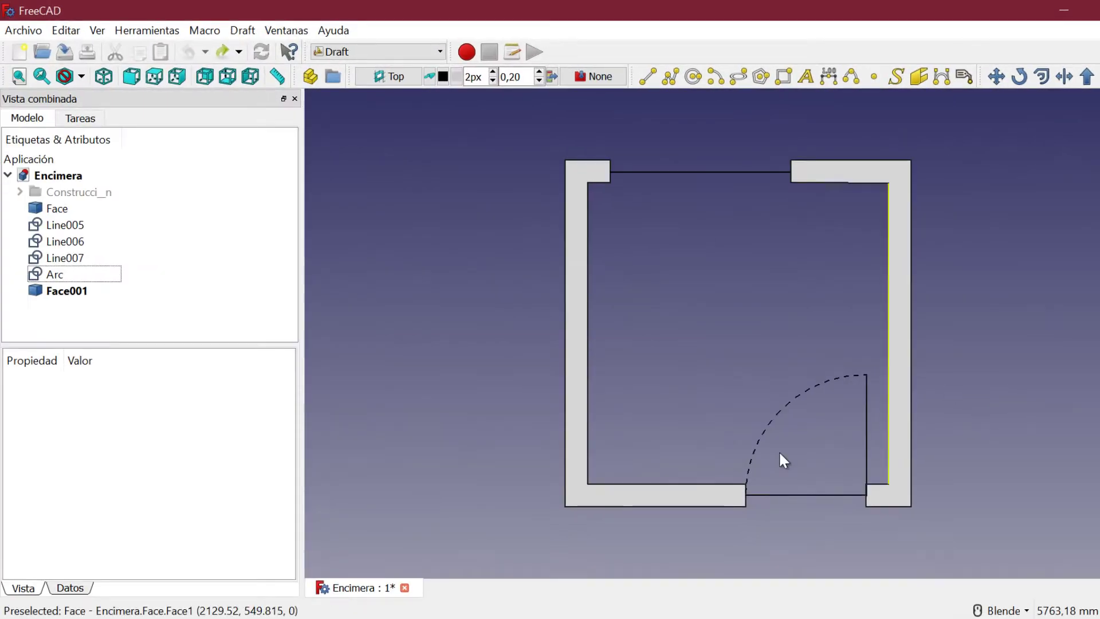
scroll(602, 181, "up", 2)
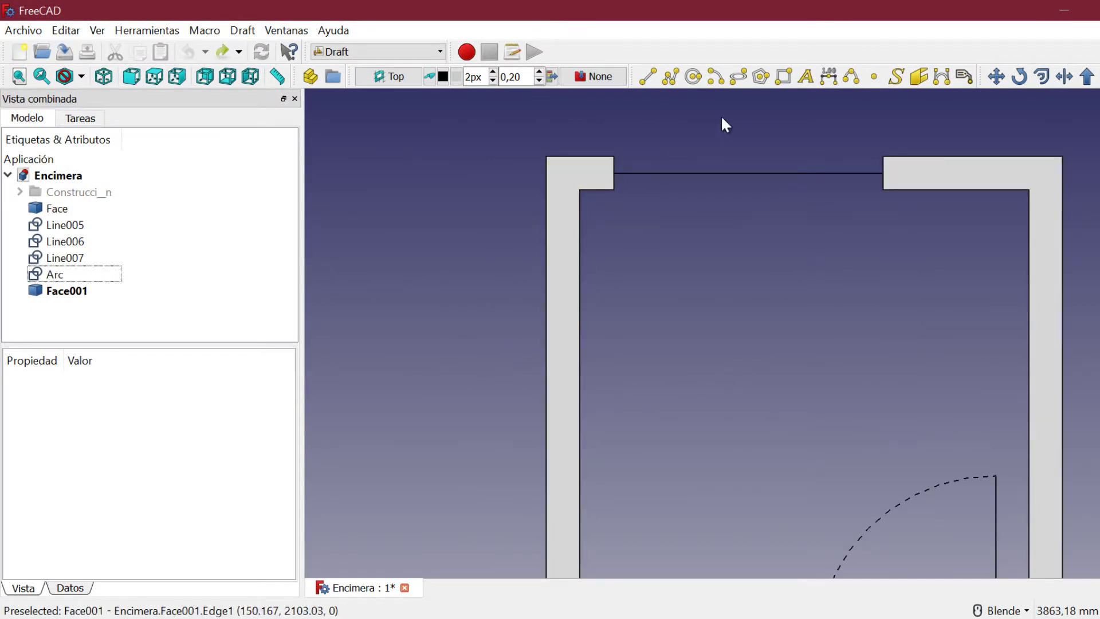
Draw a rectangle from the inner top-left wall corner with relative X 2000 and Y -600.
left_click(785, 77)
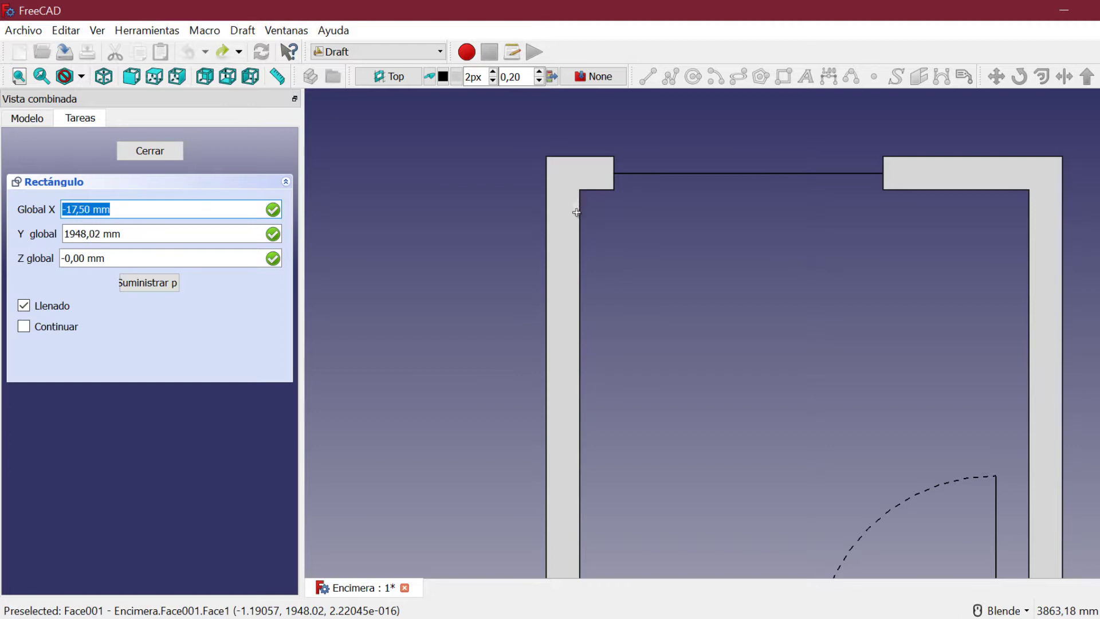
scroll(586, 211, "up", 2)
scroll(586, 211, "up", 2)
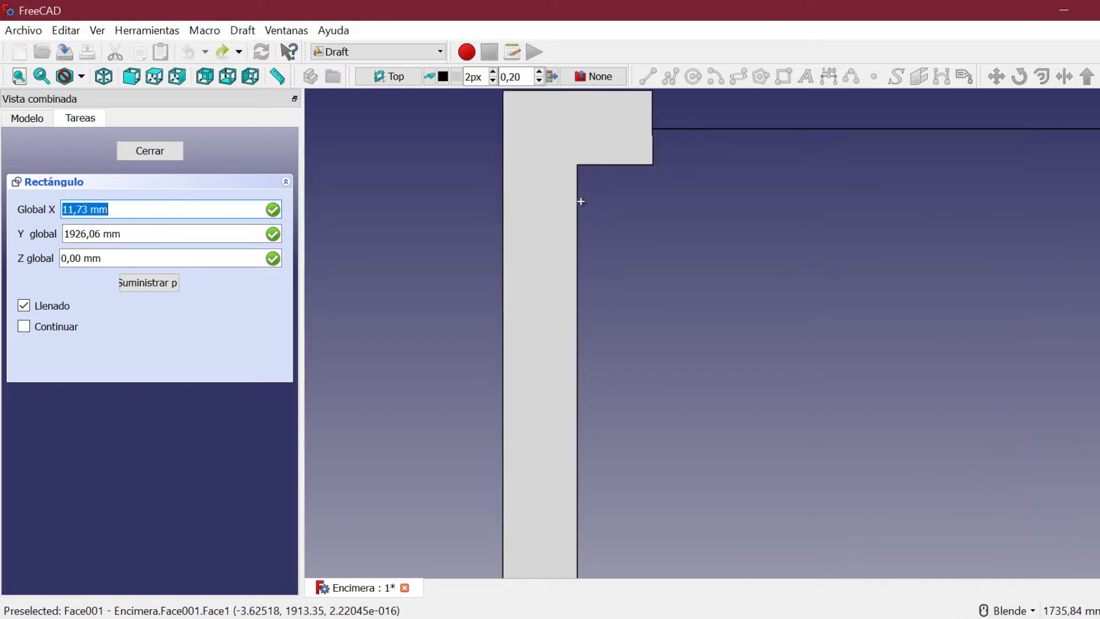
left_click(576, 166)
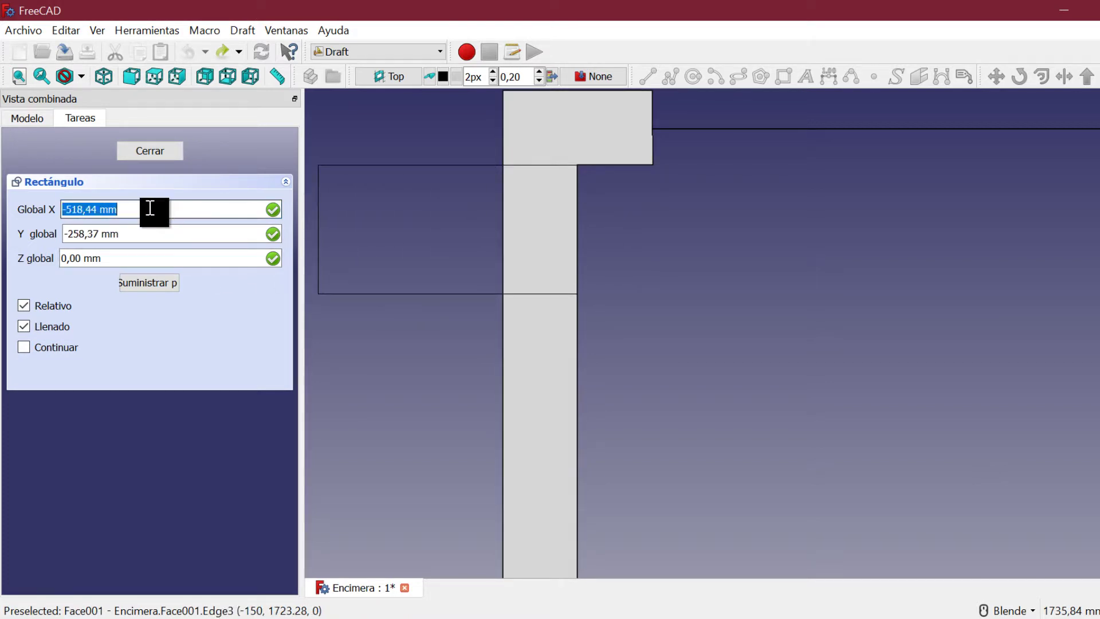
type("2000")
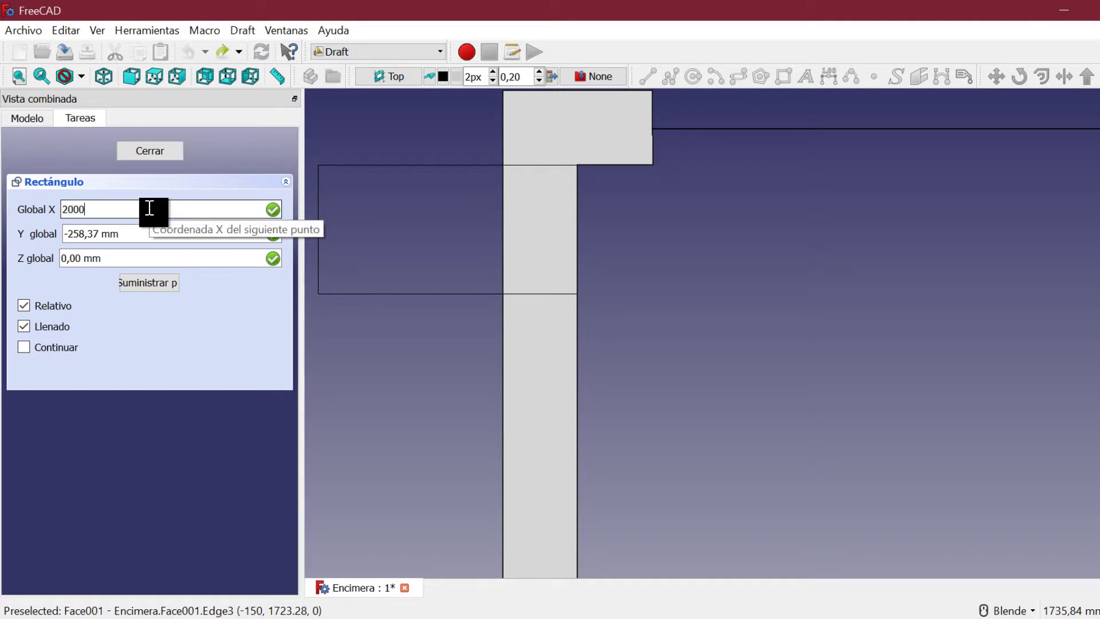
key("Tab")
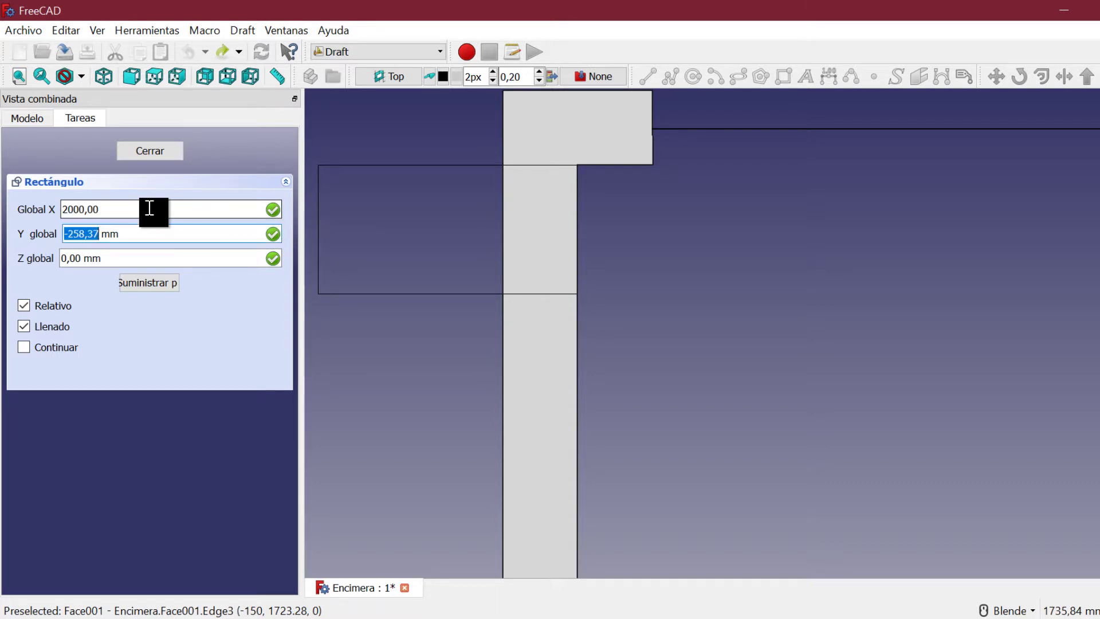
type("-")
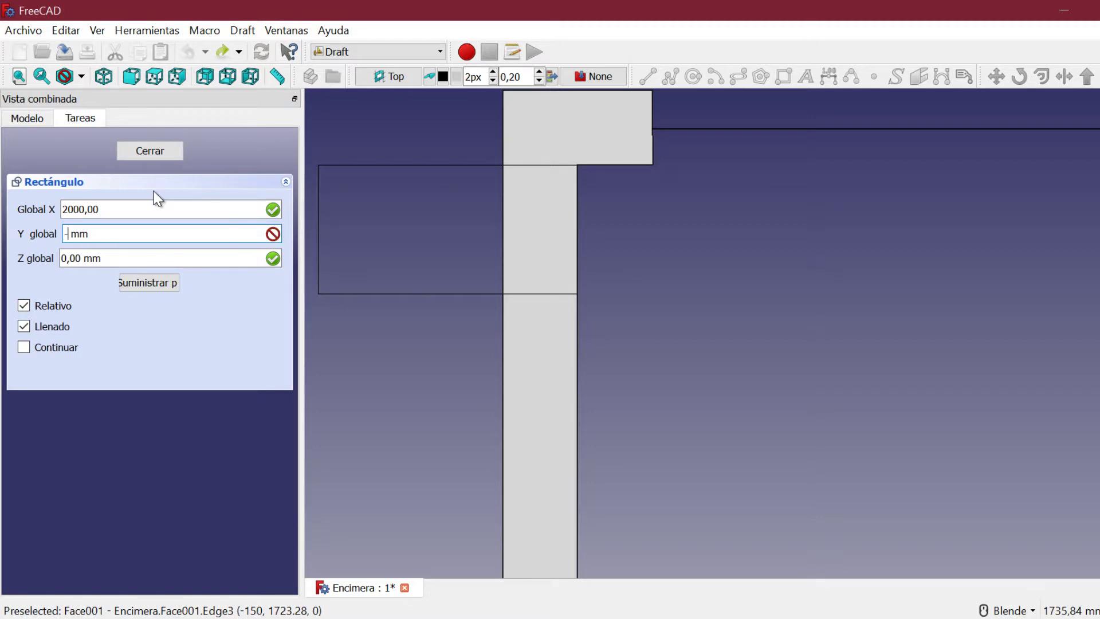
type("600")
key("Tab")
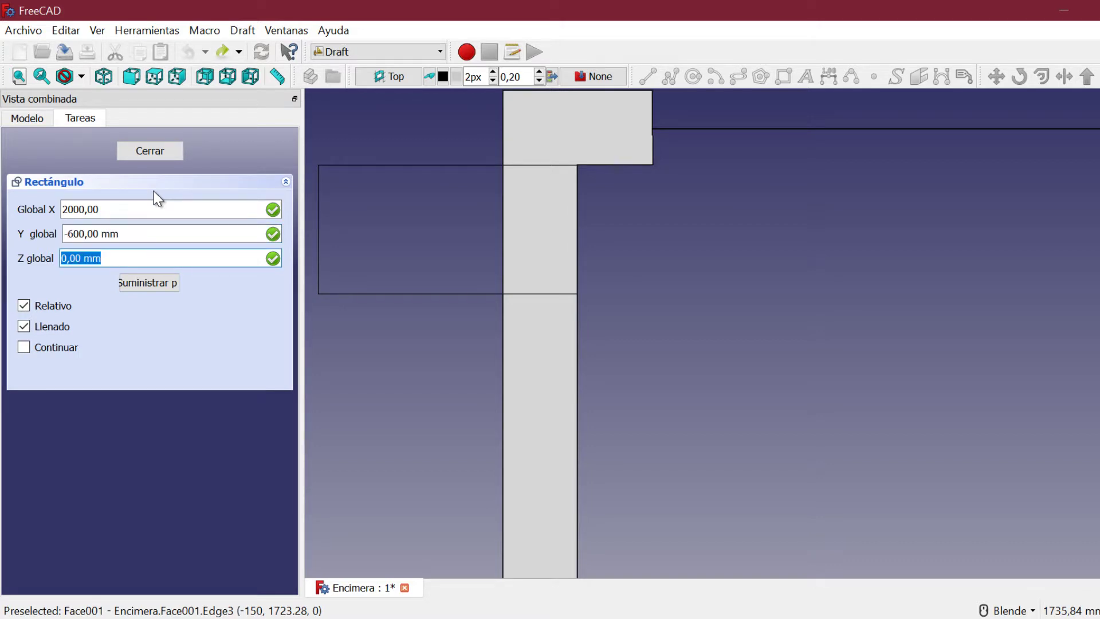
key("Return")
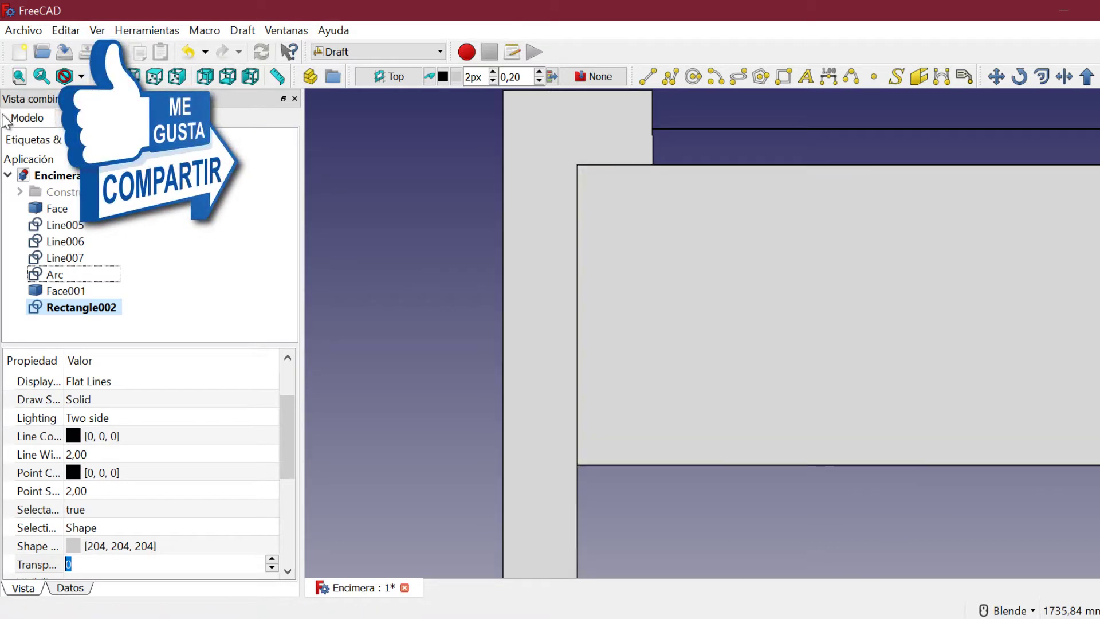
Set Rectangle002's Transparency to 80 in its view properties.
left_click(21, 77)
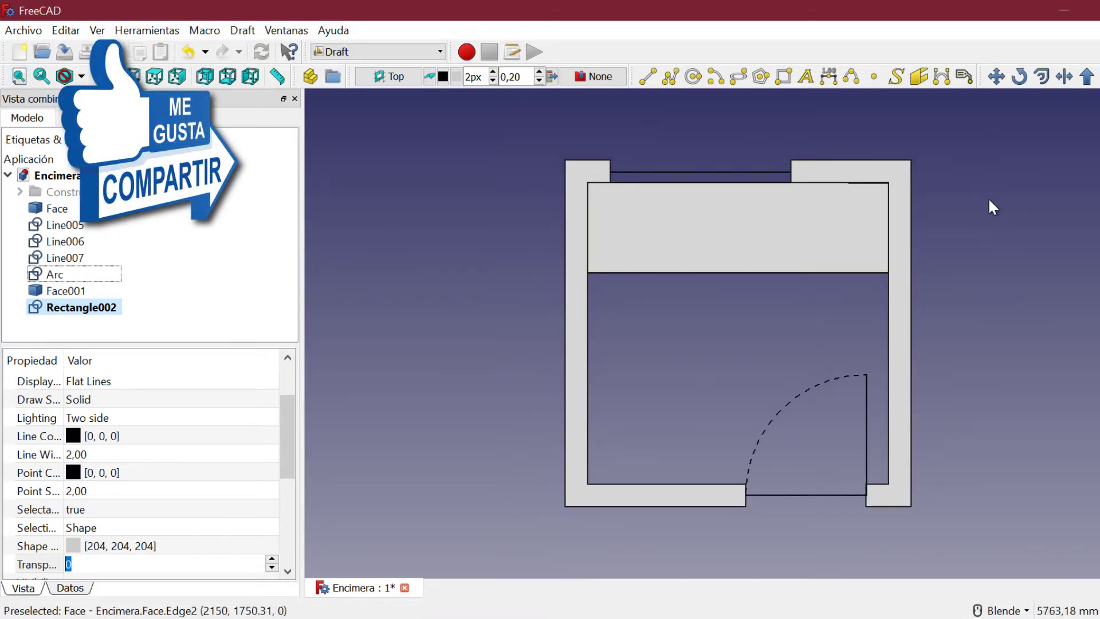
scroll(932, 224, "up", 2)
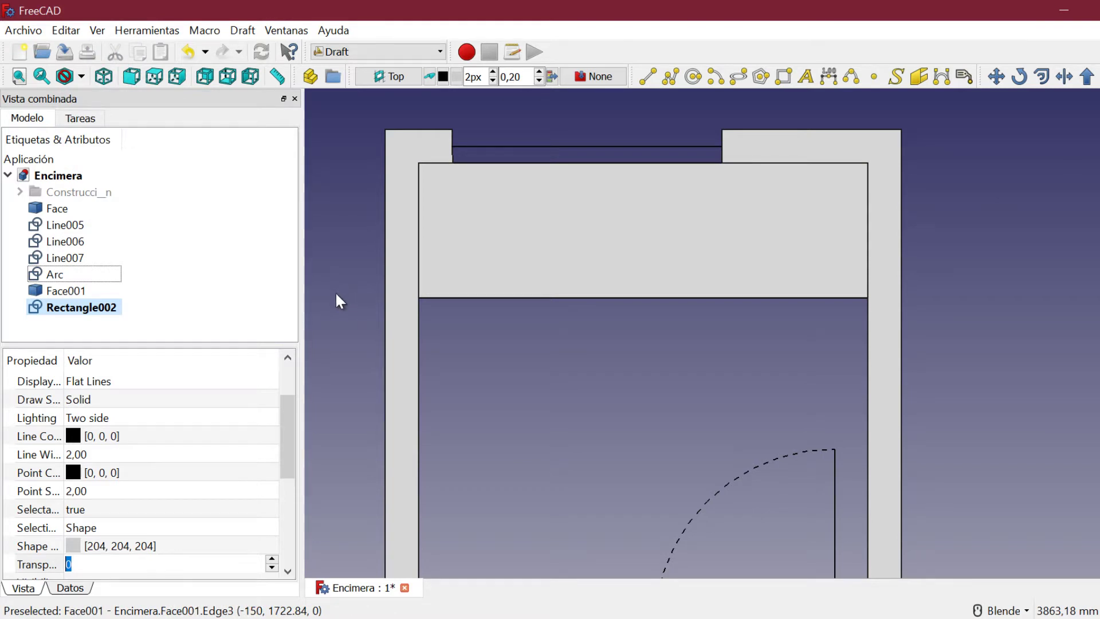
left_click(60, 292)
left_click(53, 312)
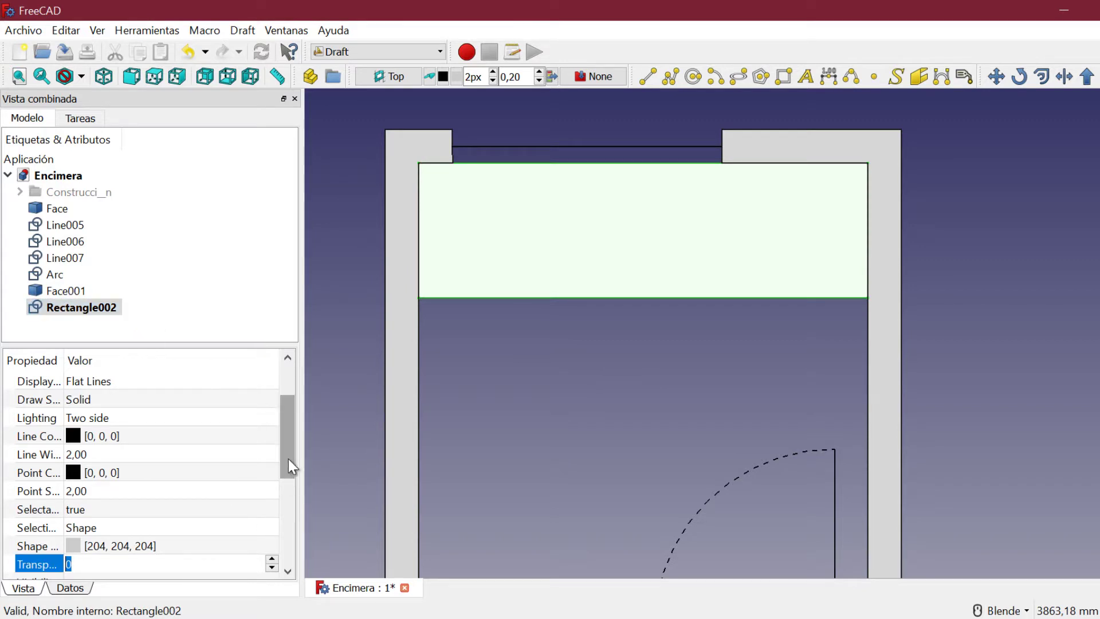
scroll(288, 459, "down", 3)
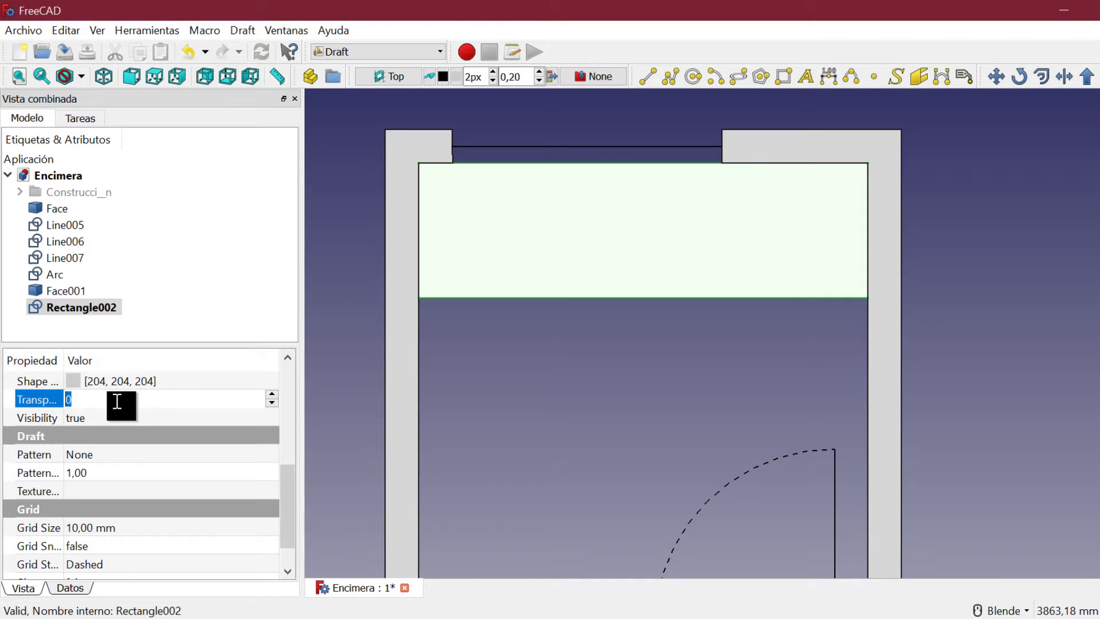
left_click(117, 402)
key("BackSpace")
type("80")
left_click(328, 379)
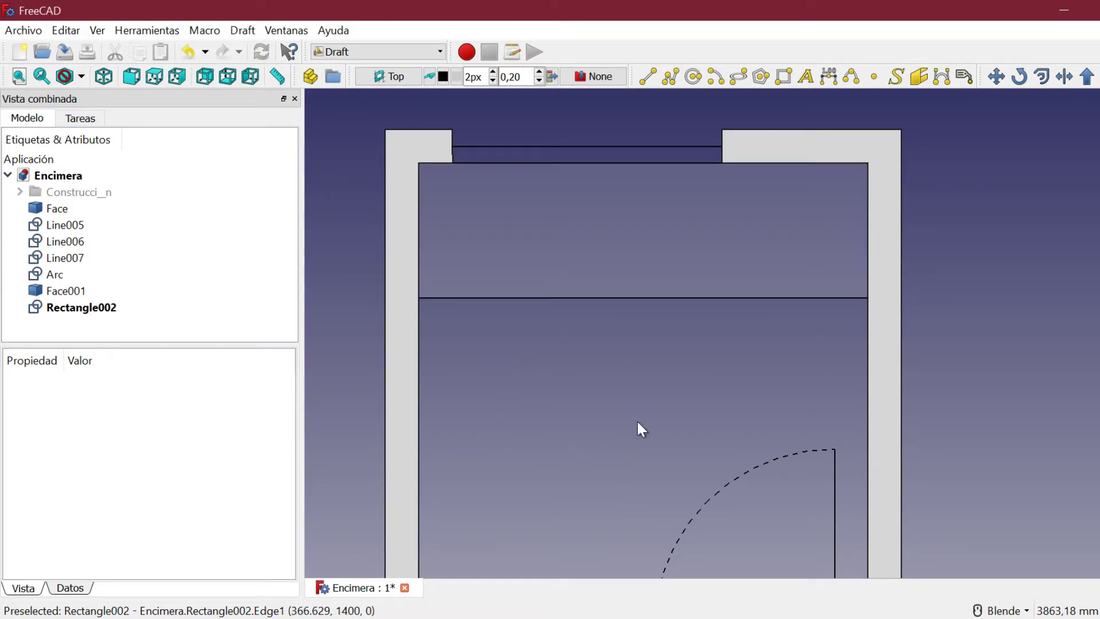
Import fogones.svg from the Cocina folder as SVG geometry (importSVG).
left_click(19, 76)
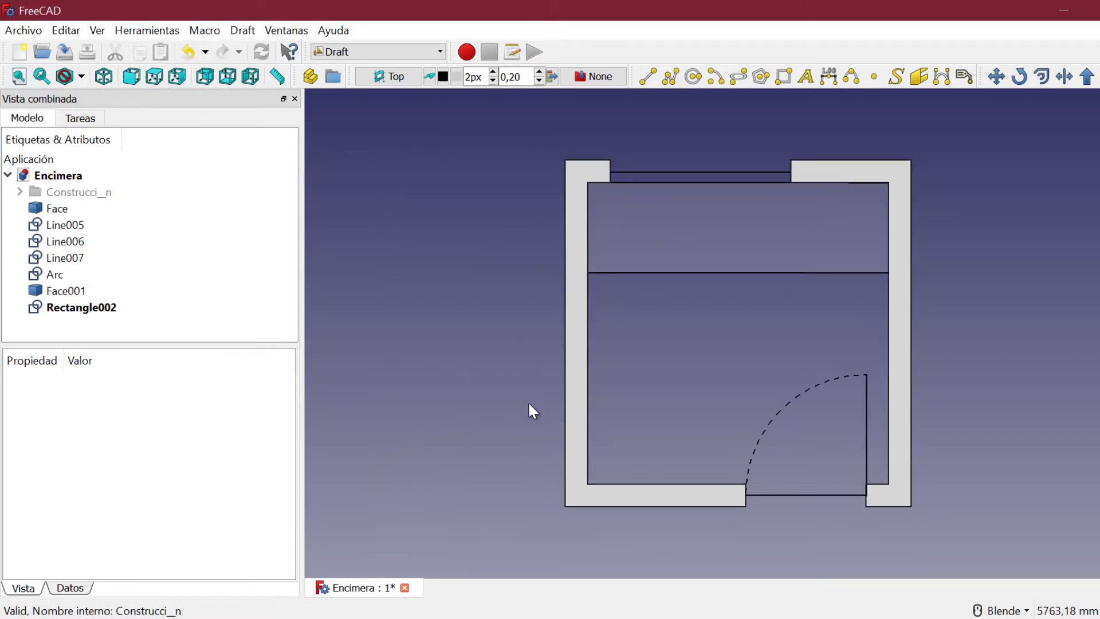
left_click(24, 32)
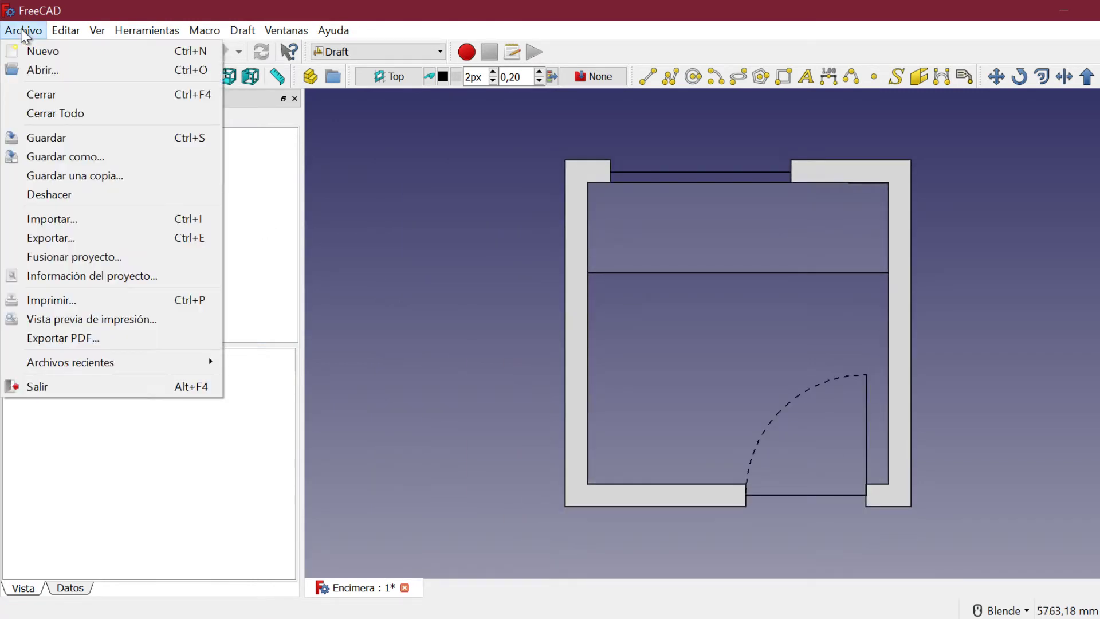
left_click(49, 222)
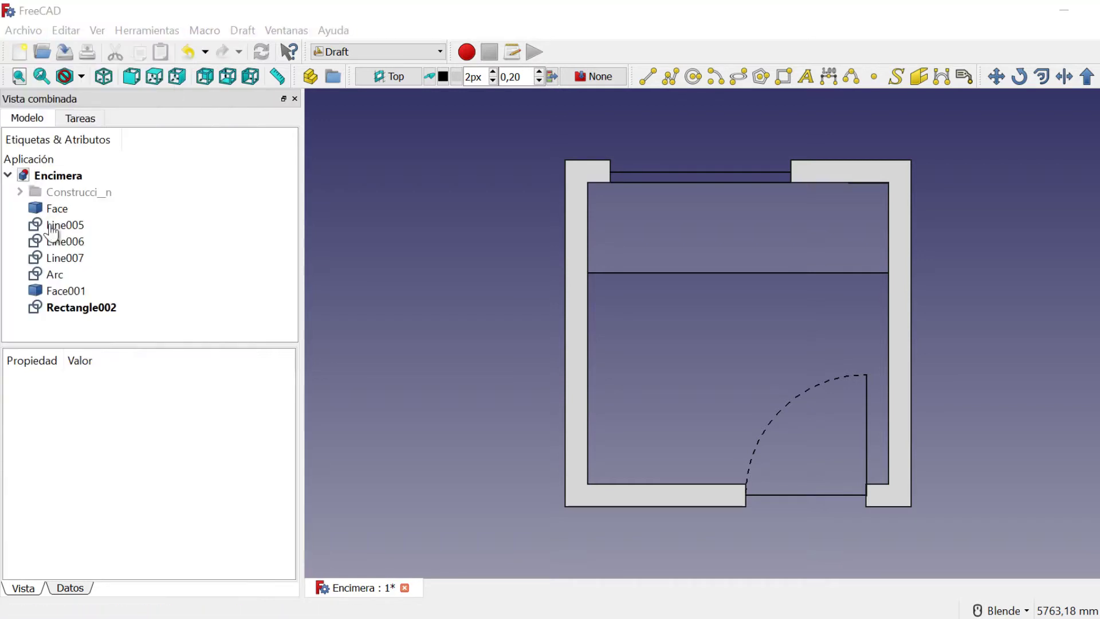
double_click(275, 159)
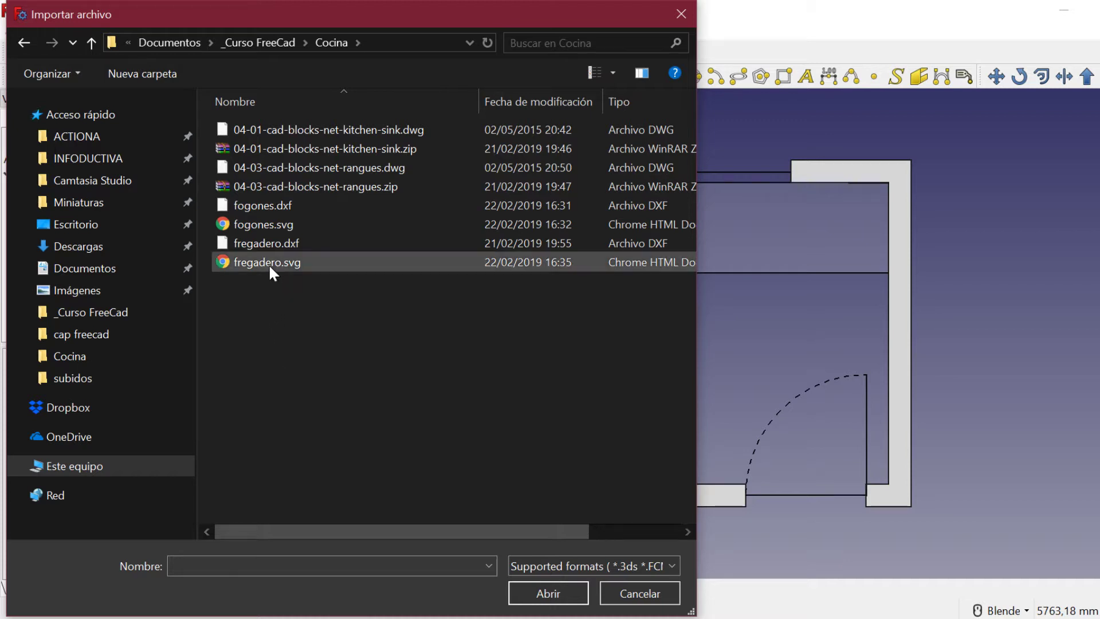
left_click(246, 220)
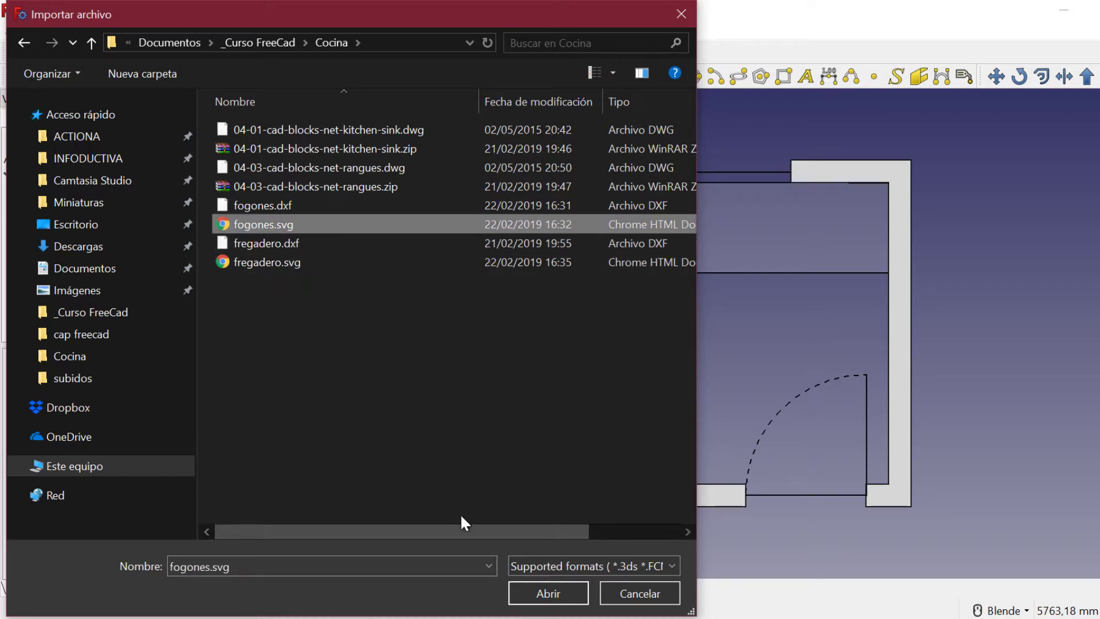
left_click(532, 586)
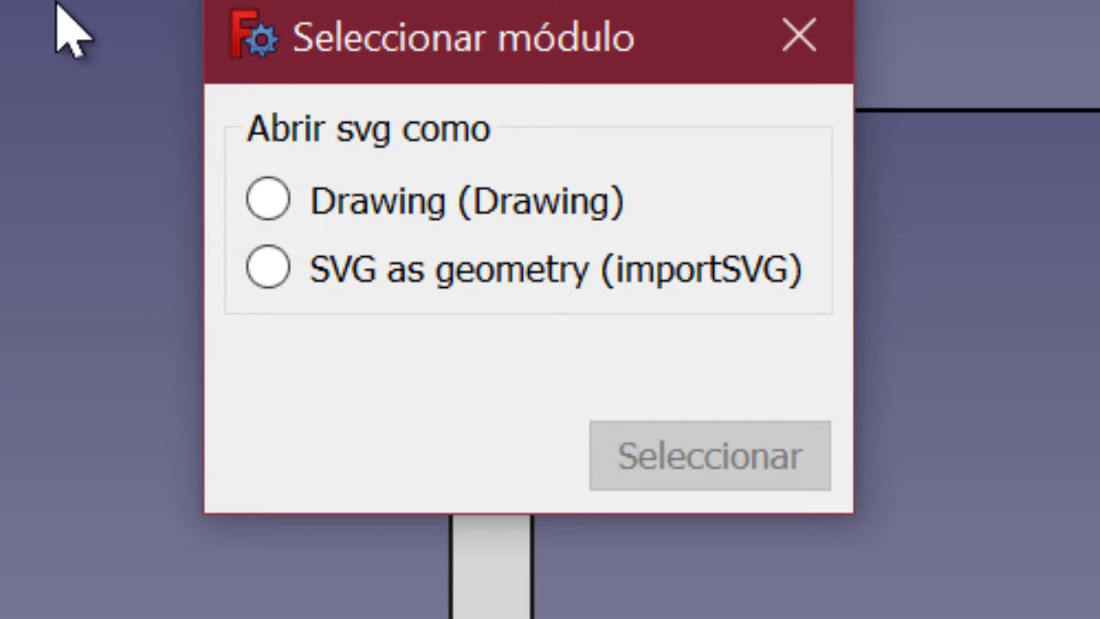
left_click(266, 271)
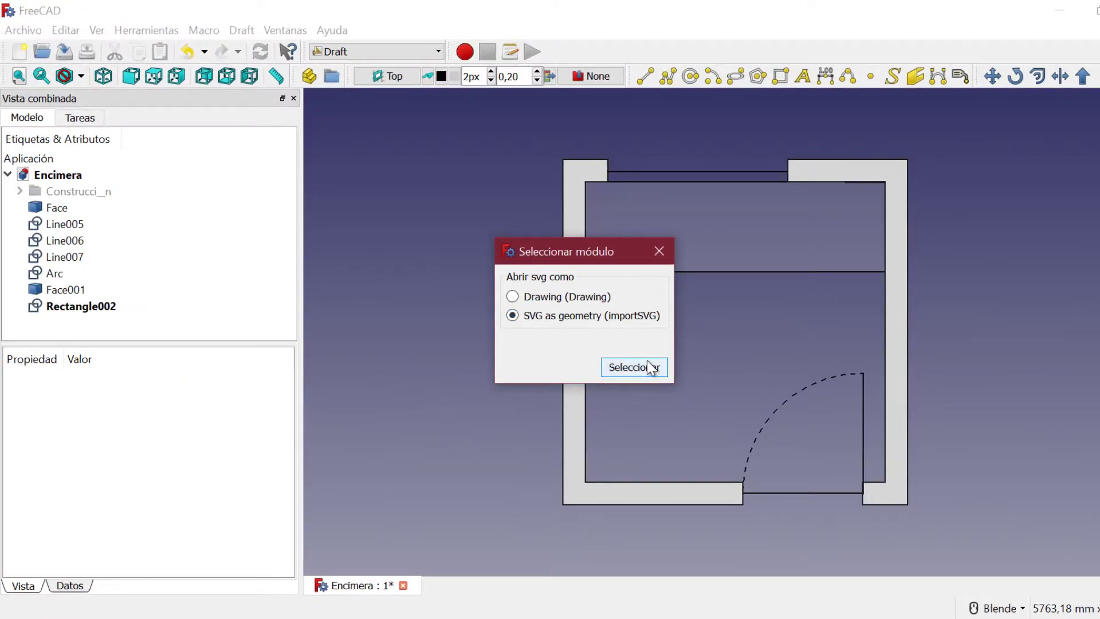
left_click(647, 367)
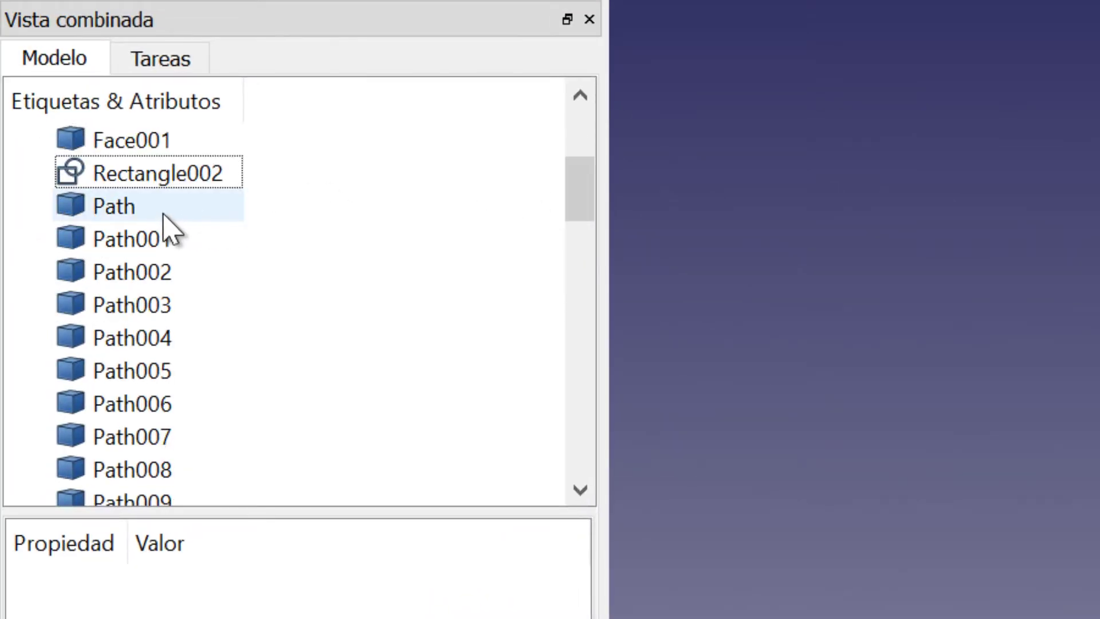
Select the imported cooktop paths, Path through Path051, in the model tree.
left_click(164, 213)
left_click_drag(591, 215, 560, 484)
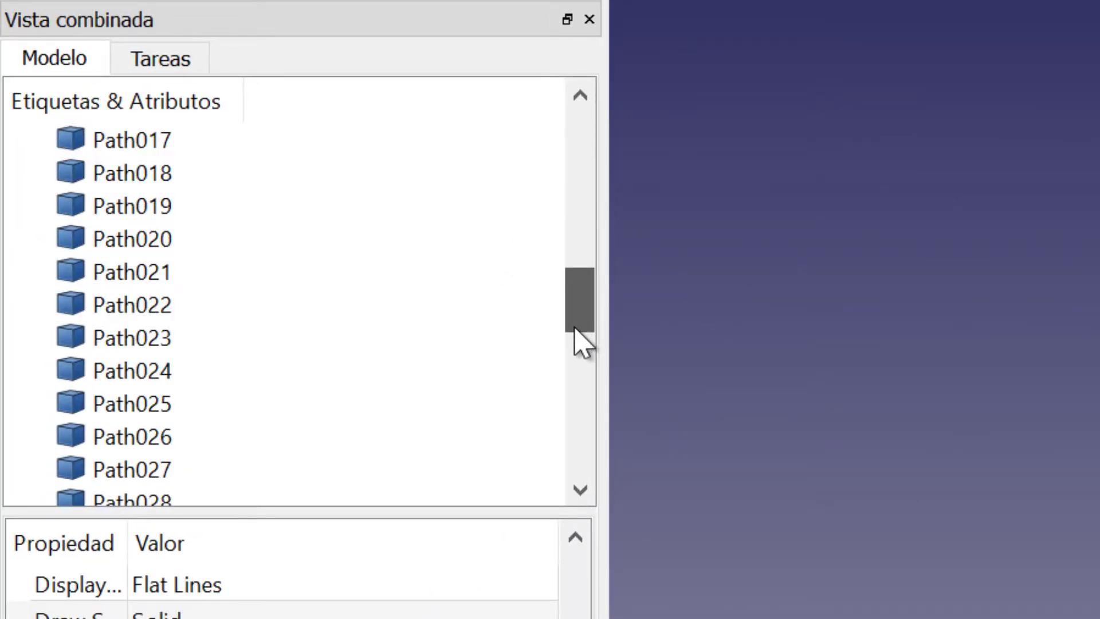
left_click(174, 471, "shift")
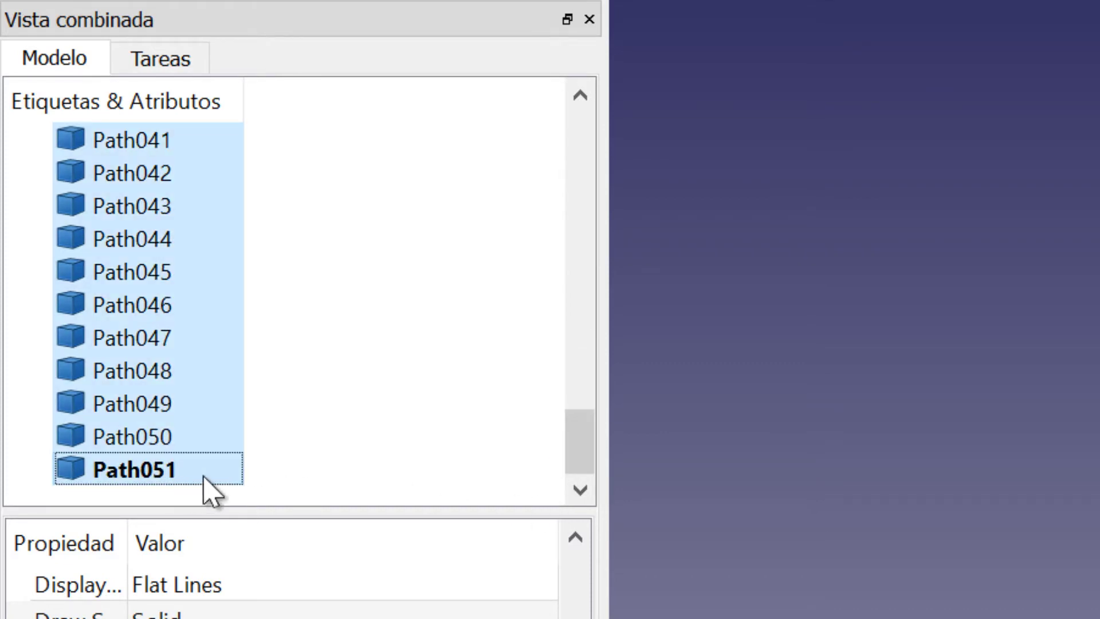
mouse_move(590, 455)
left_mouse_down()
mouse_move(612, 398)
mouse_move(611, 312)
mouse_move(581, 175)
mouse_move(575, 198)
left_mouse_up()
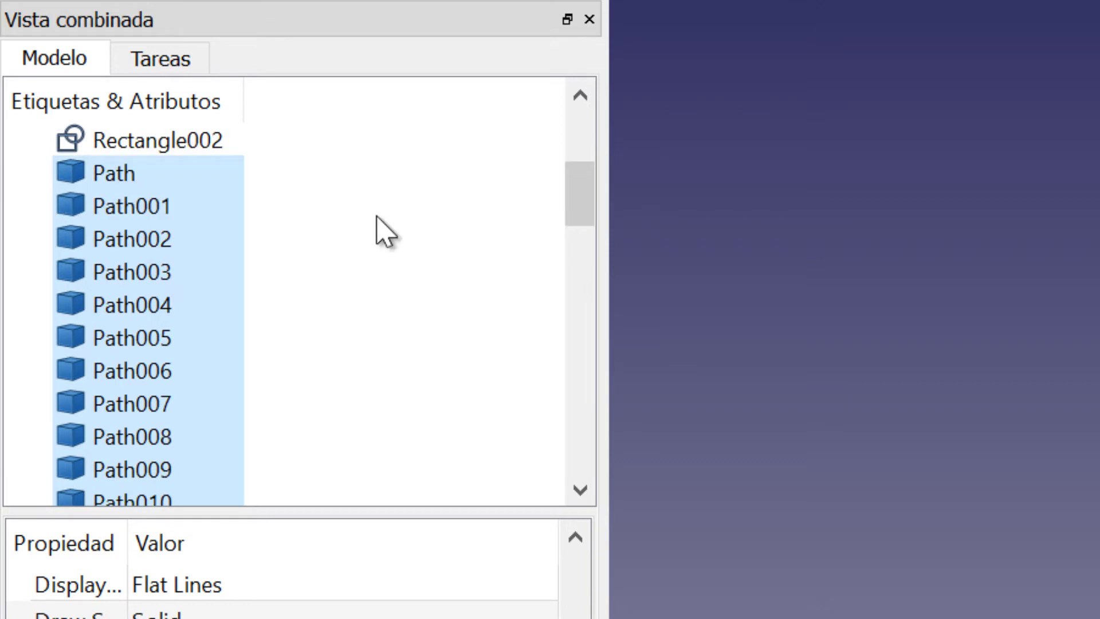
left_click(92, 178)
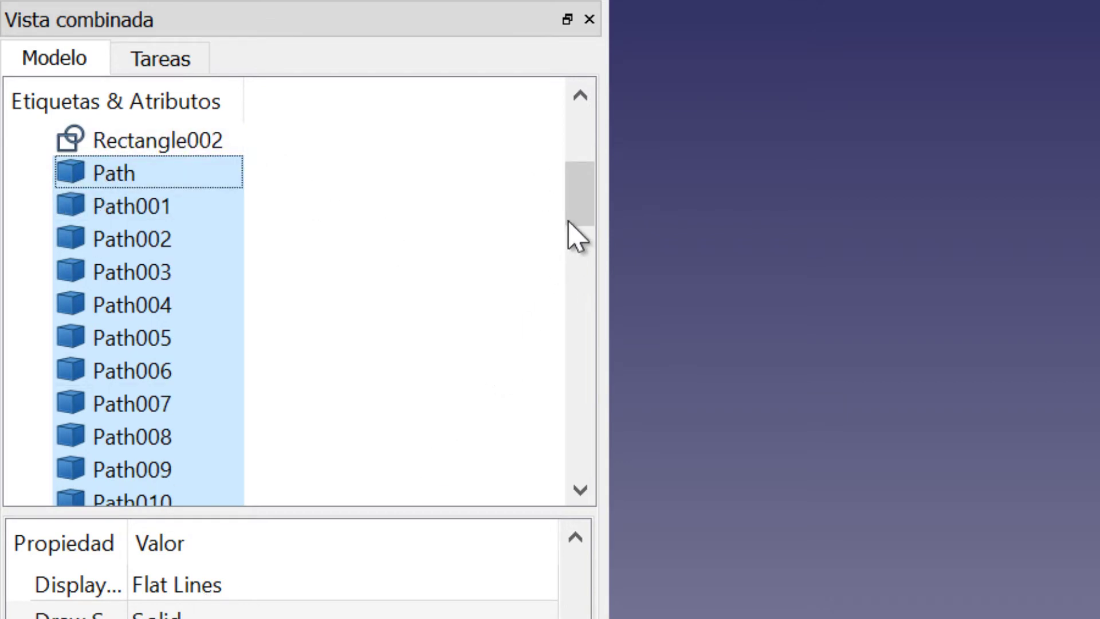
left_click_drag(563, 216, 503, 235)
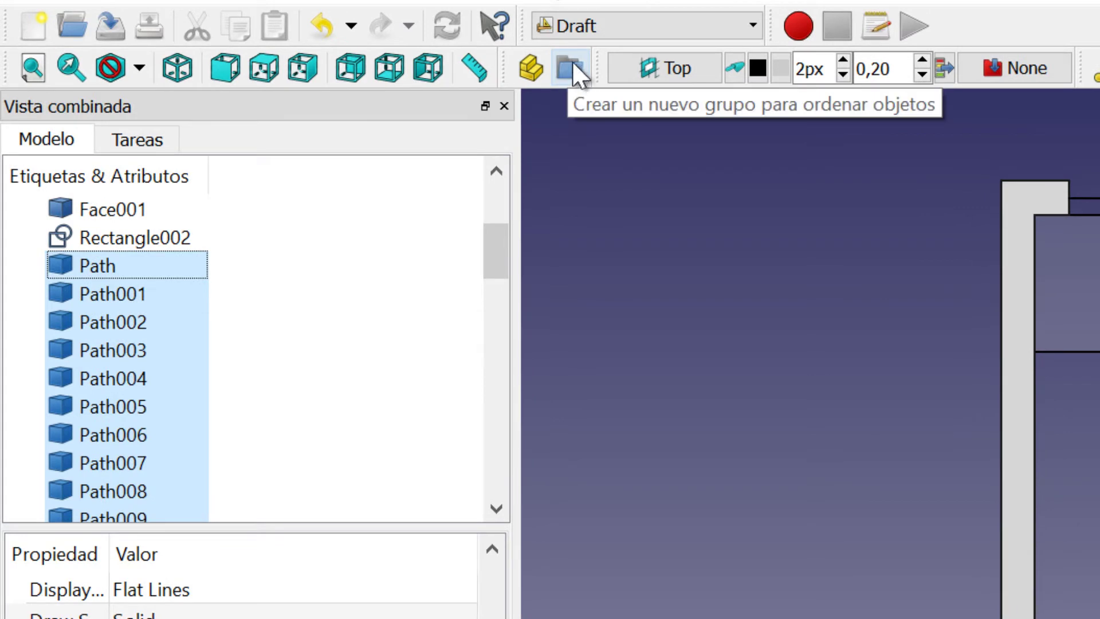
Create a new Draft group and rename it Fogones.
left_click(573, 63)
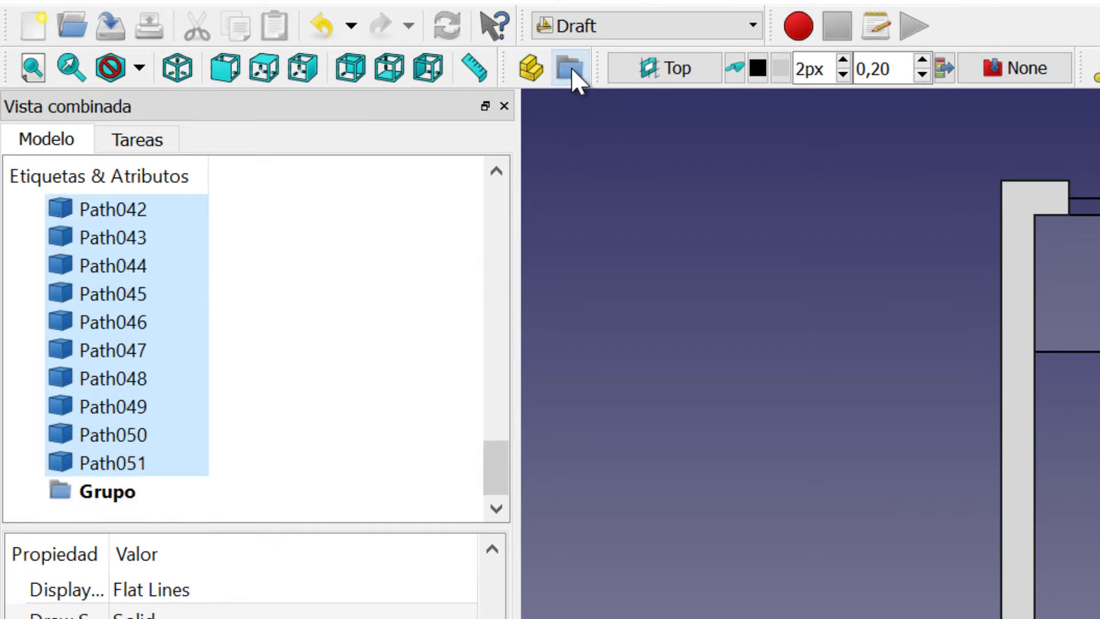
left_click(94, 503)
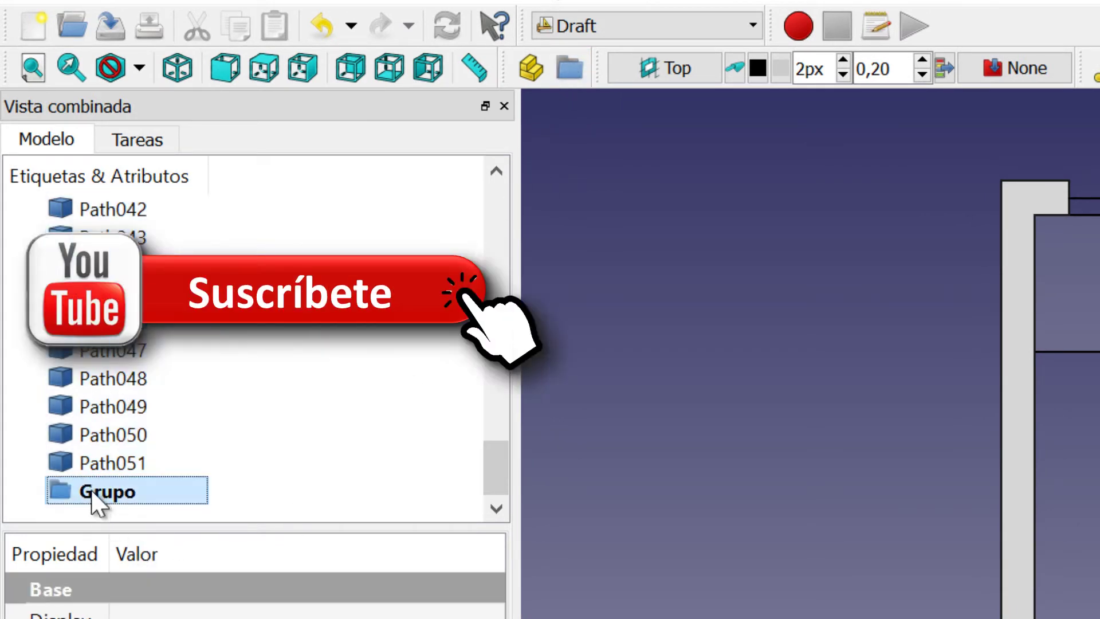
left_click(94, 499)
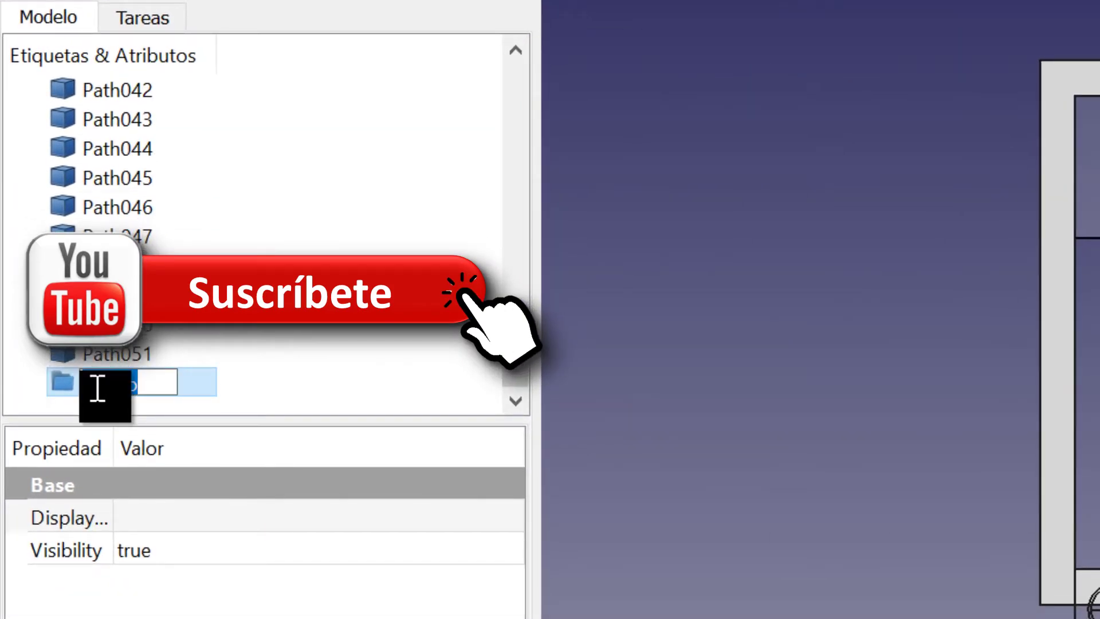
key("BackSpace")
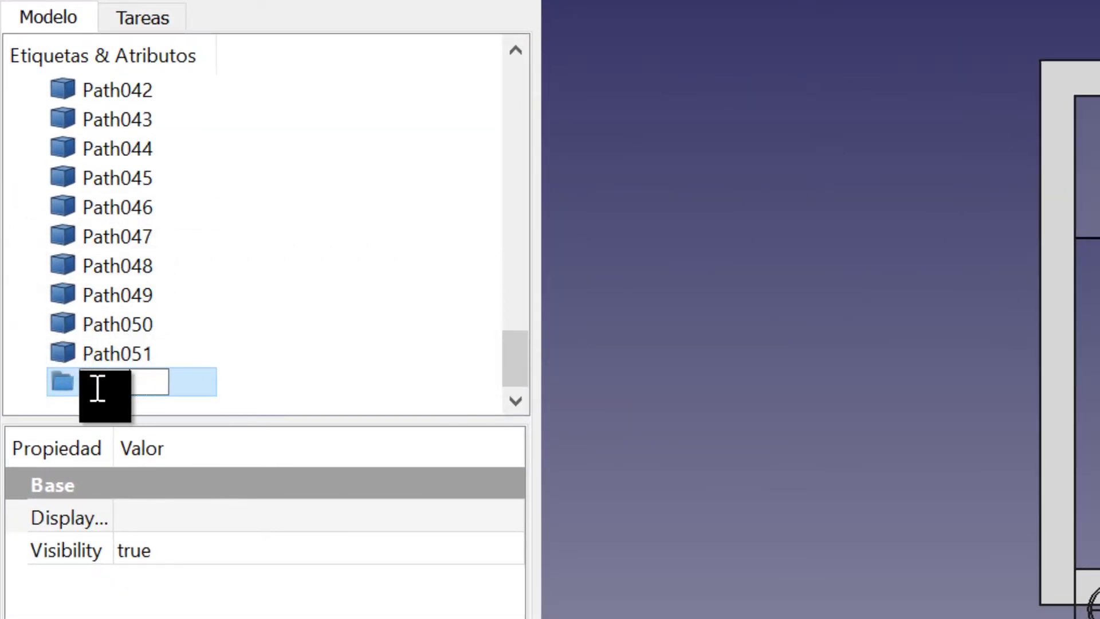
type("Fogones")
key("Return")
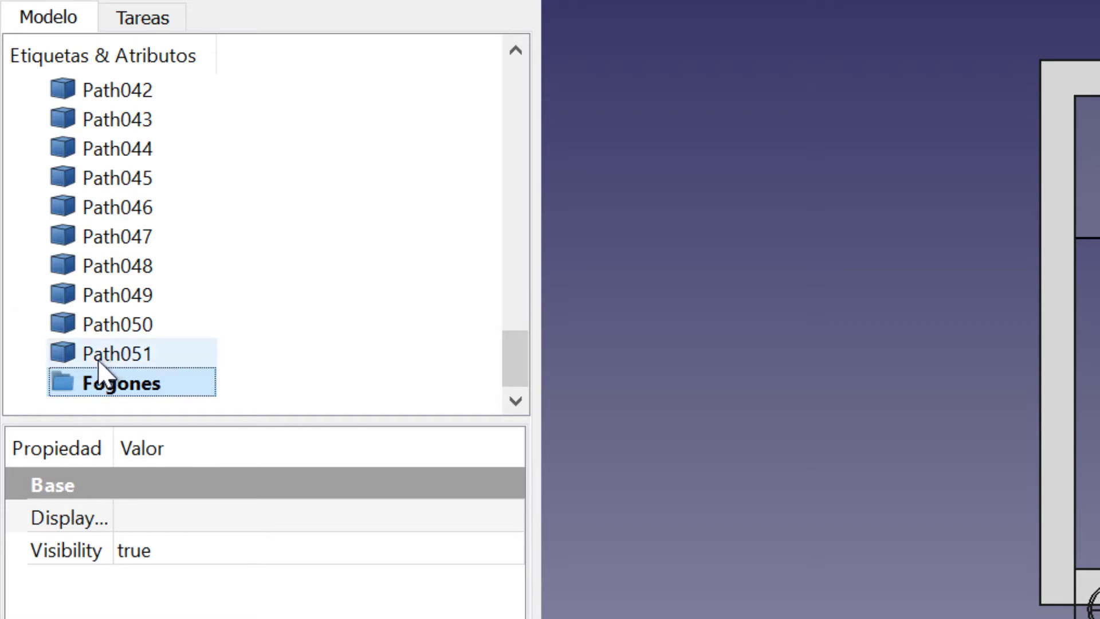
Drag Path through Path051 into the Fogones group.
left_click(106, 358)
scroll(229, 372, "up", 1)
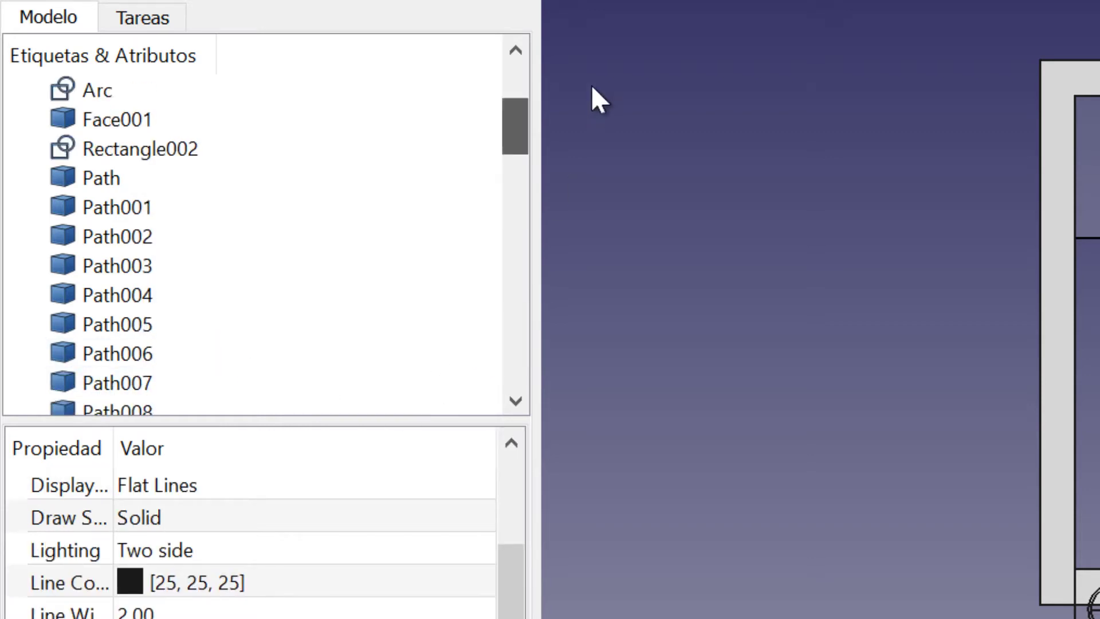
left_click_drag(515, 347, 590, 3)
left_click(122, 383, "shift")
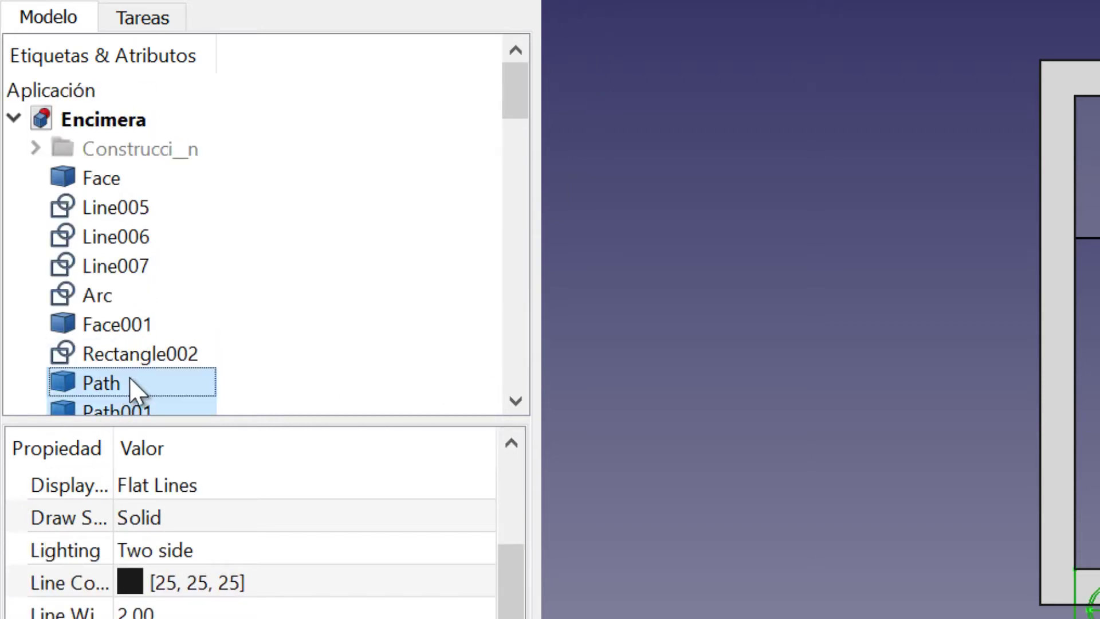
scroll(393, 295, "down", 4)
scroll(418, 282, "down", 5)
scroll(375, 301, "down", 4)
scroll(369, 288, "down", 4)
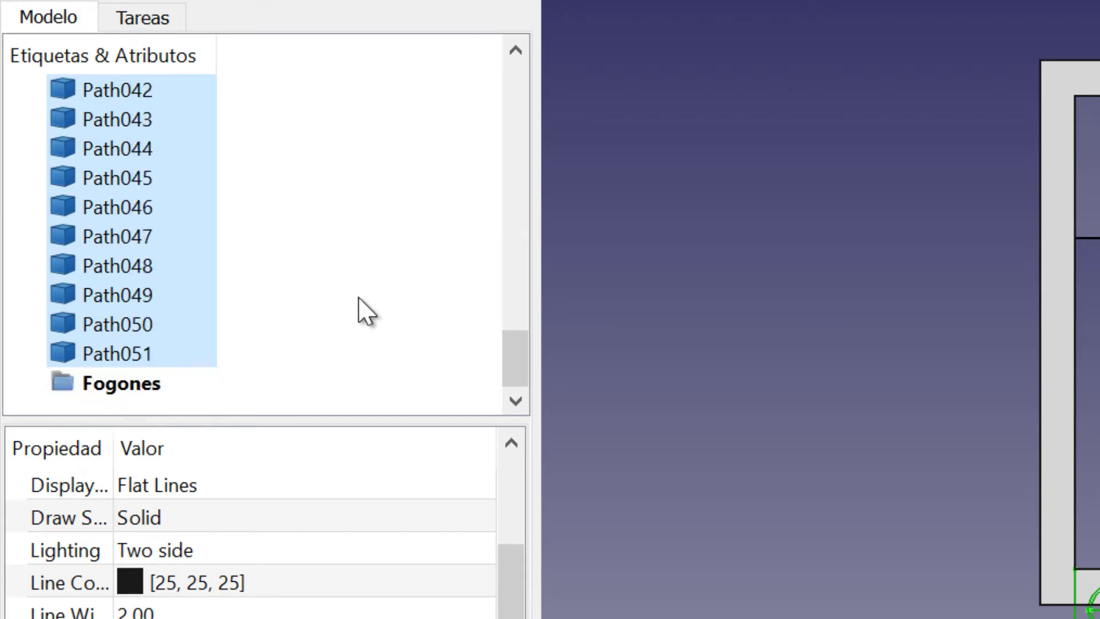
left_click_drag(108, 360, 108, 389)
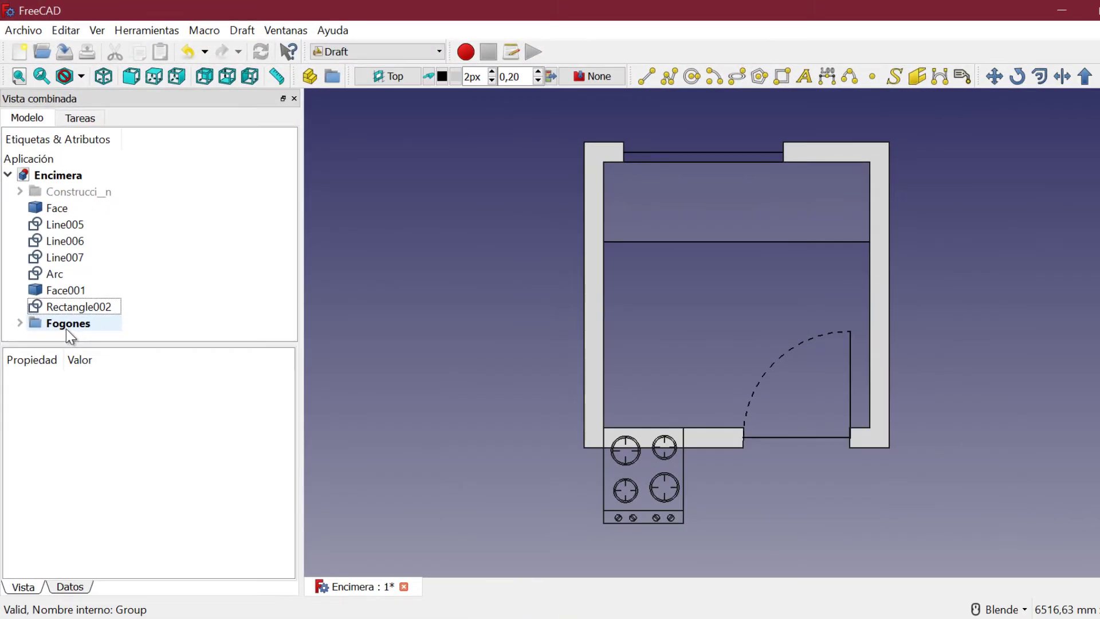
Start a copying Draft Move of the Fogones cooktop from its top-right corner toward the wall corner.
left_click(66, 329)
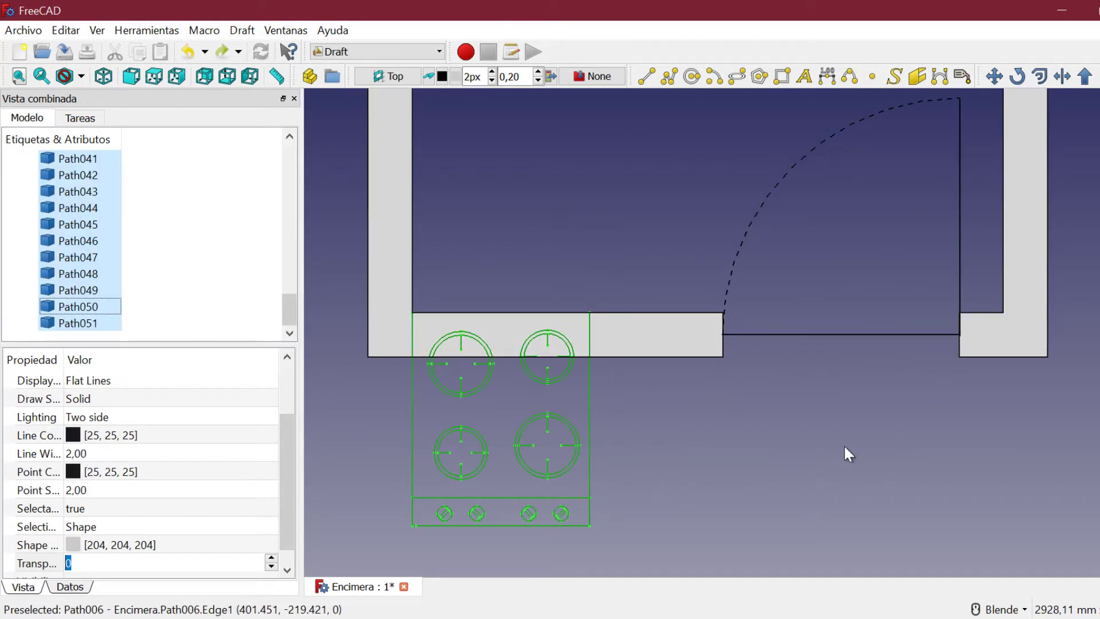
left_click(995, 77)
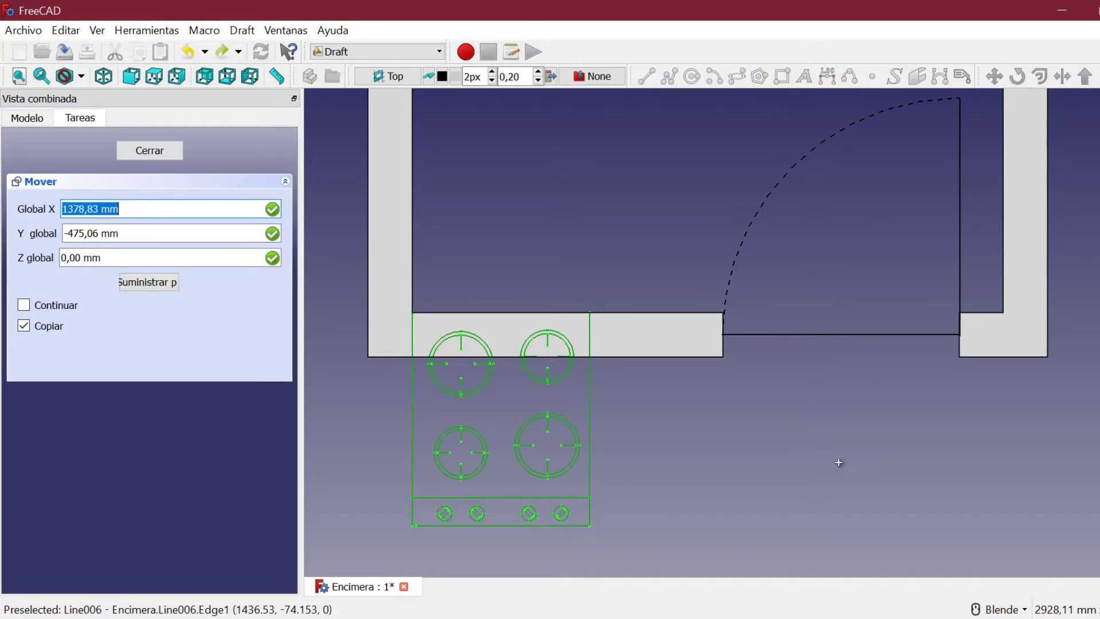
left_click(590, 313)
scroll(590, 318, "up", 5)
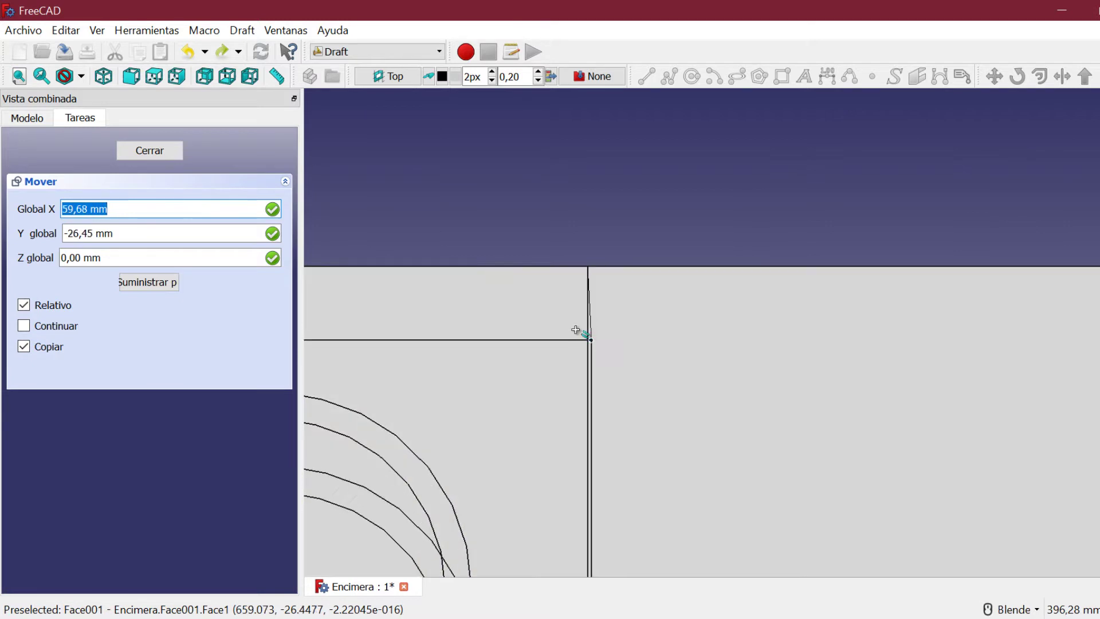
scroll(863, 282, "down", 4)
scroll(943, 239, "down", 4)
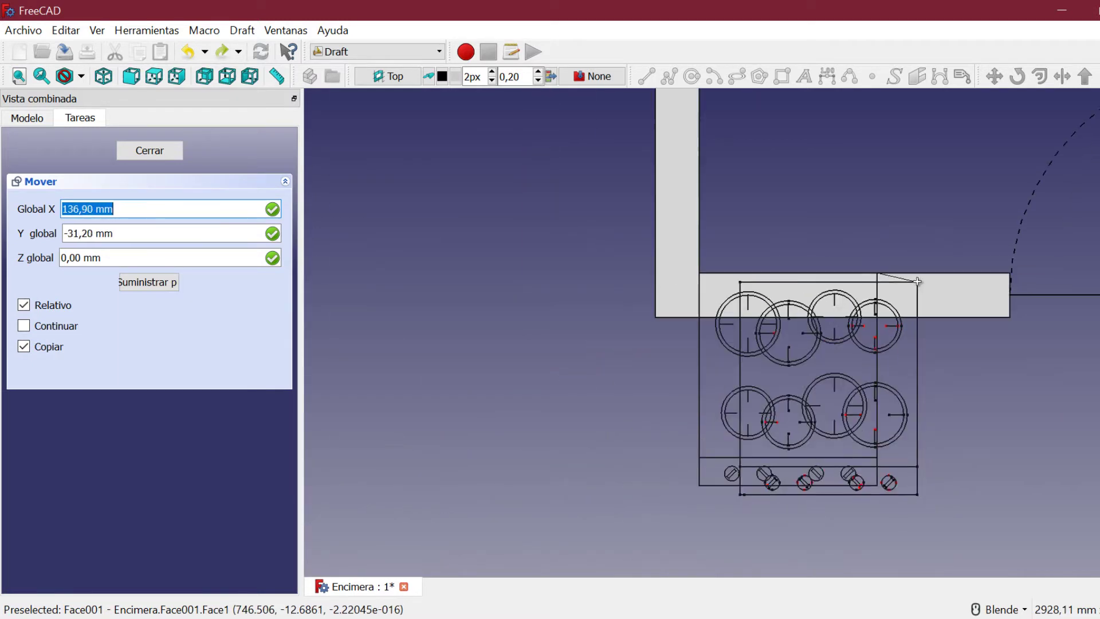
scroll(746, 304, "down", 5)
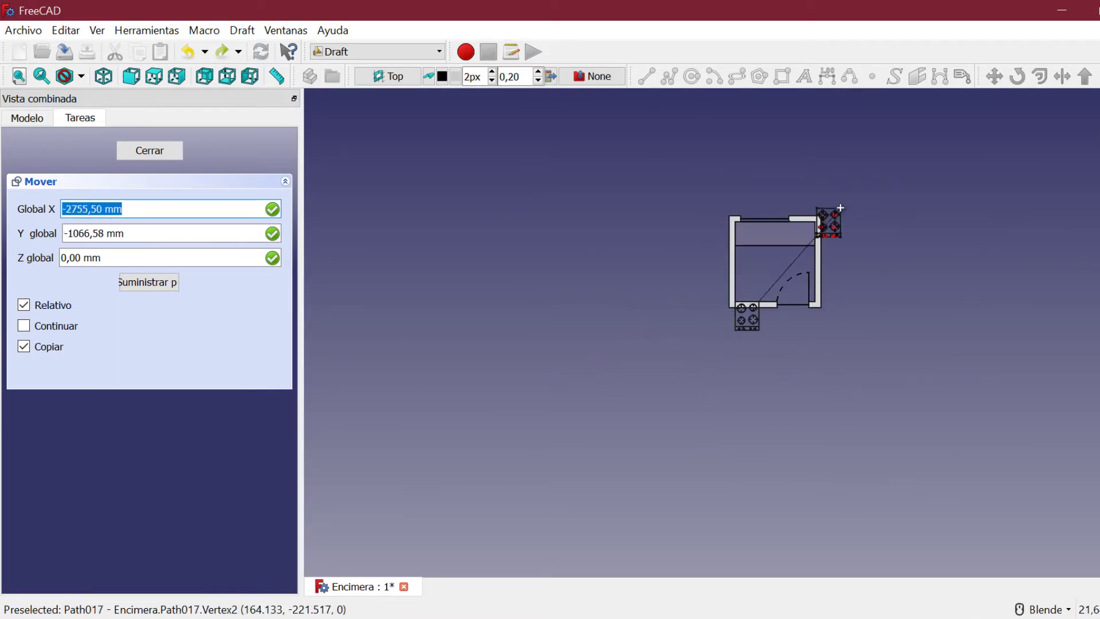
scroll(818, 227, "up", 5)
scroll(711, 294, "up", 6)
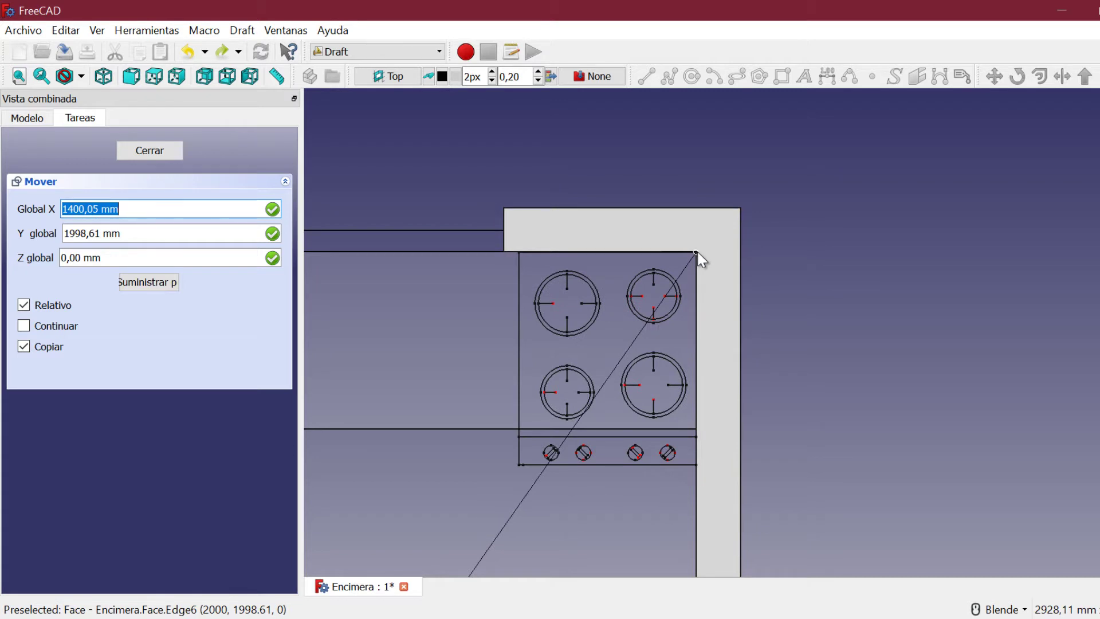
Drop the cooktop copy at the top-right wall corner and pan back to the left corner.
left_click(699, 254)
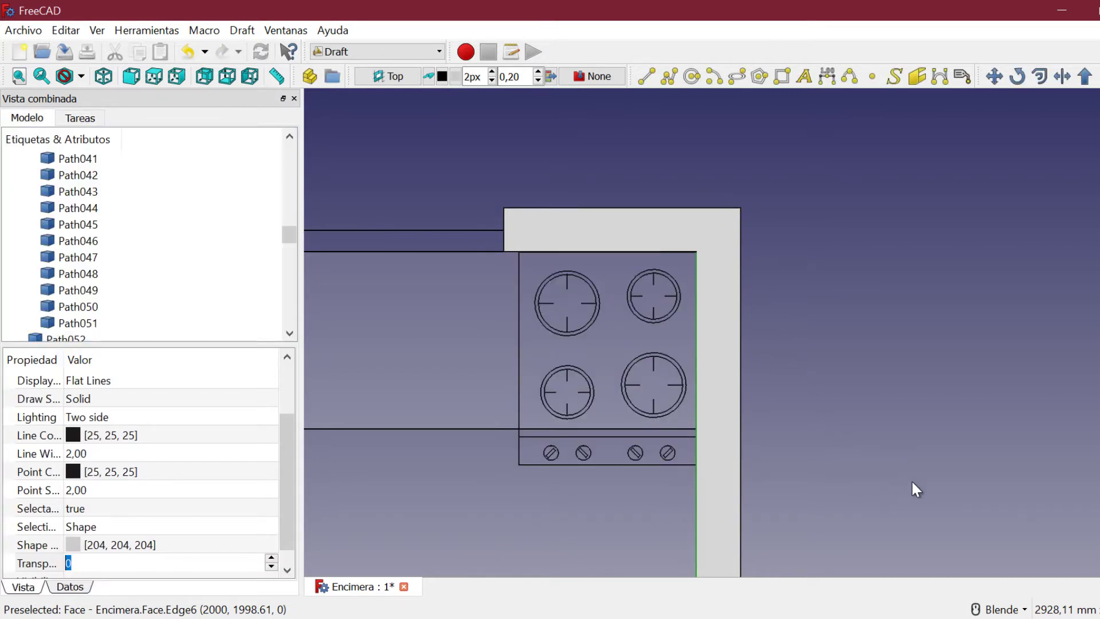
middle_click_drag(321, 435, 725, 347, "shift")
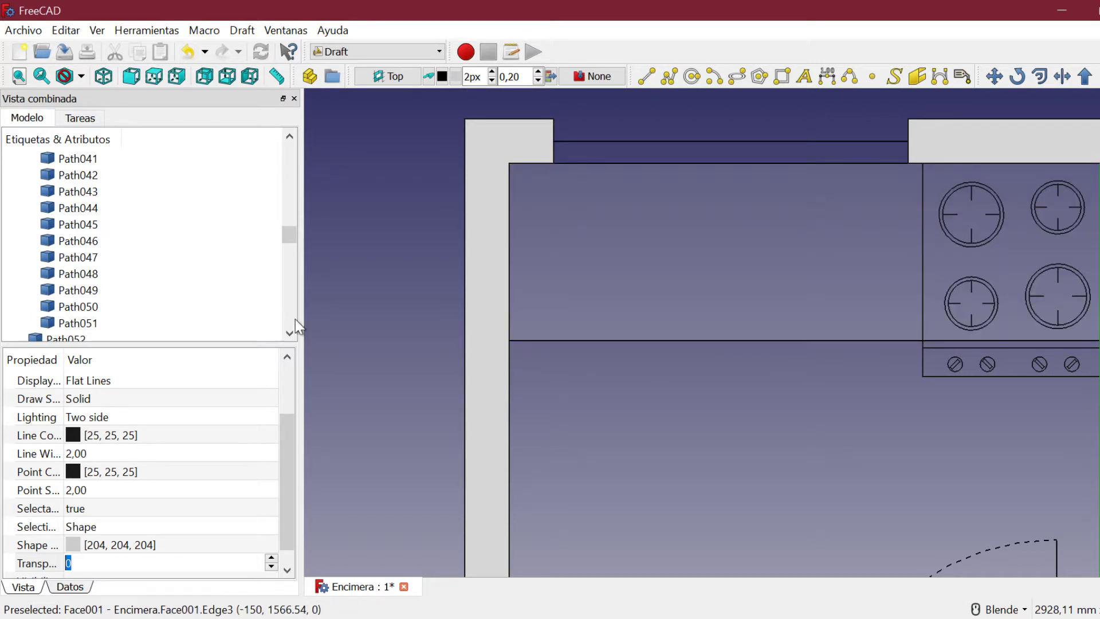
left_click_drag(296, 235, 302, 130)
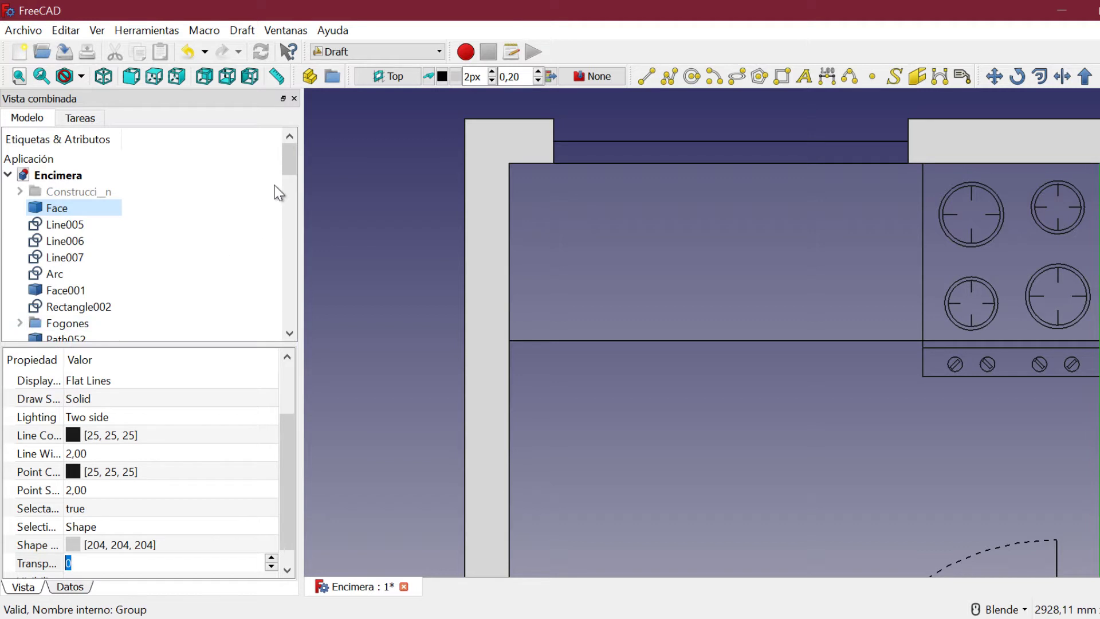
left_click_drag(292, 166, 288, 184)
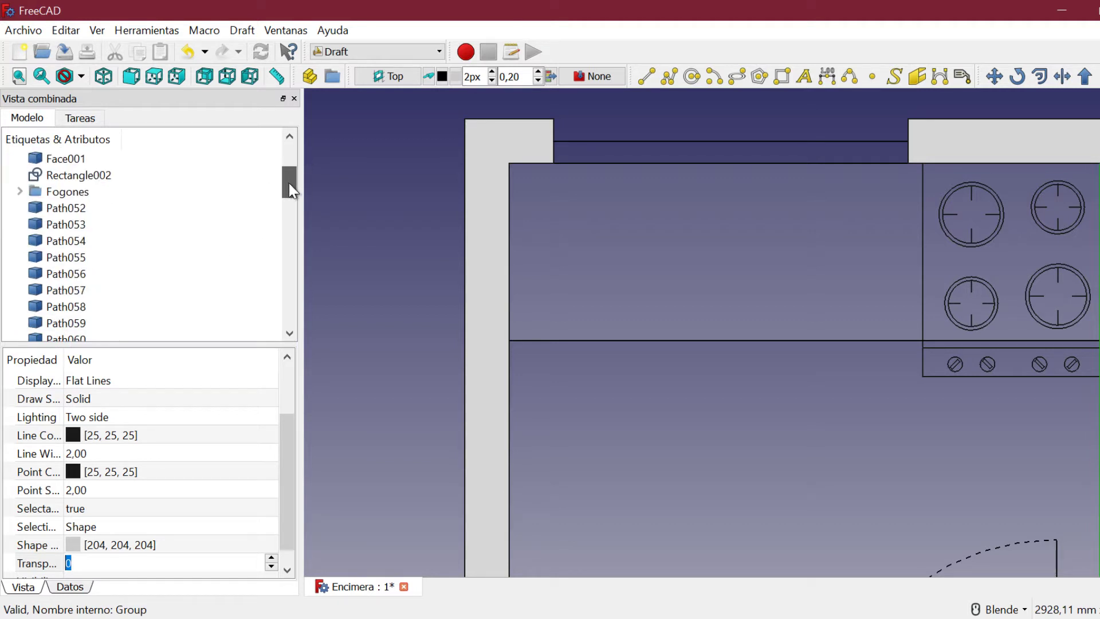
Set Rectangle002's Height to 720 mm in the Data properties.
left_click(83, 307)
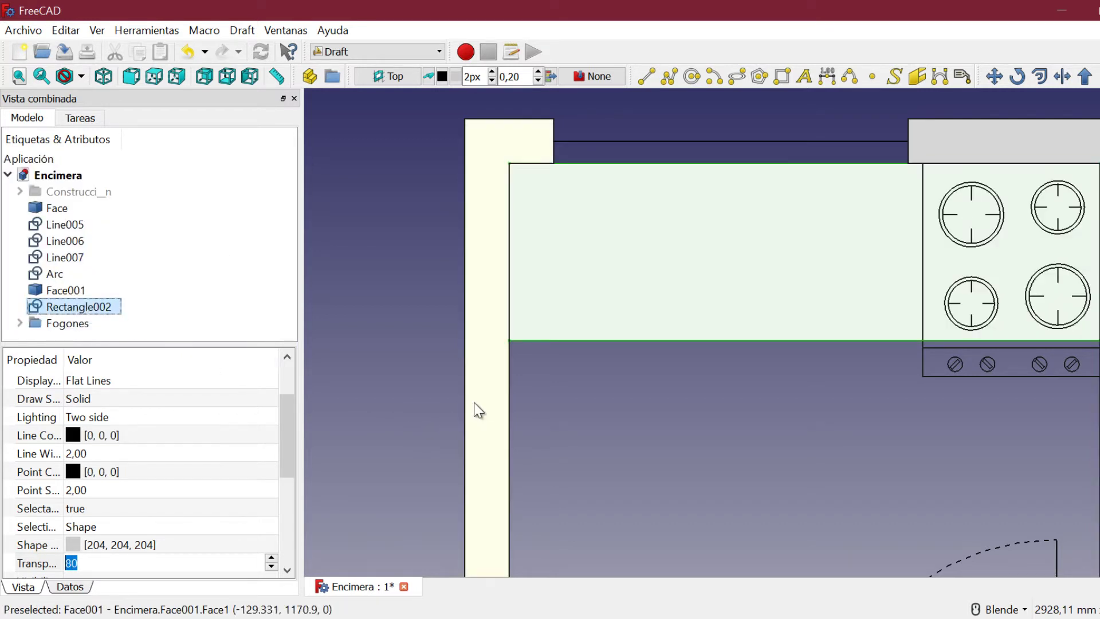
left_click(290, 445)
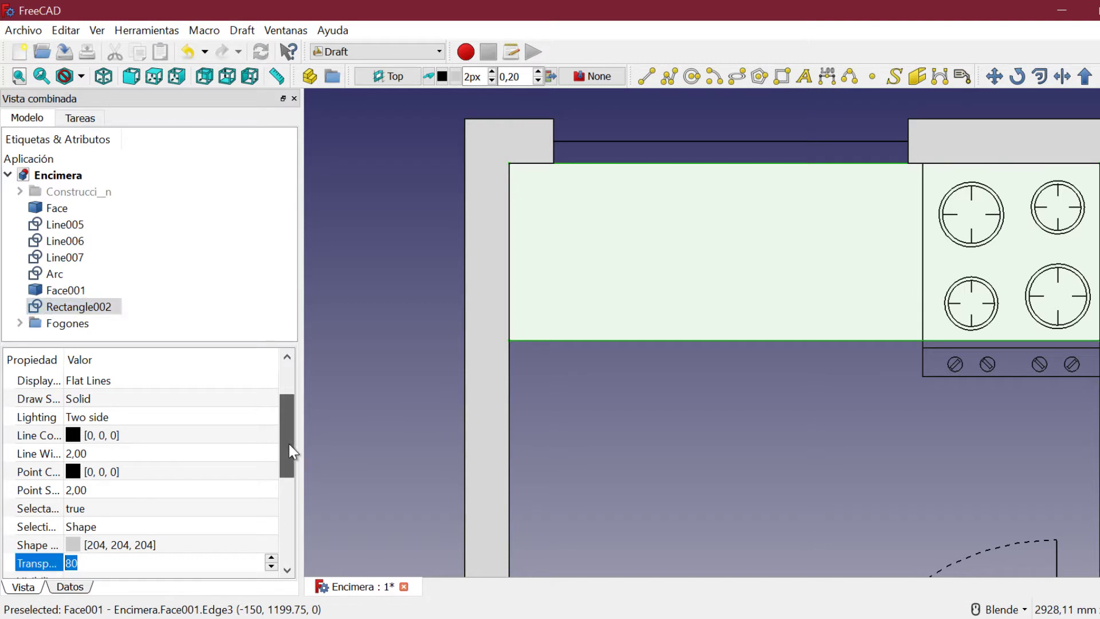
left_click(77, 588)
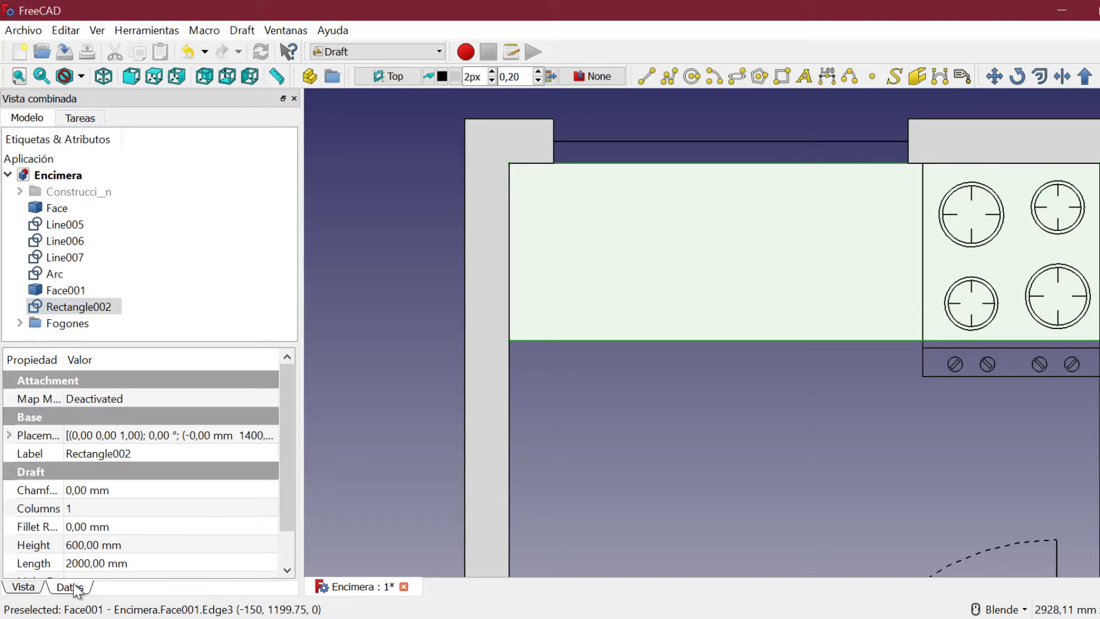
scroll(153, 521, "down", 1)
left_click(144, 508)
type("720")
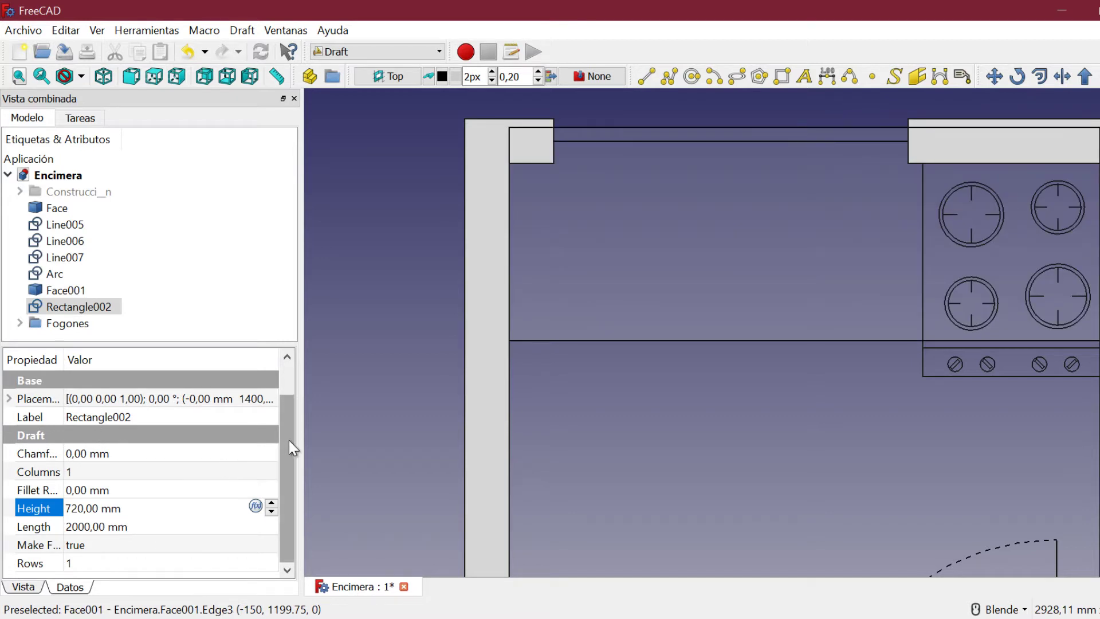
left_click(47, 320)
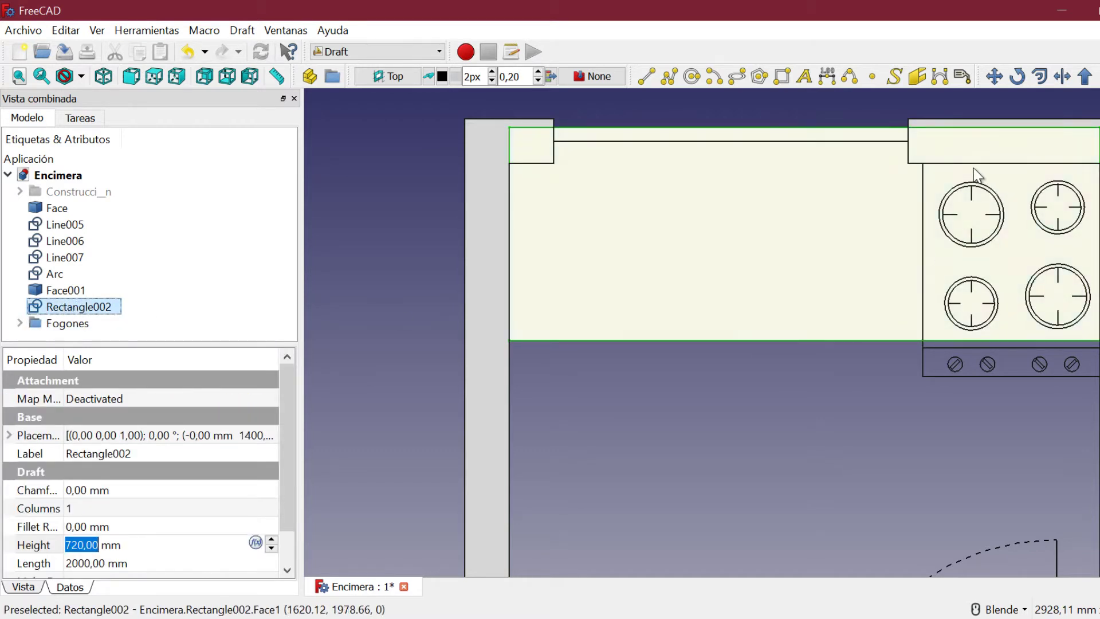
left_click(995, 77)
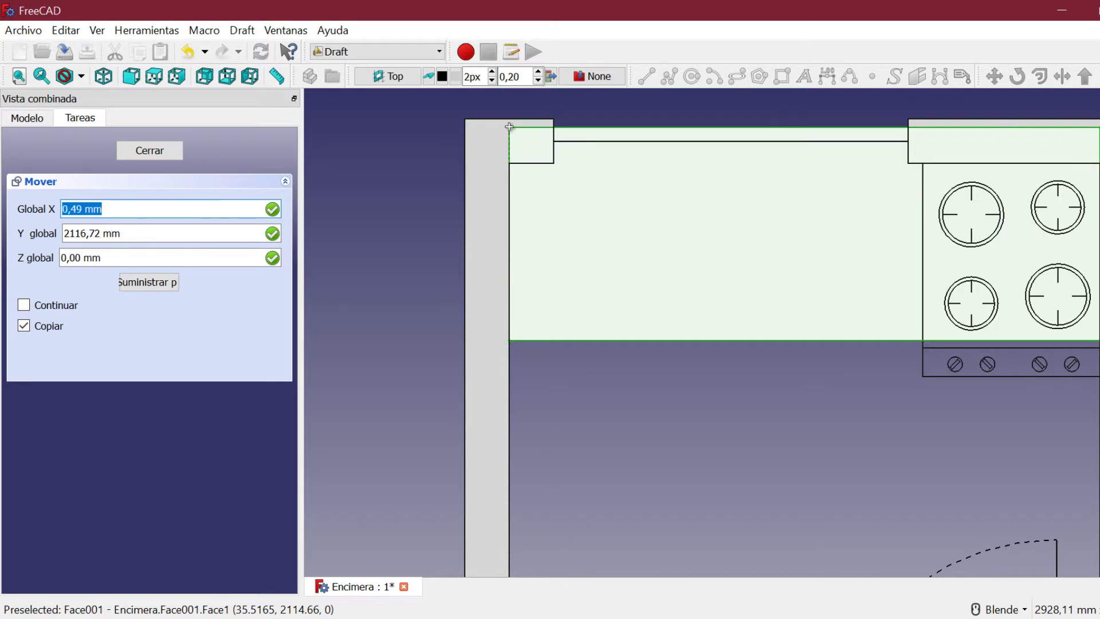
Place the 2000 × 720 mm copy Rectangle003 against the top wall, left of the corner cooktop.
scroll(509, 126, "down", 3)
scroll(483, 127, "up", 4)
scroll(553, 167, "up", 2)
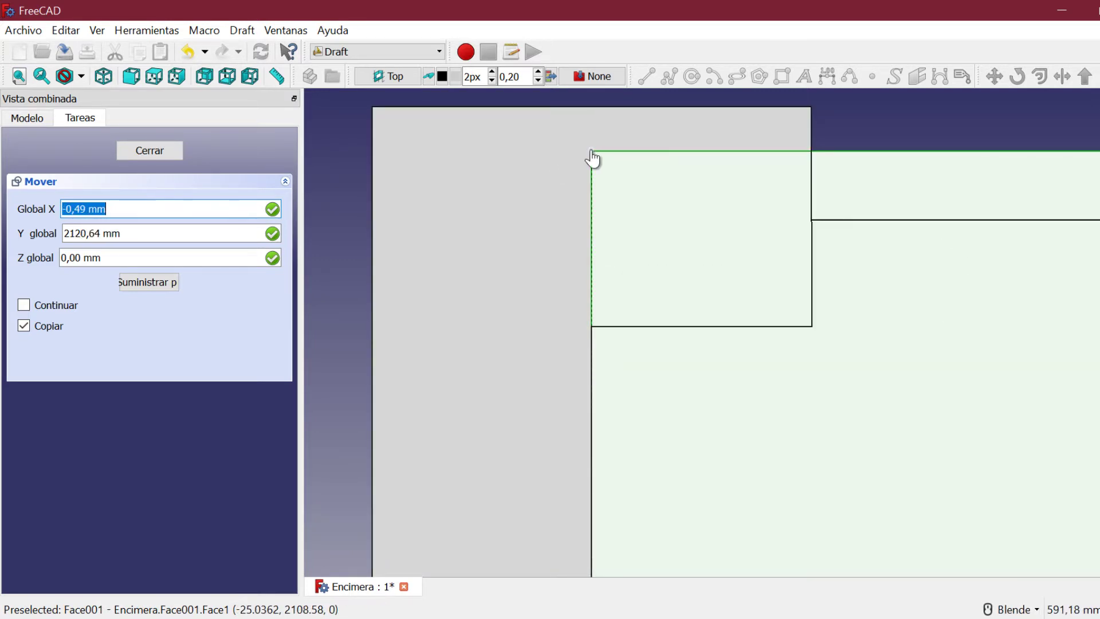
left_click(591, 152)
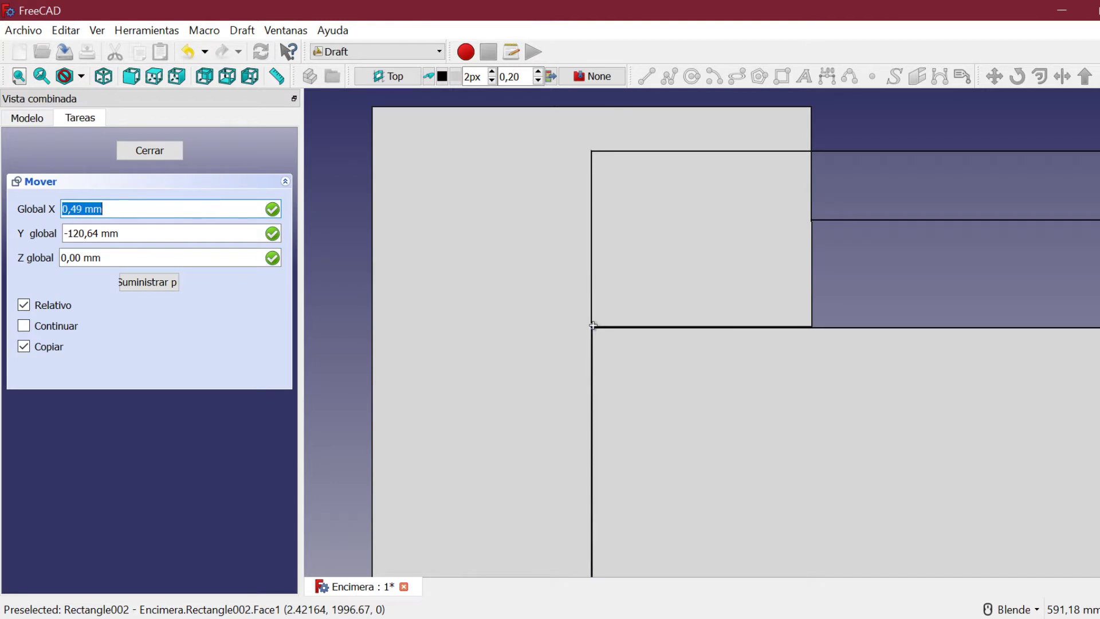
left_click(593, 326)
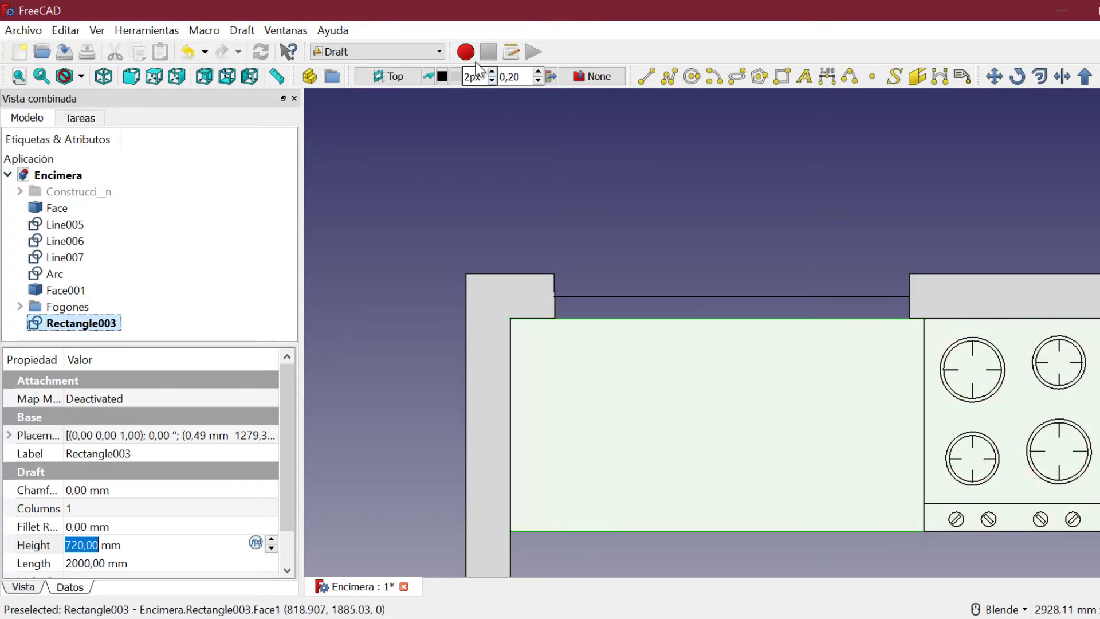
left_click(41, 75)
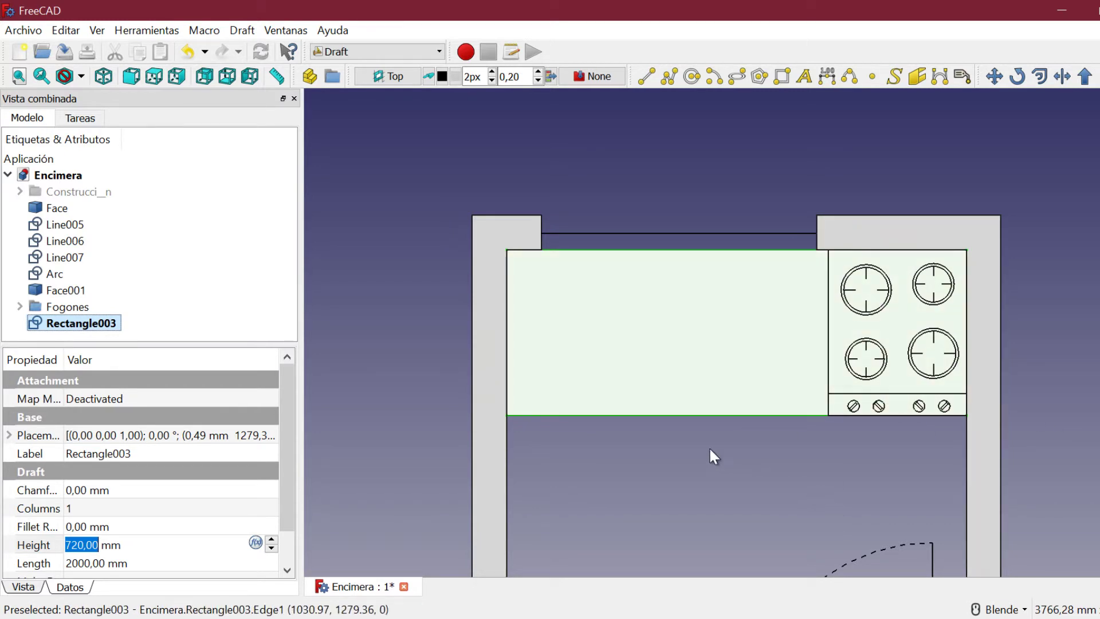
left_click(393, 429)
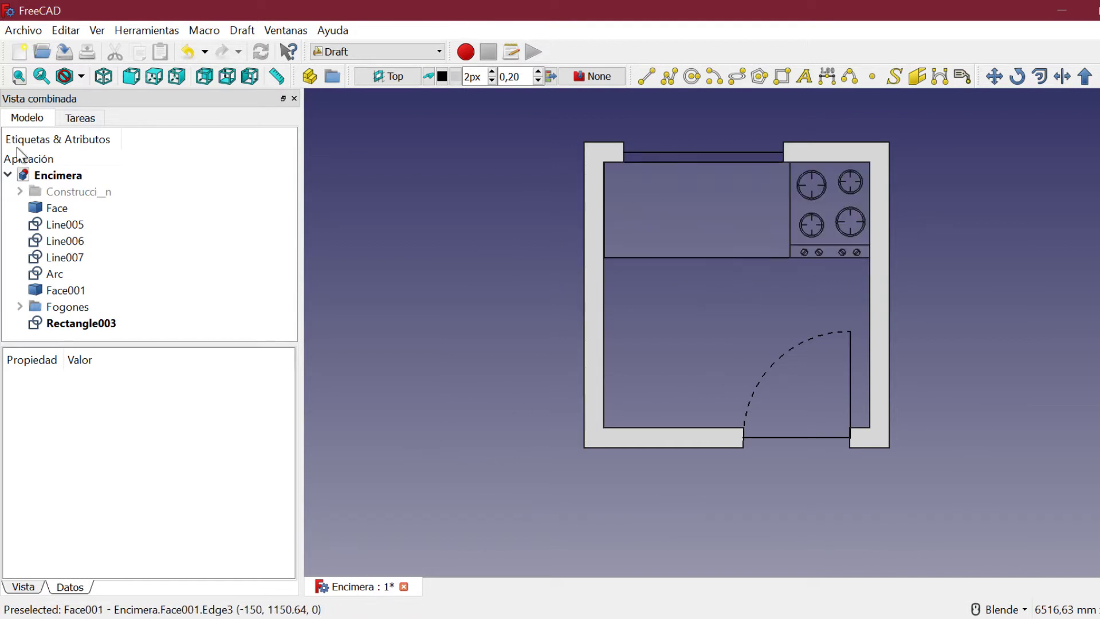
Import fregadero.svg as SVG geometry (importSVG).
left_click(33, 31)
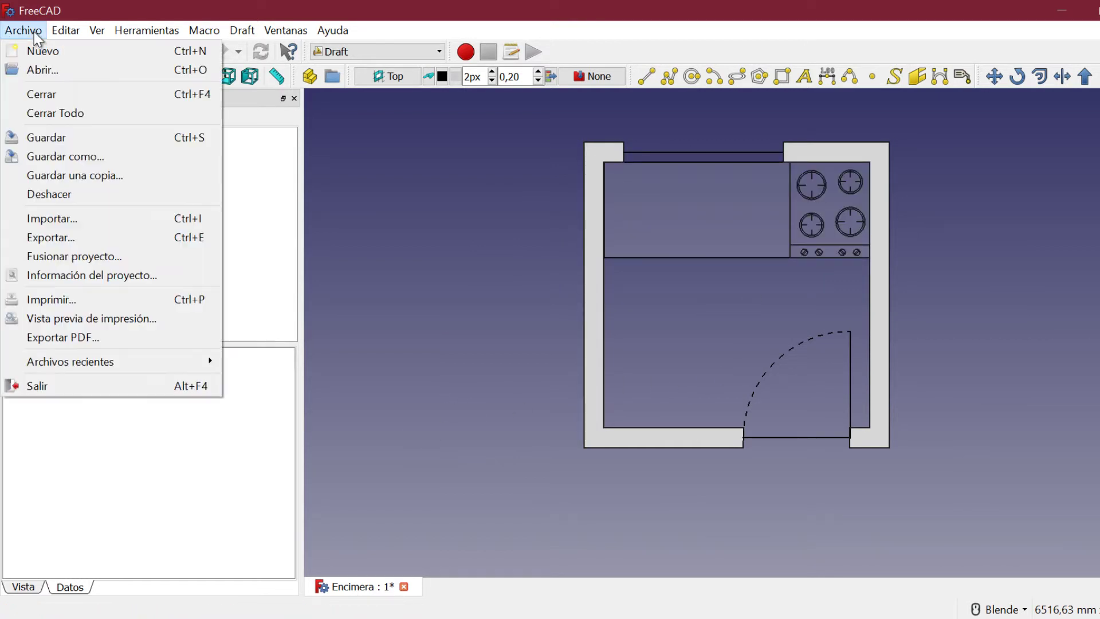
left_click(46, 221)
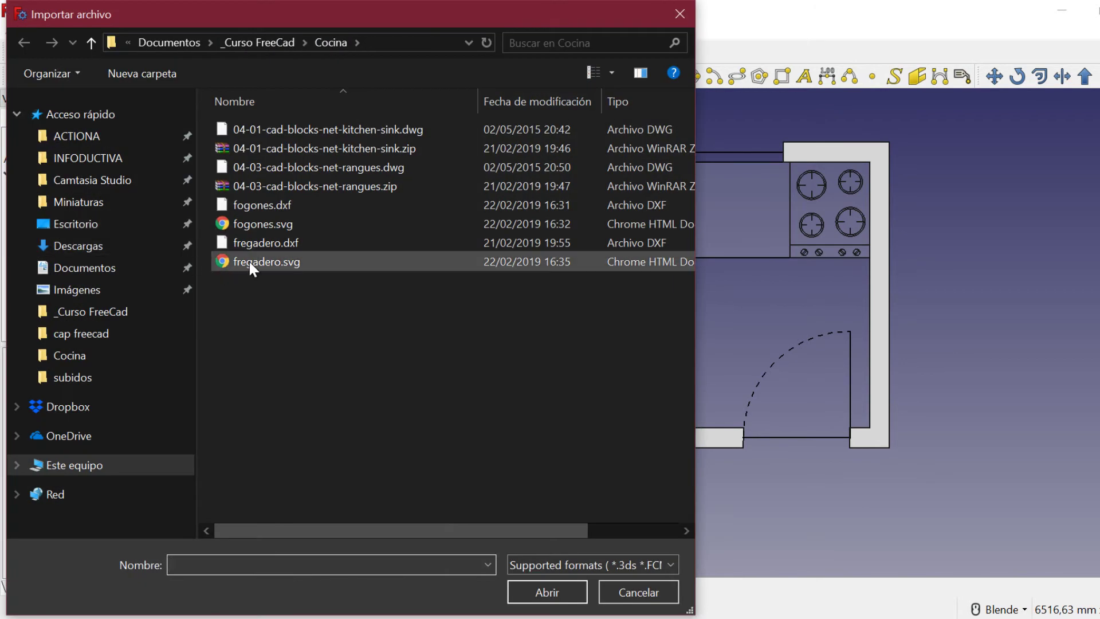
left_click(266, 270)
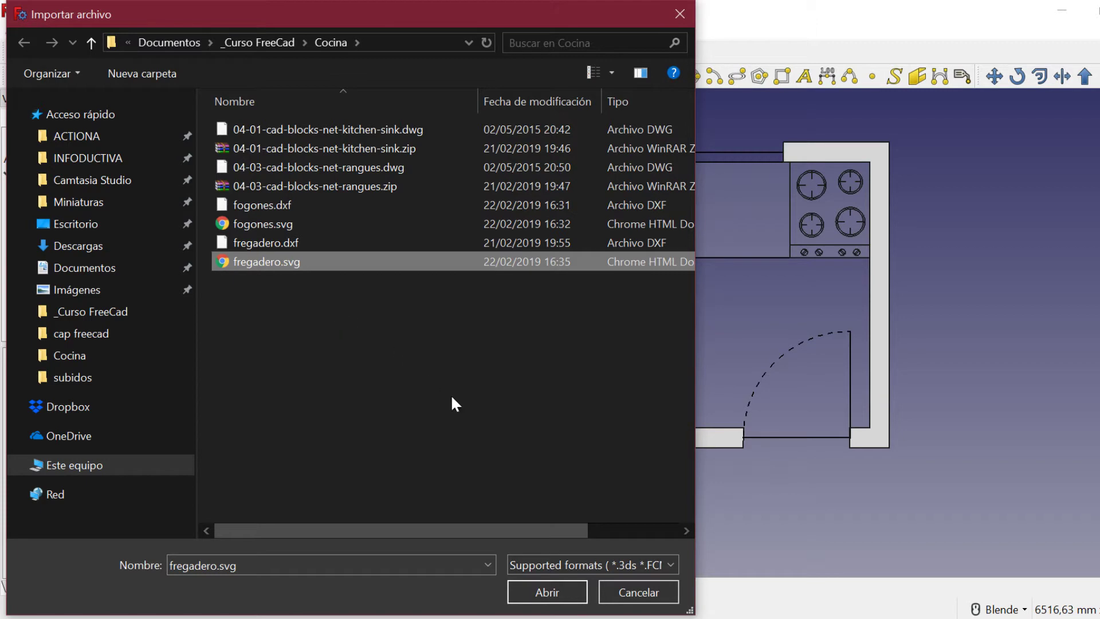
left_click(528, 591)
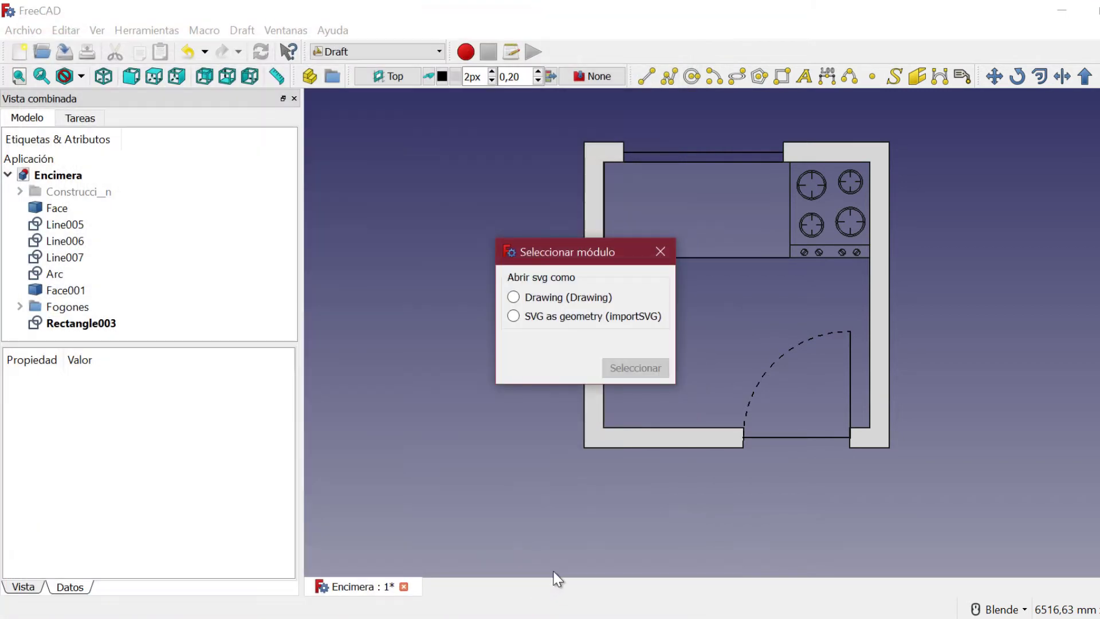
left_click(514, 317)
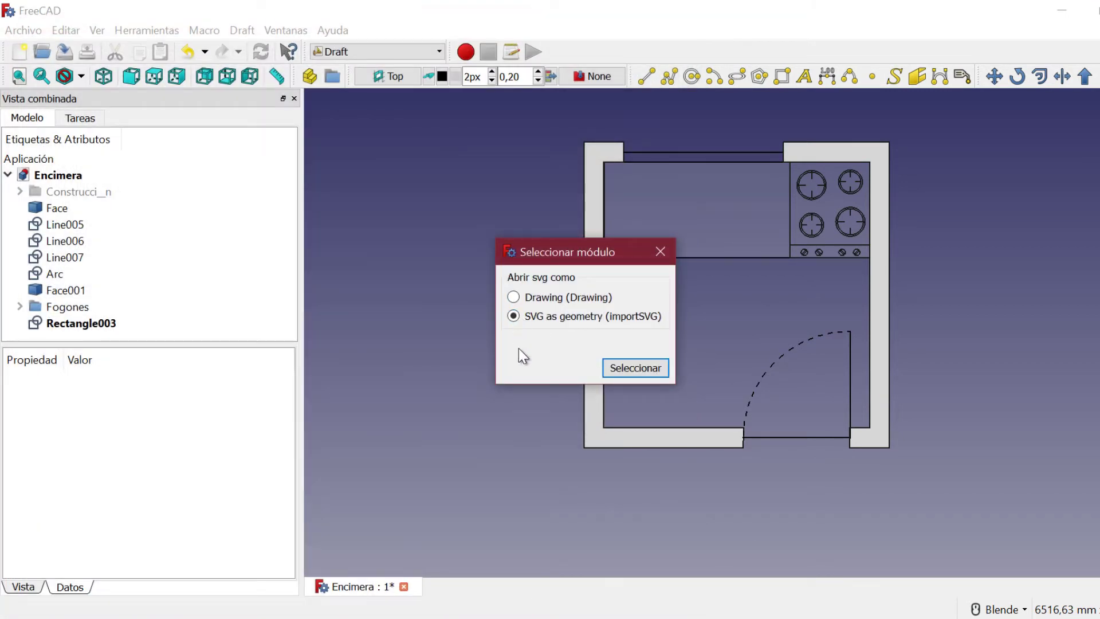
left_click(643, 369)
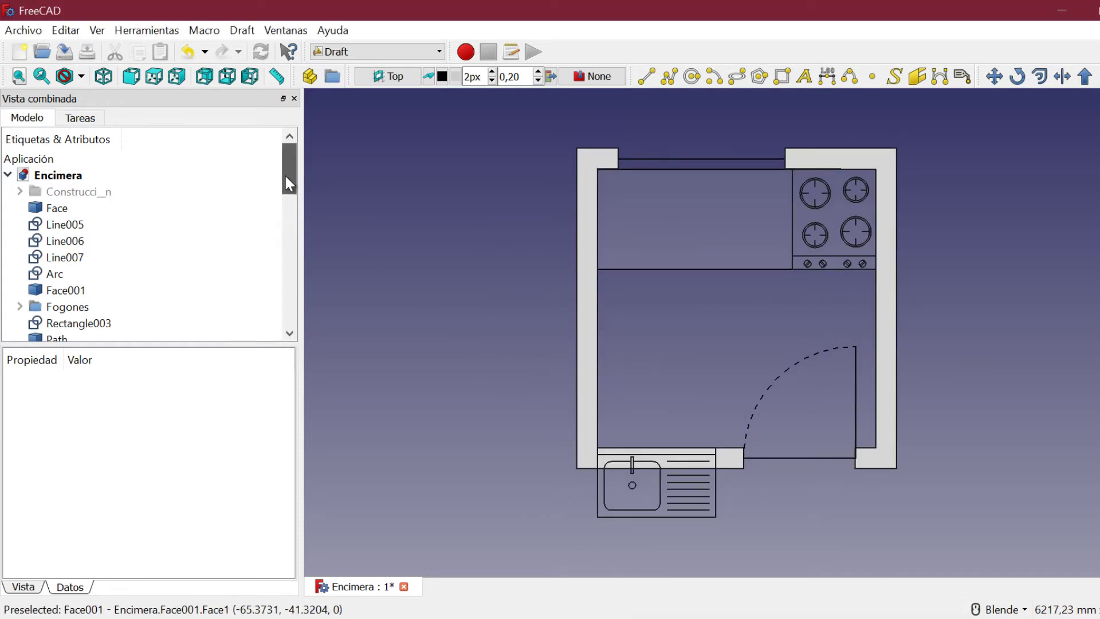
Copy the sink paths onto the countertop, moving from the sink's top-left corner to the countertop's.
left_click_drag(285, 174, 287, 321)
left_click(106, 222)
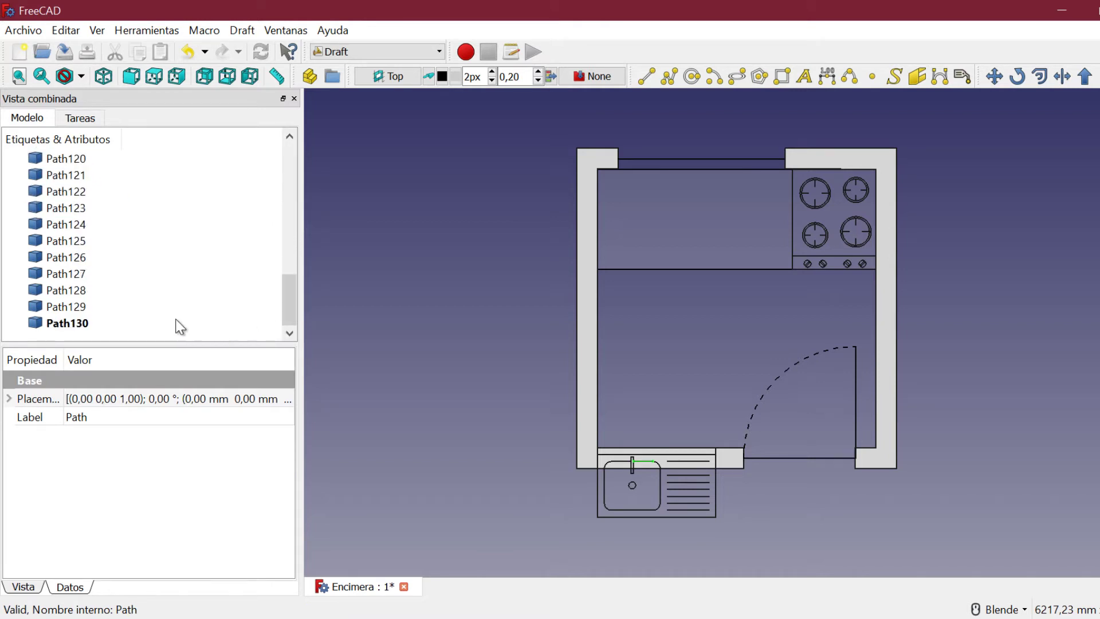
left_click(65, 323, "shift")
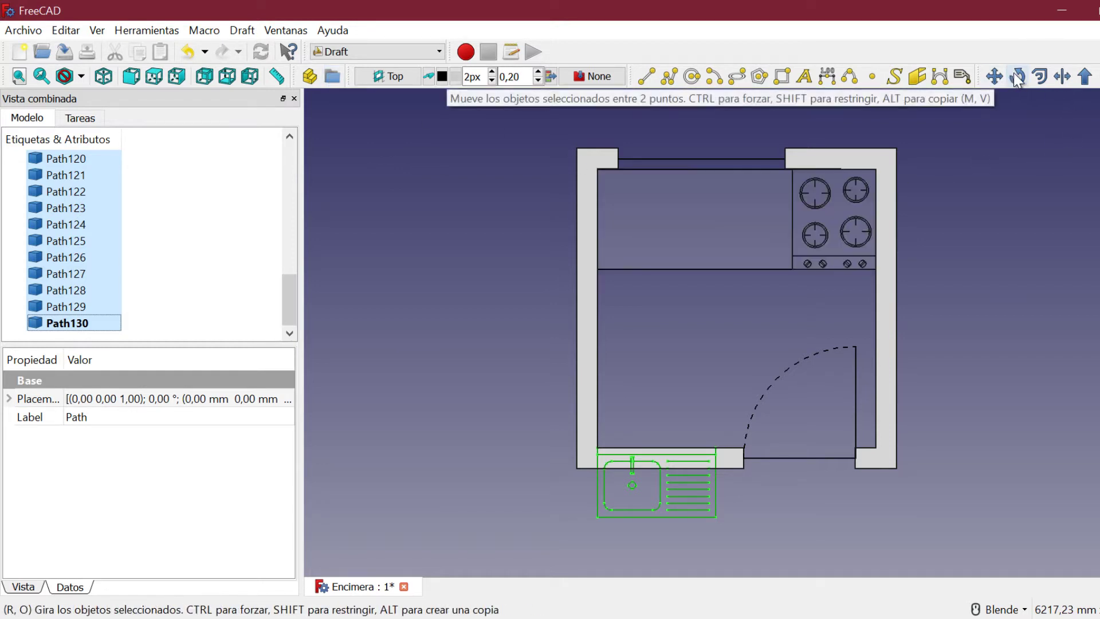
left_click(995, 76)
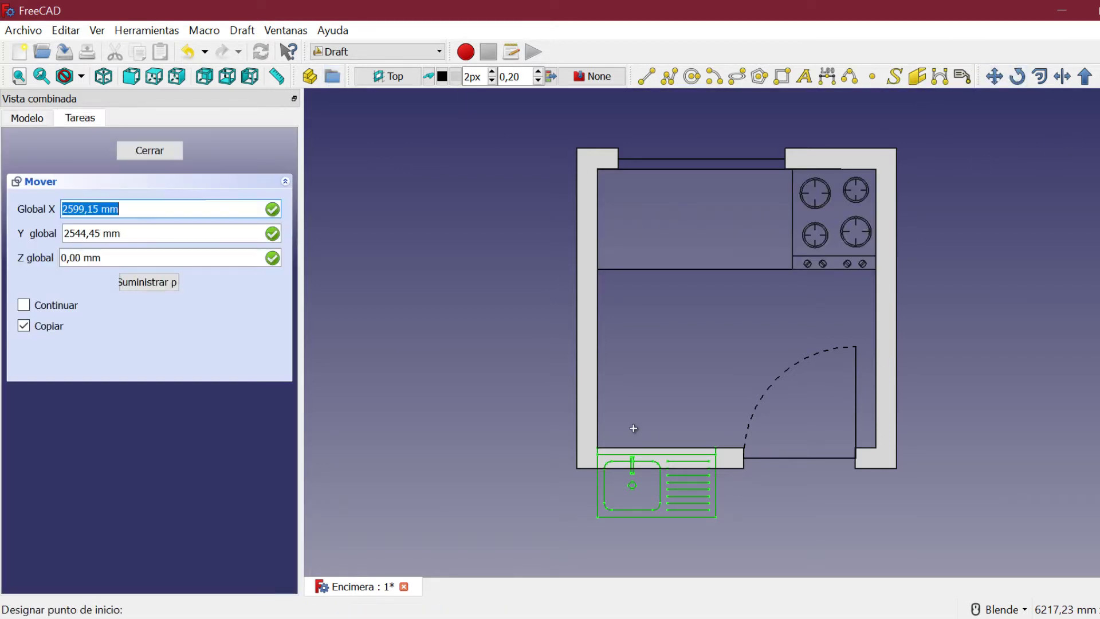
scroll(596, 489, "up", 5)
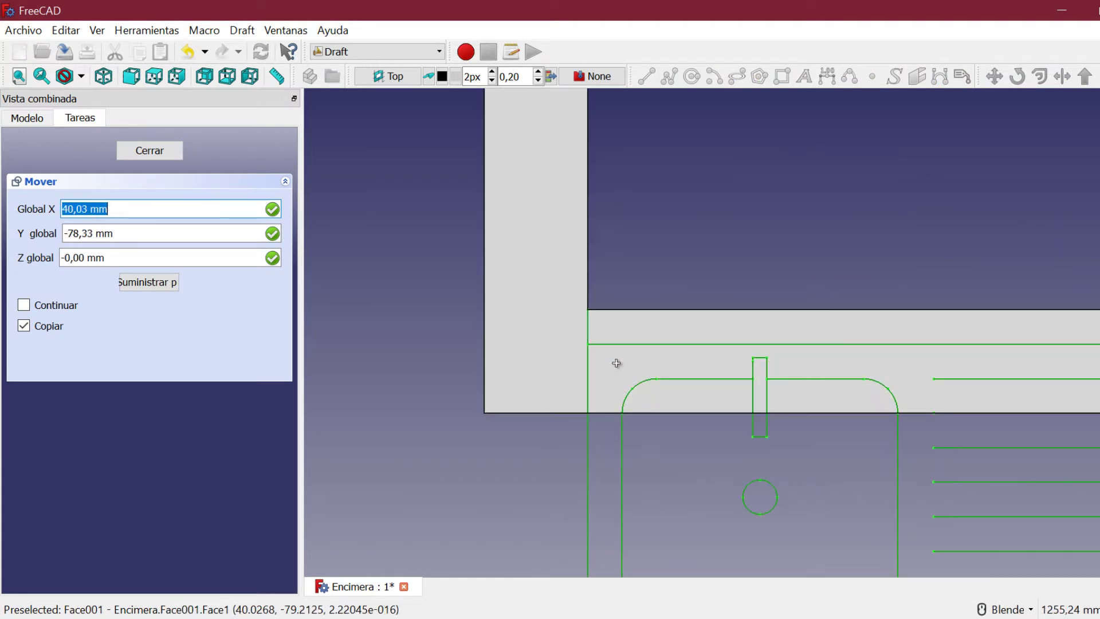
left_click(588, 311)
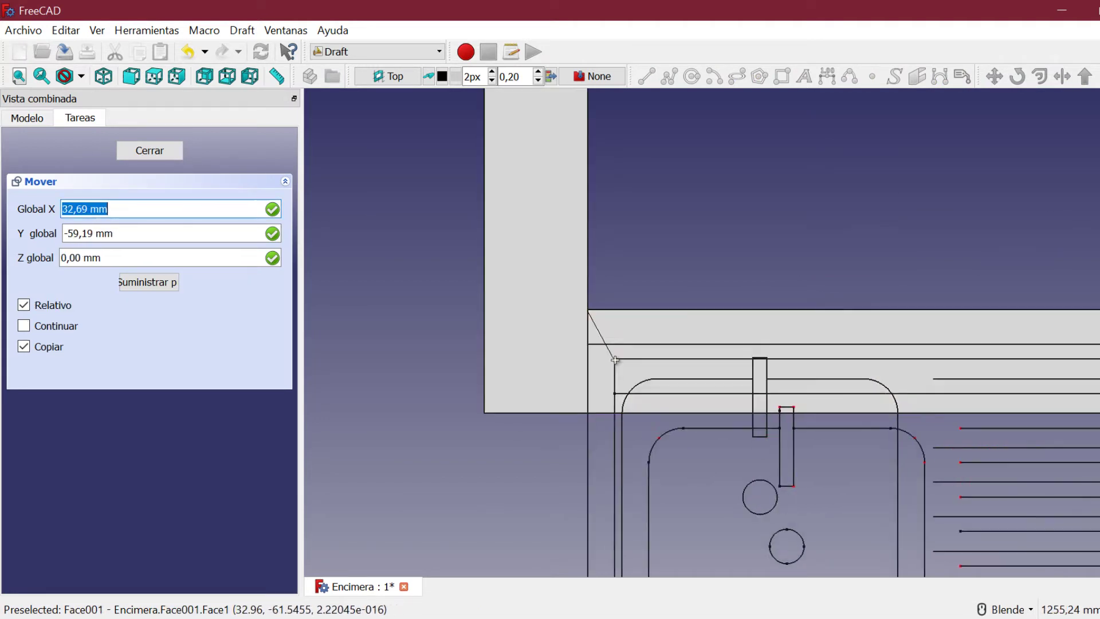
scroll(644, 349, "down", 5)
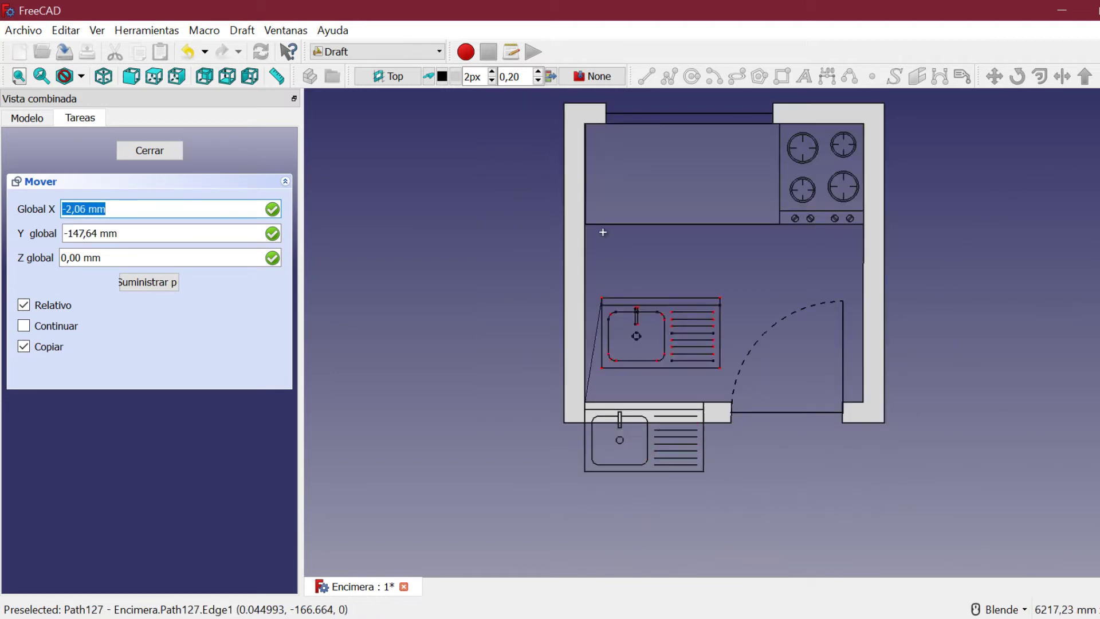
scroll(605, 147, "up", 2)
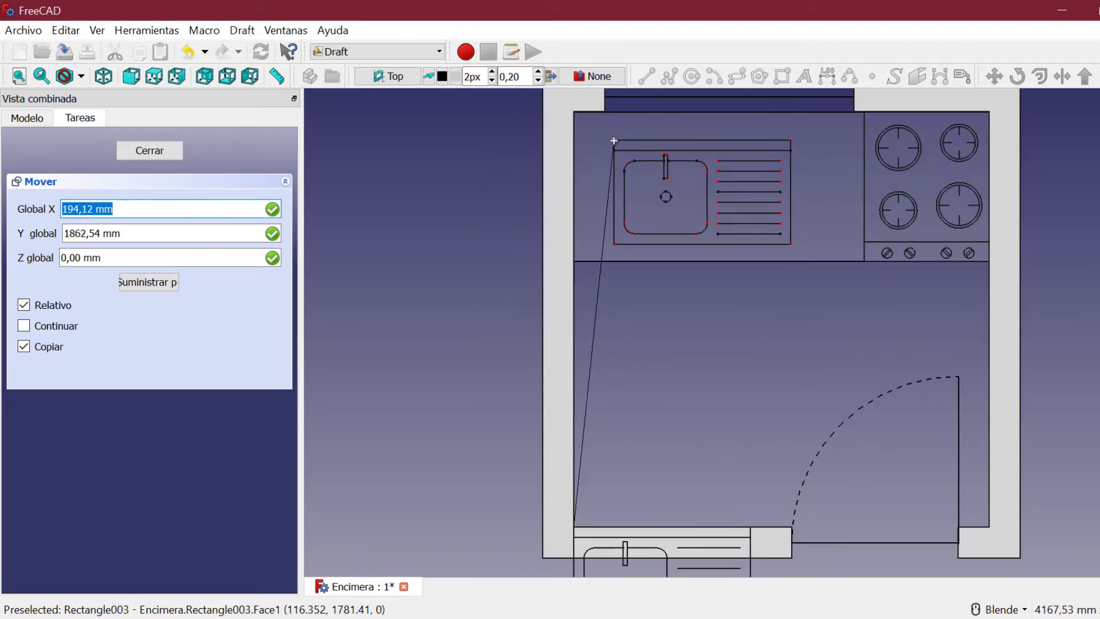
scroll(613, 141, "up", 2)
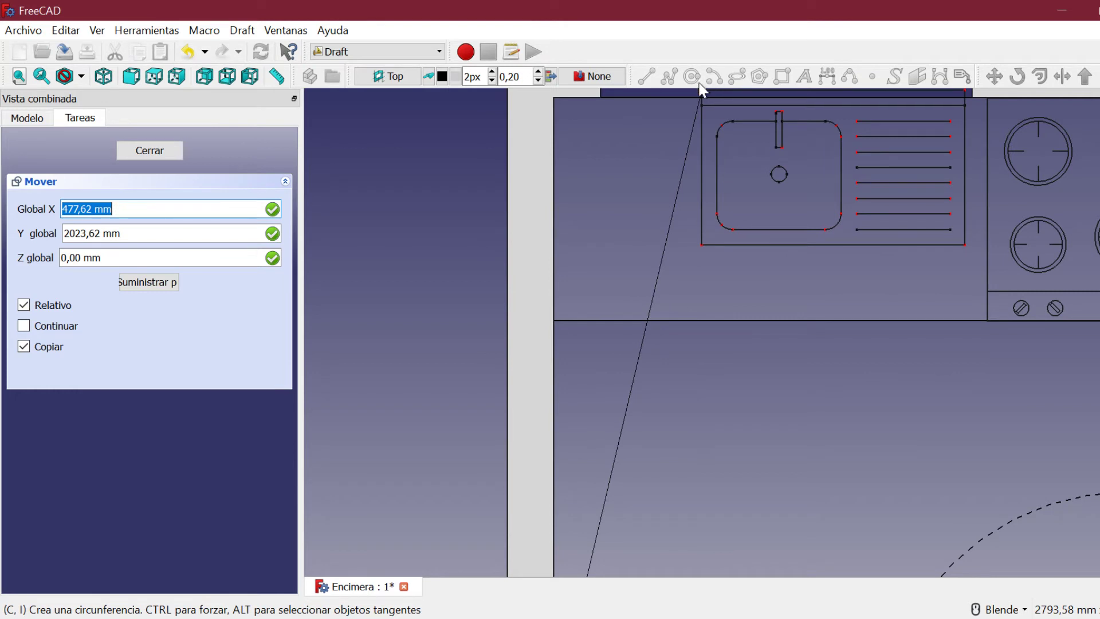
scroll(697, 109, "up", 2)
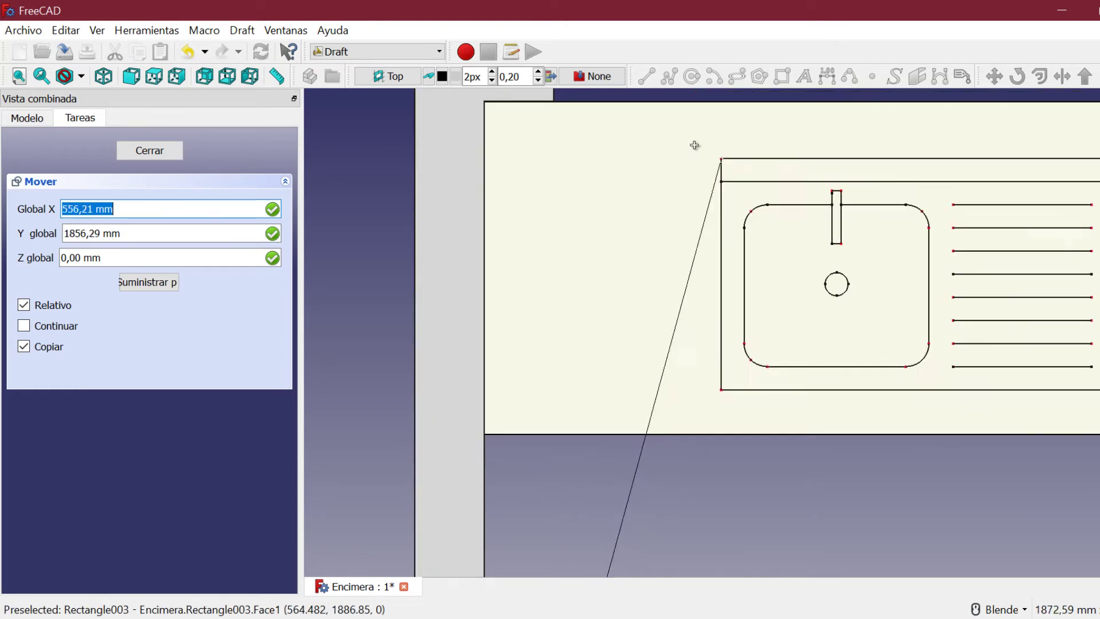
key("Escape")
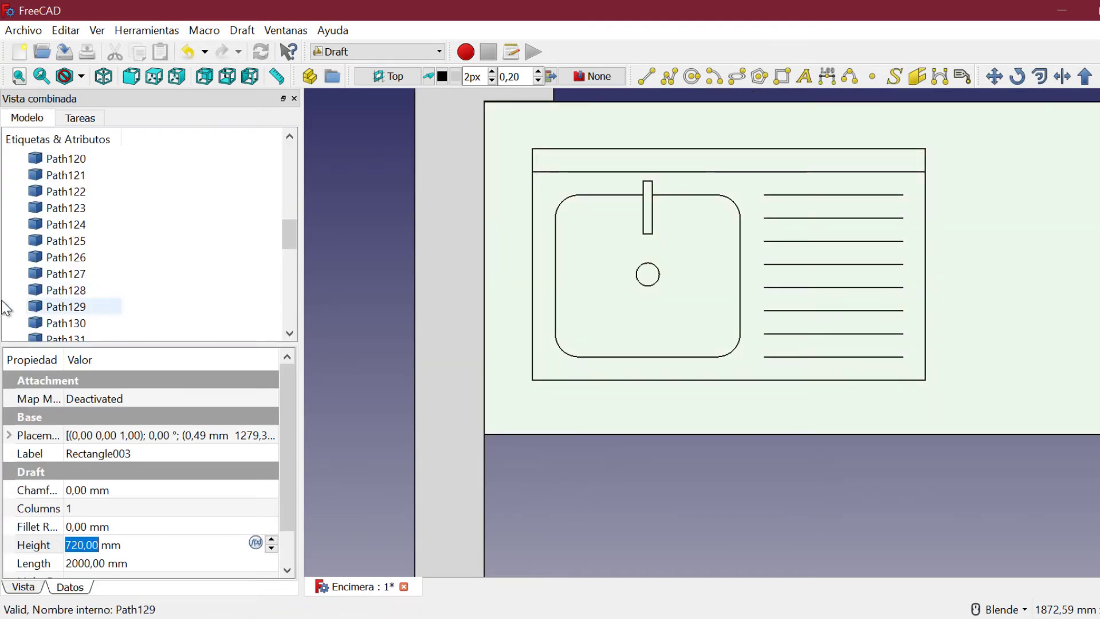
Create a new group named Fregadero.
left_click(228, 227)
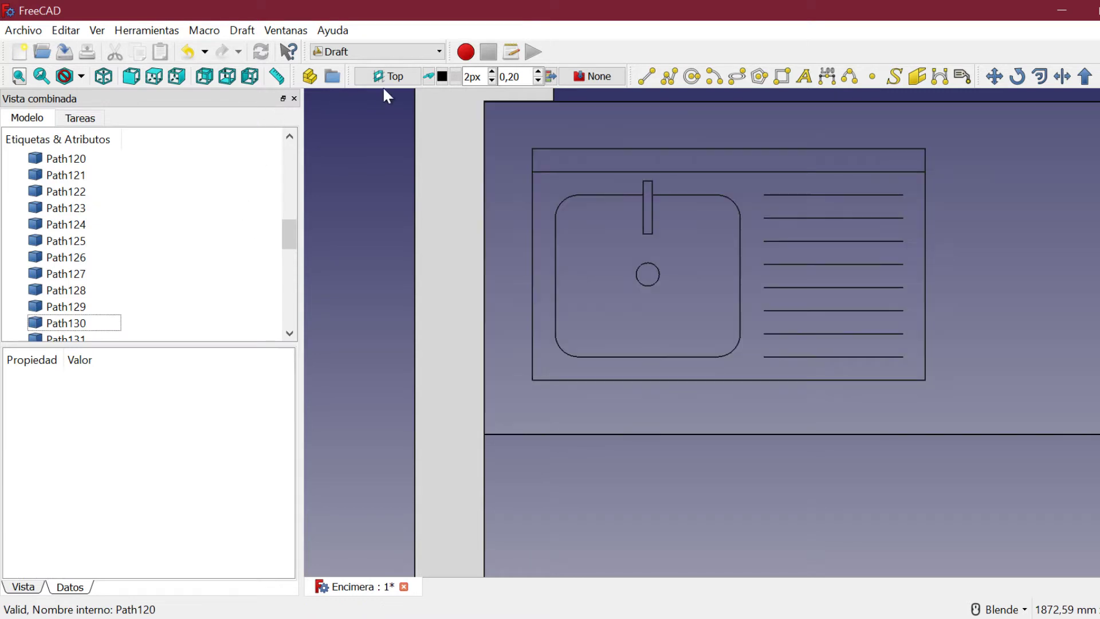
left_click(325, 78)
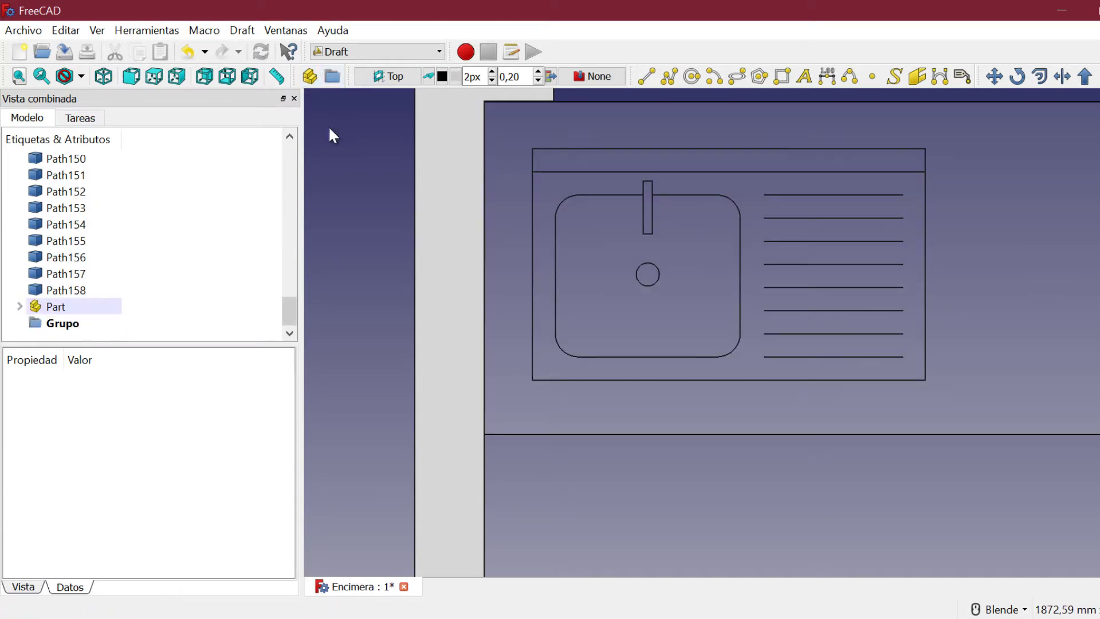
type("Fregadero")
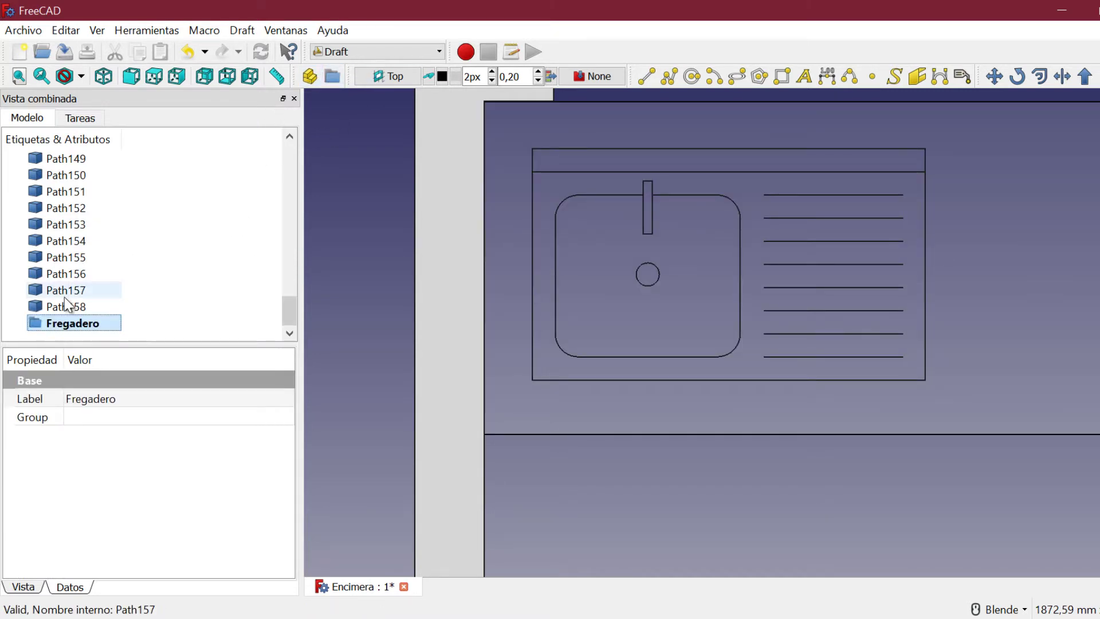
Move the sink paths, Path through Path158, into the Fregadero group.
left_click(74, 305)
scroll(150, 280, "up", 2)
scroll(155, 283, "up", 5)
scroll(163, 298, "up", 5)
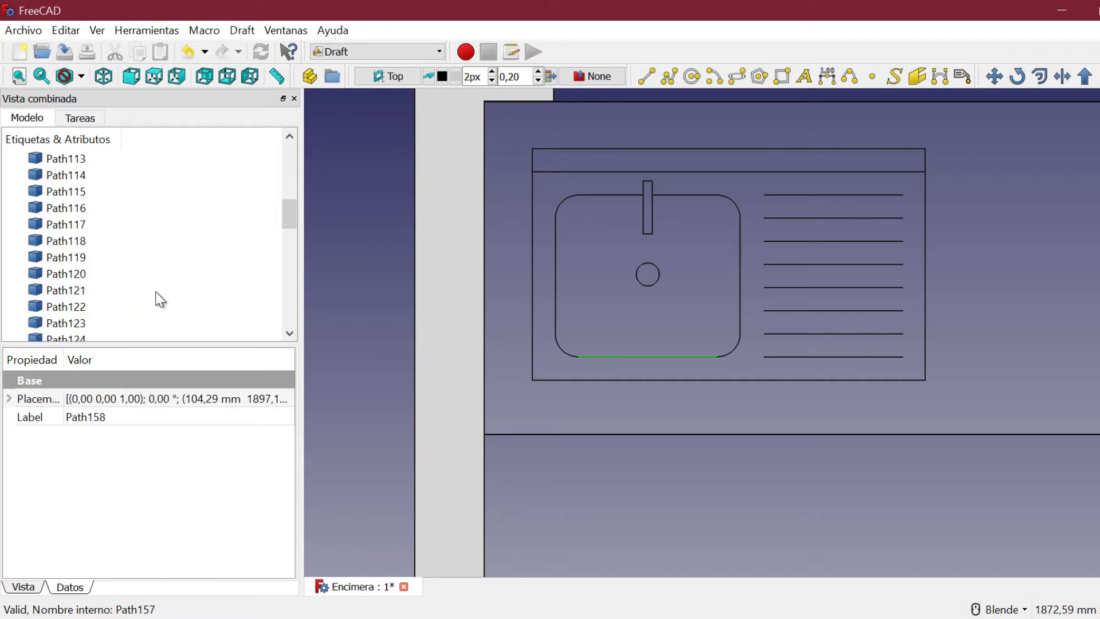
scroll(150, 296, "up", 5)
left_click(67, 241, "shift")
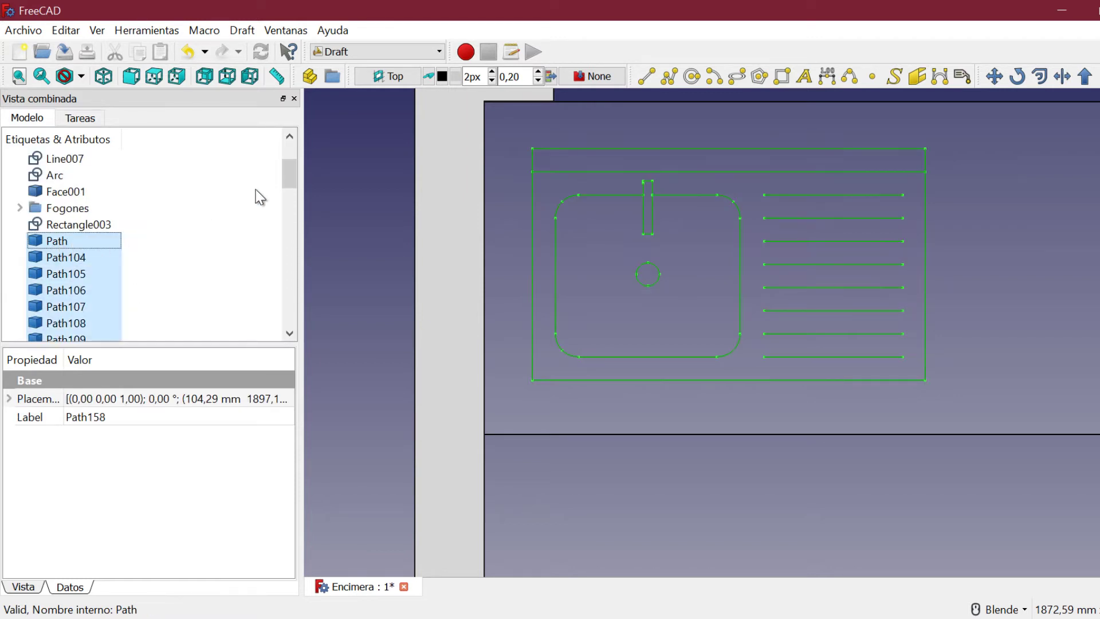
left_click_drag(287, 176, 285, 393)
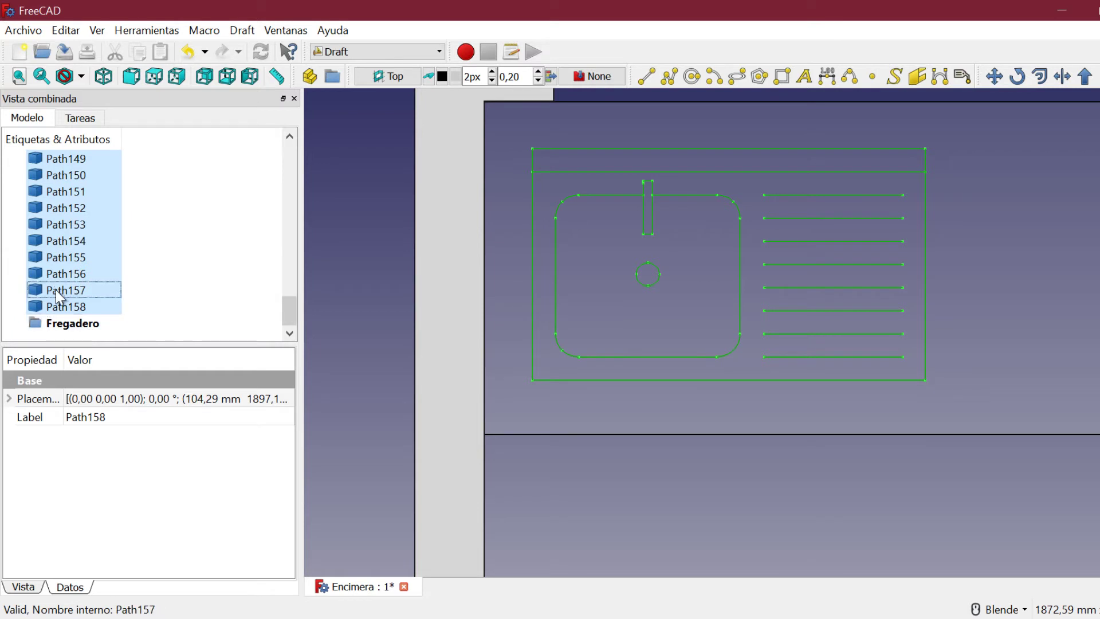
left_click_drag(57, 301, 72, 324)
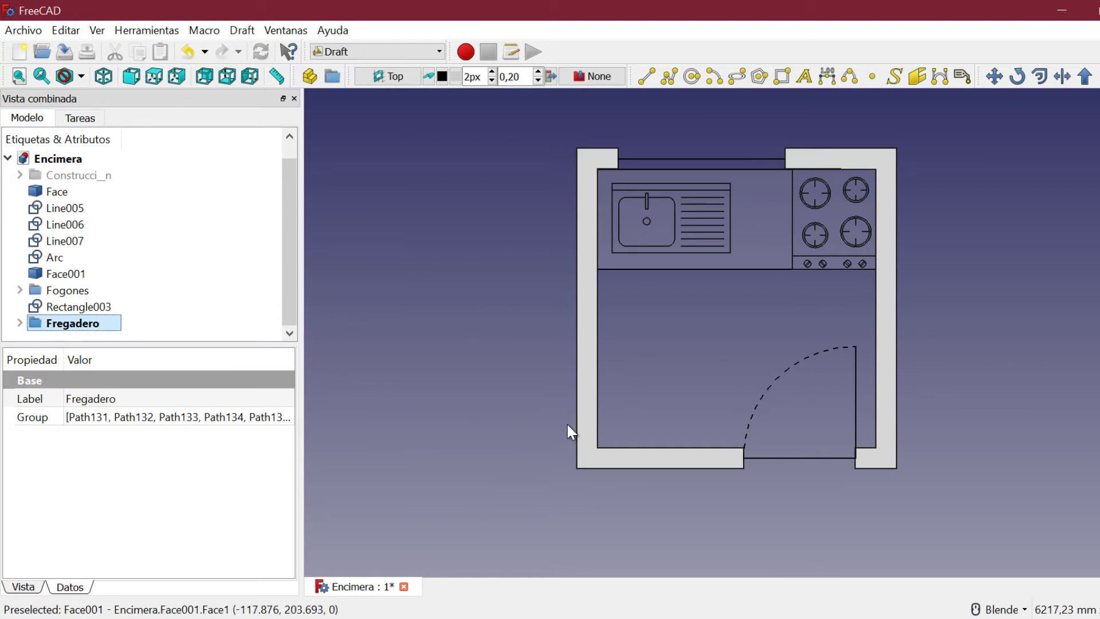
left_click(19, 76)
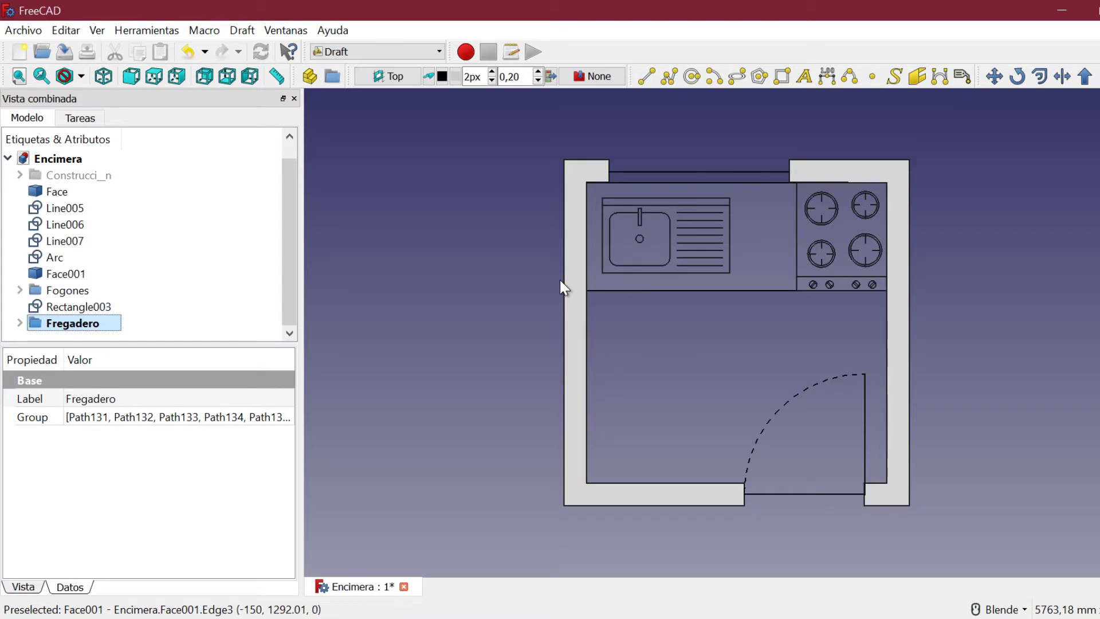
Change the size value from 0,20 to 30.
scroll(570, 239, "up", 2)
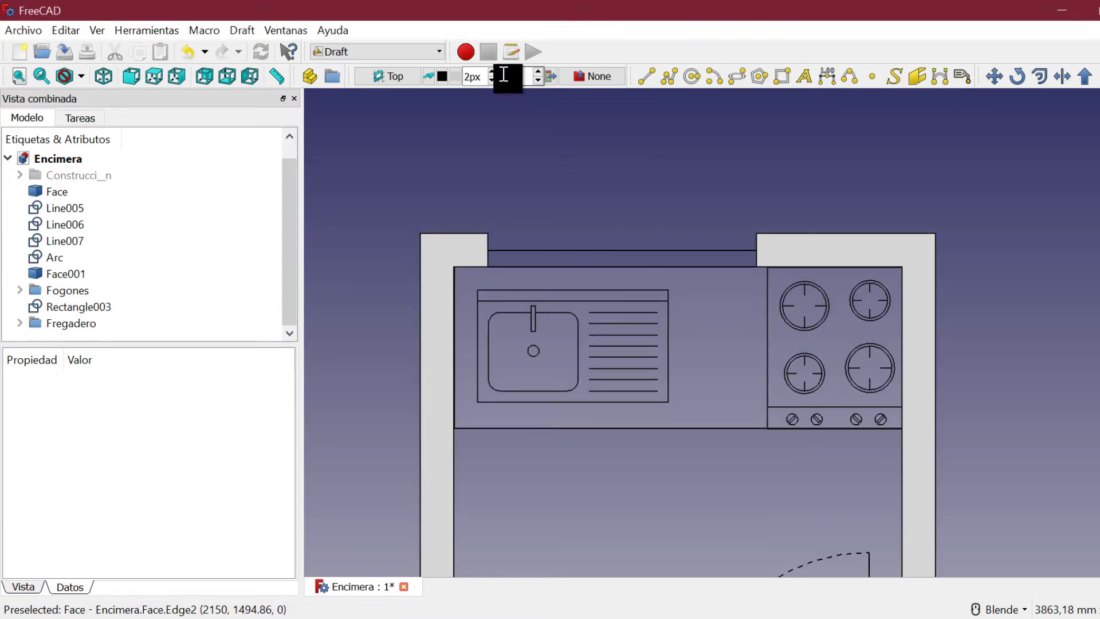
double_click(522, 77)
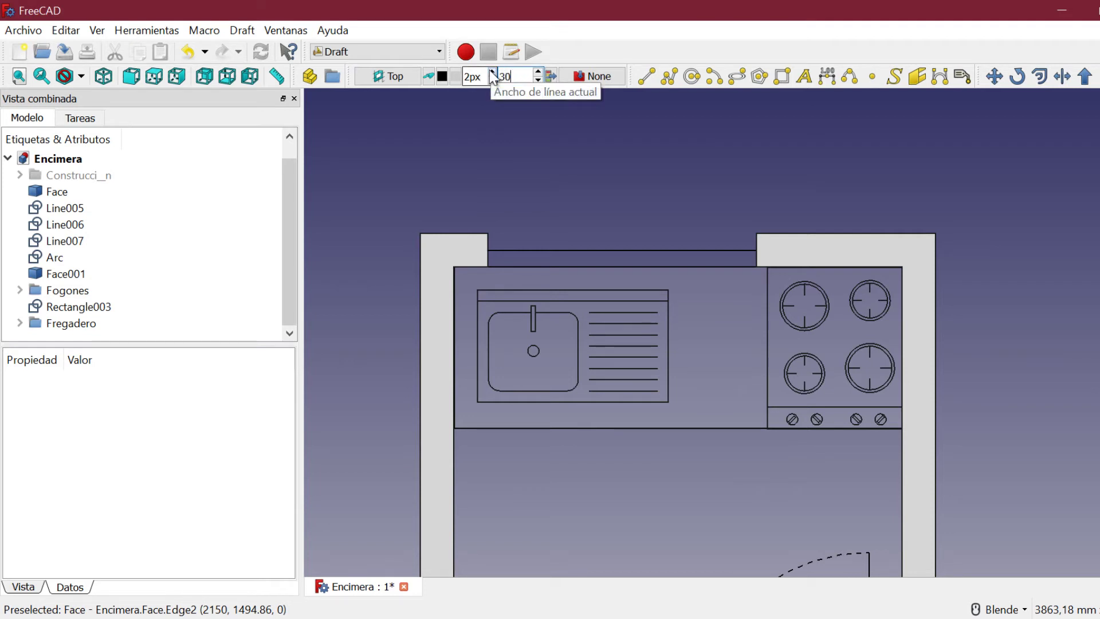
type("30")
key("Return")
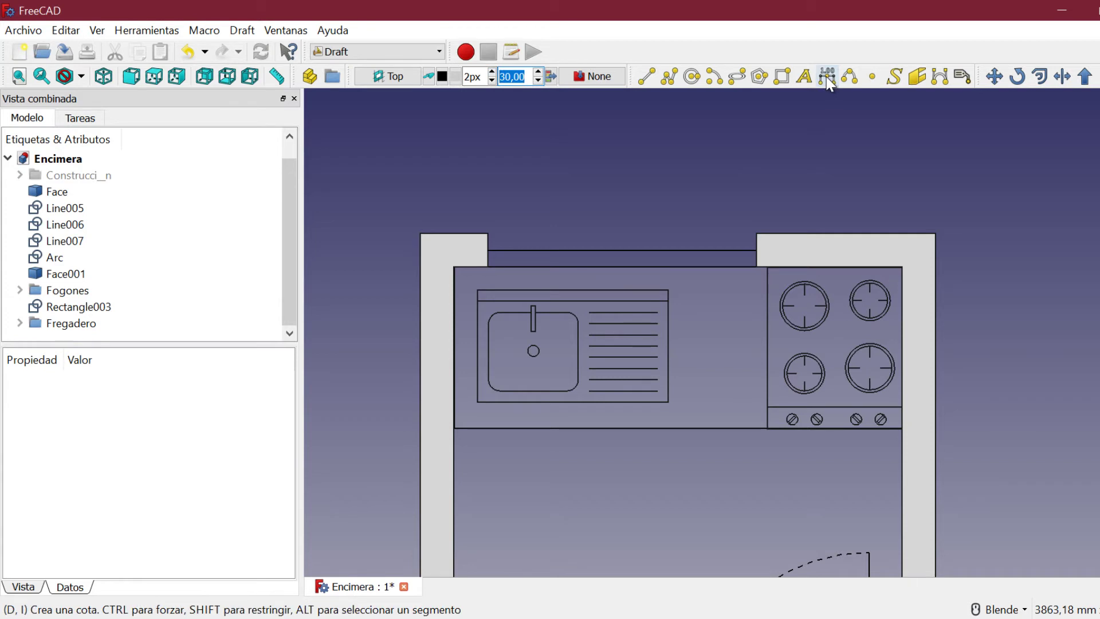
Dimension the left wall's top edge horizontally at 298,09 mm.
left_click(827, 76)
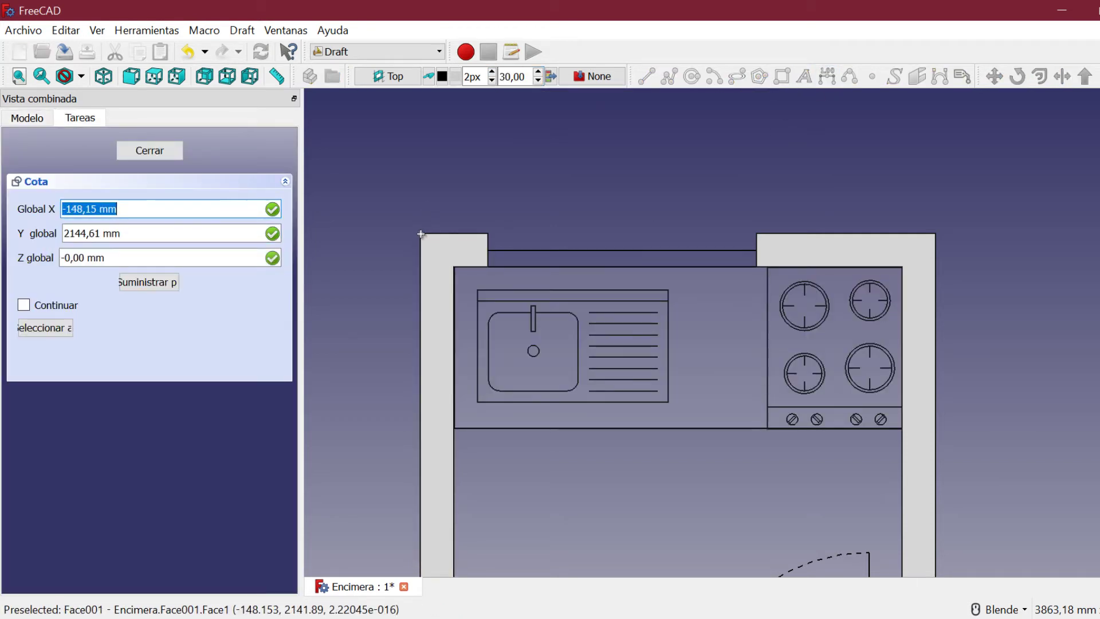
left_click(421, 234)
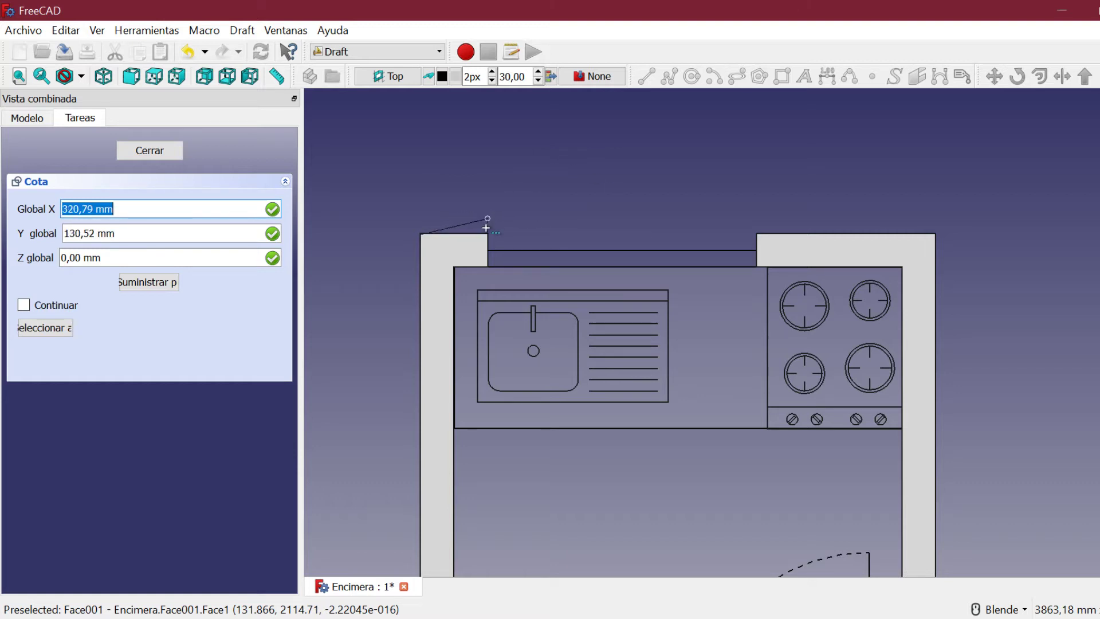
key("shift")
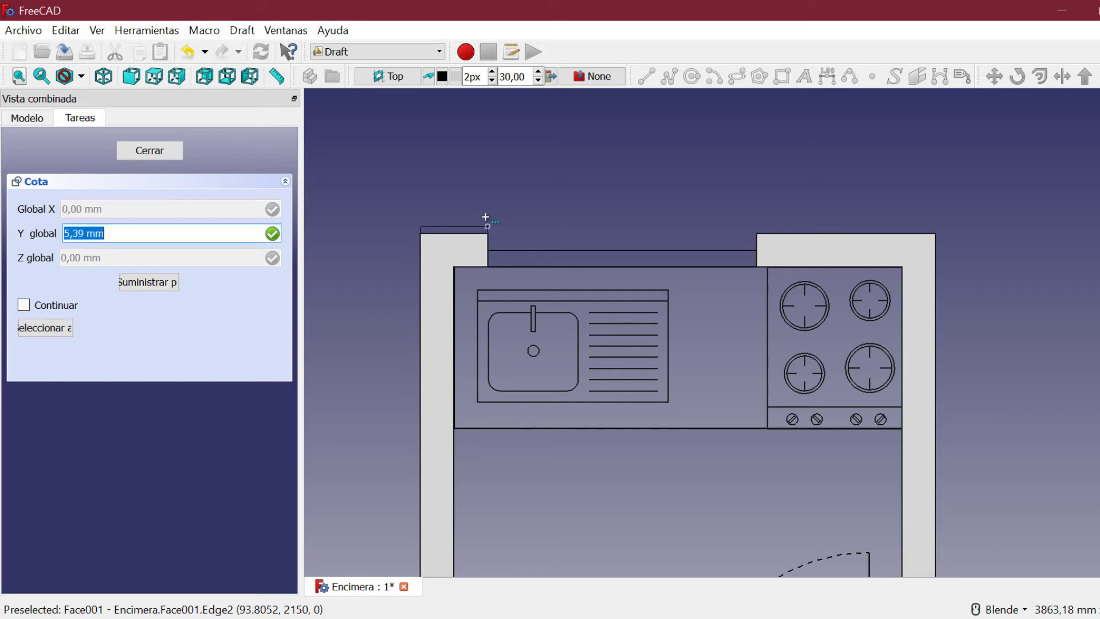
left_click(450, 173)
Raise the 298,09 mm dimension's text size to 50.
scroll(450, 173, "up", 3)
scroll(450, 174, "up", 5)
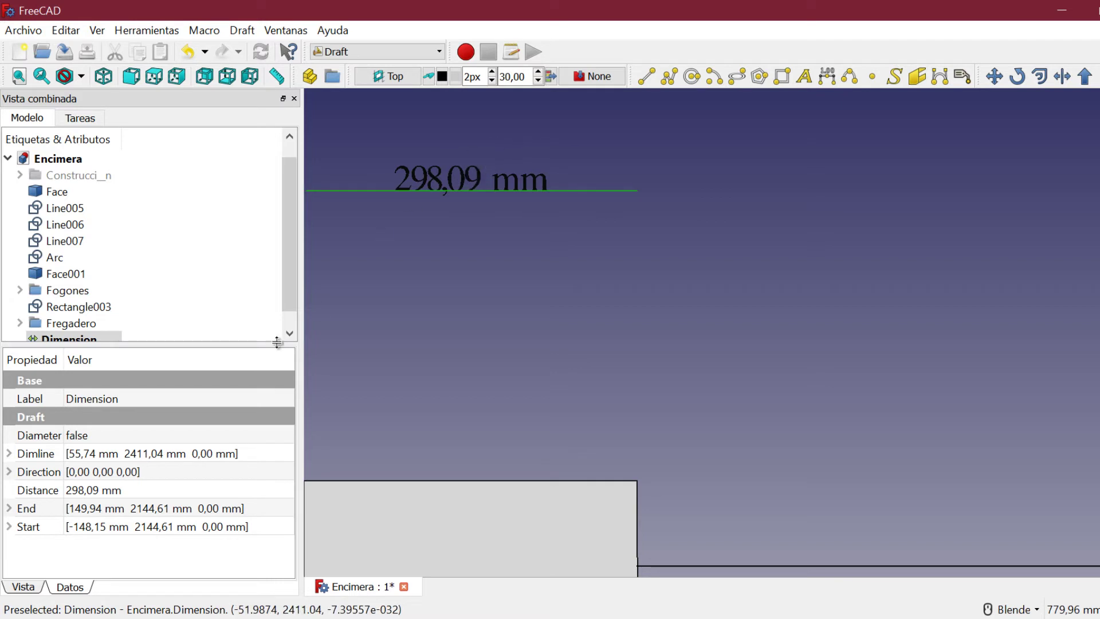
left_click(539, 72)
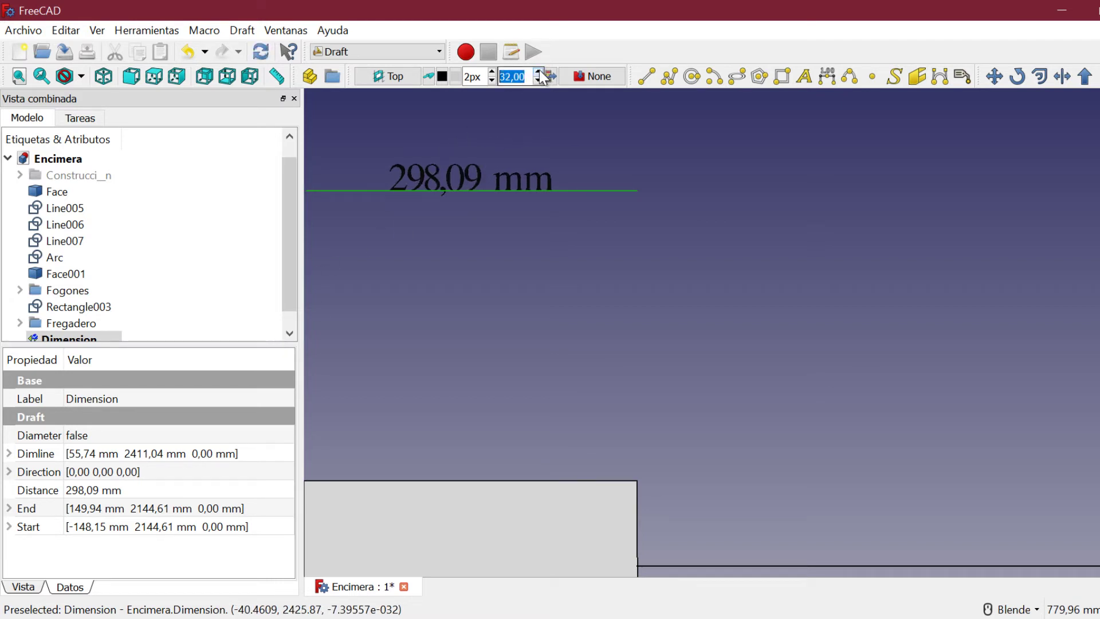
left_click(540, 72)
left_click(539, 71)
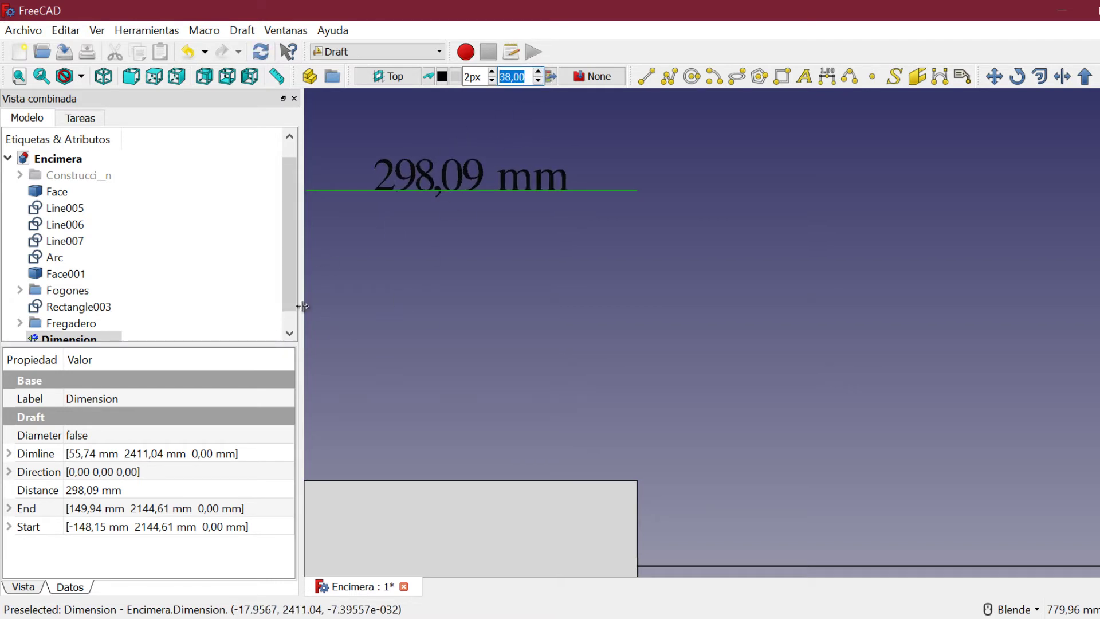
scroll(473, 296, "down", 2)
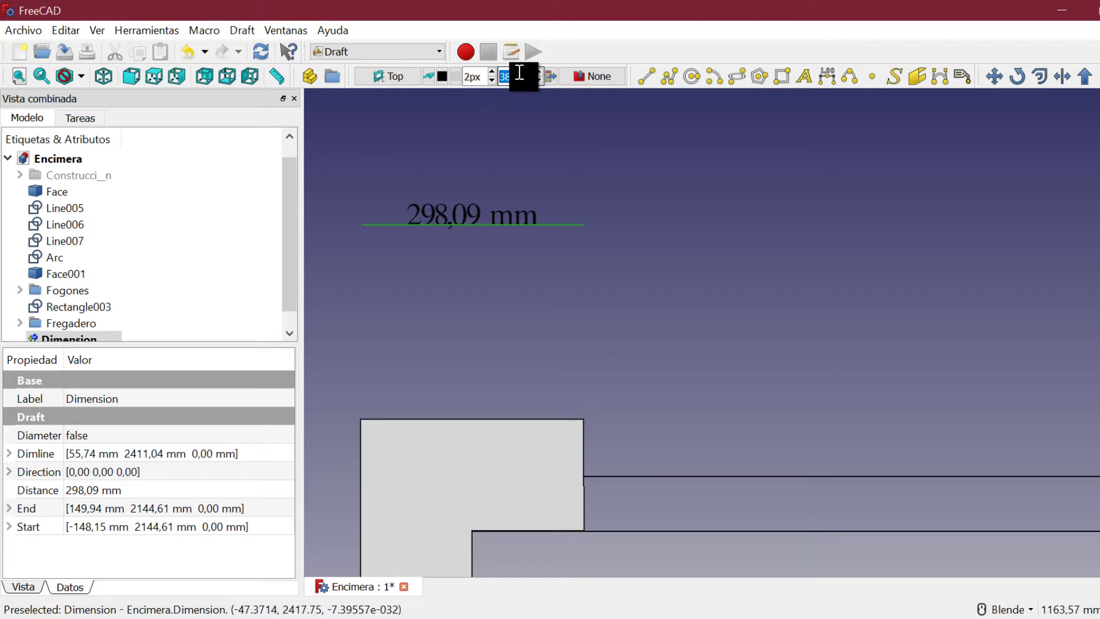
left_click(539, 72)
left_click(539, 71)
left_click(539, 72)
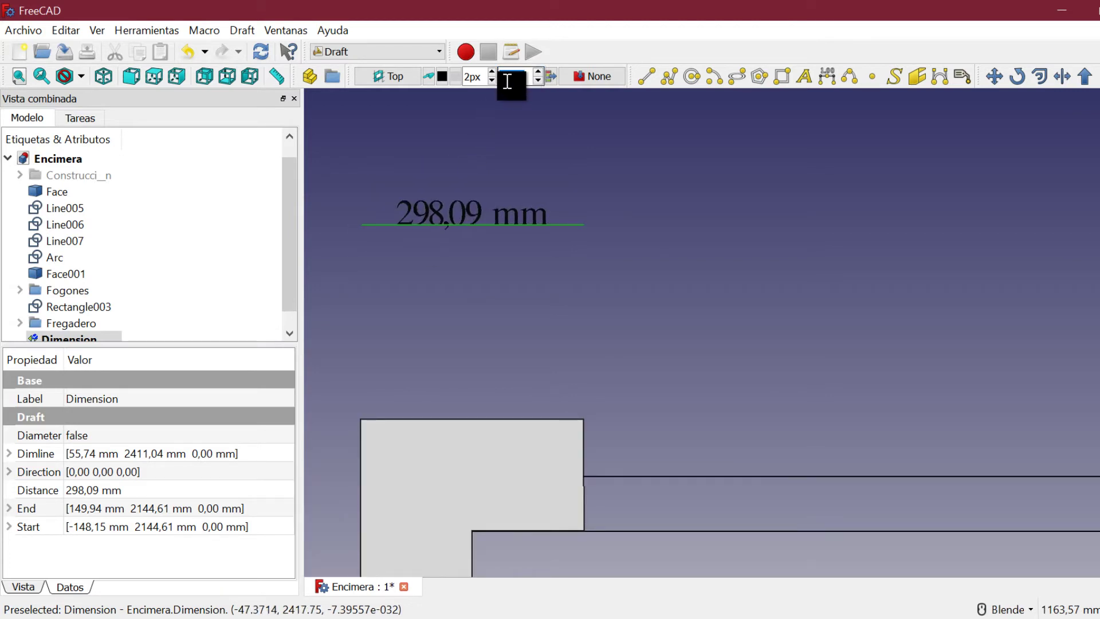
type("50")
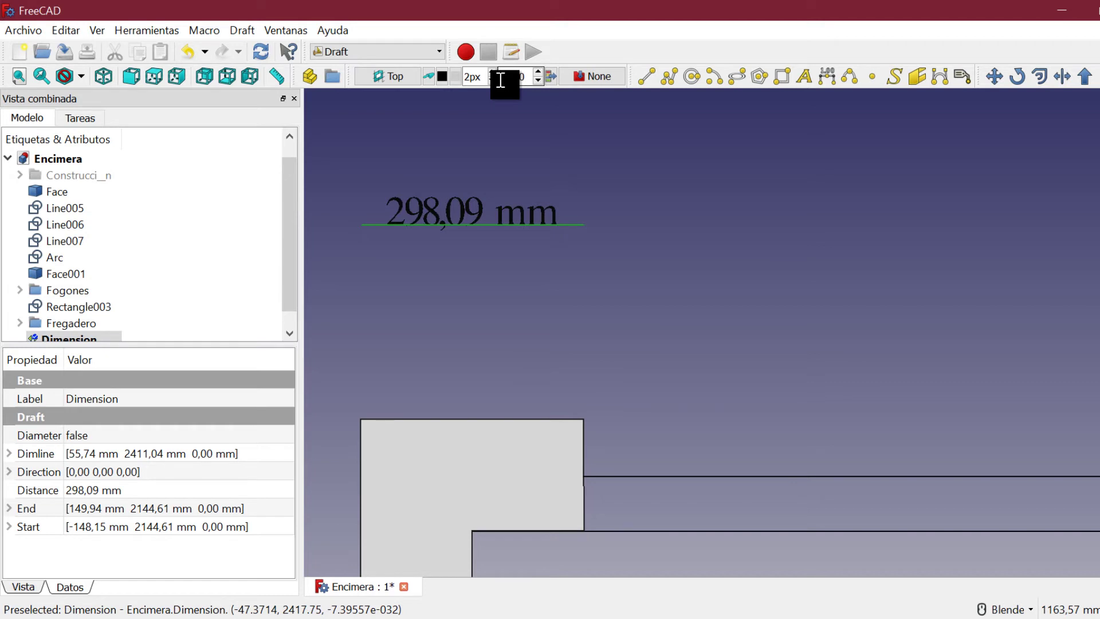
scroll(621, 346, "down", 6)
scroll(653, 342, "up", 2)
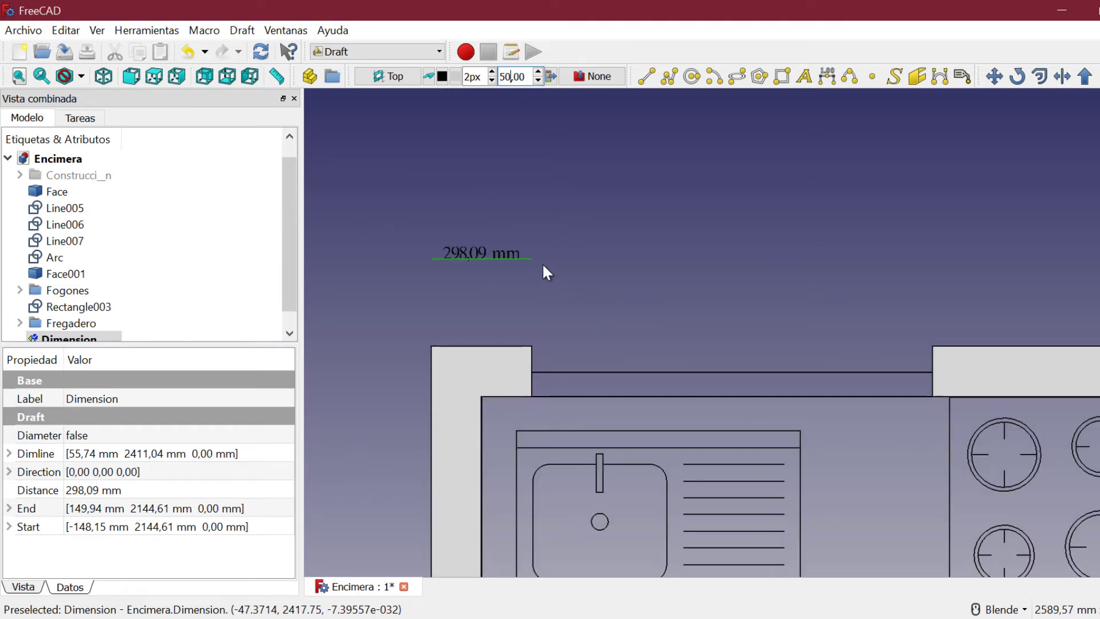
left_click(827, 77)
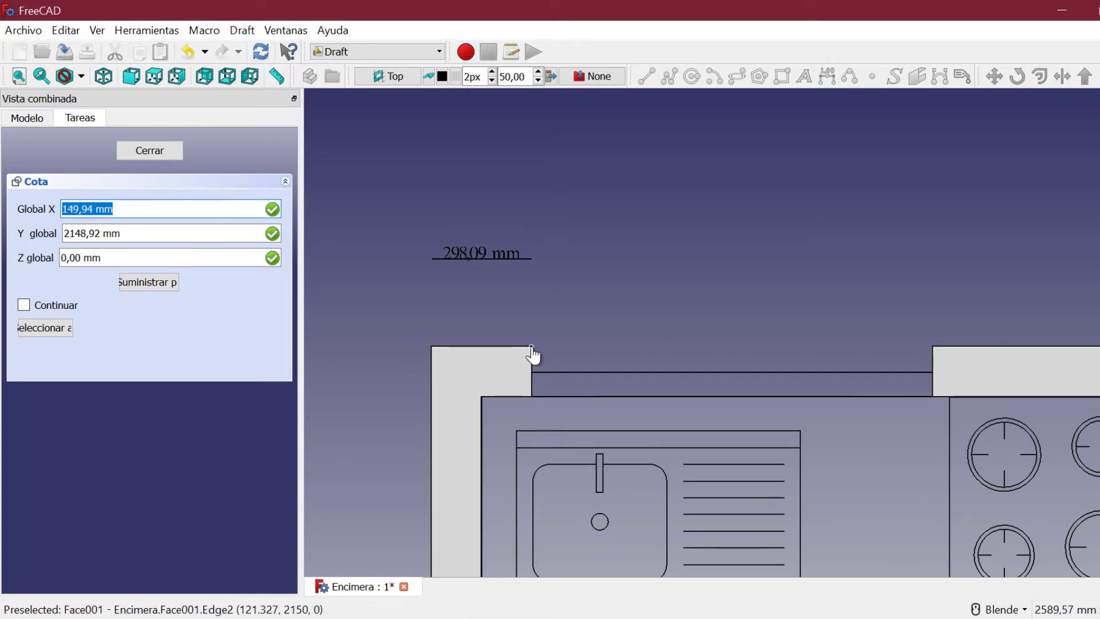
Dimension the 1200,08 mm gap between walls and the 796,12 mm right wall top.
left_click(531, 346)
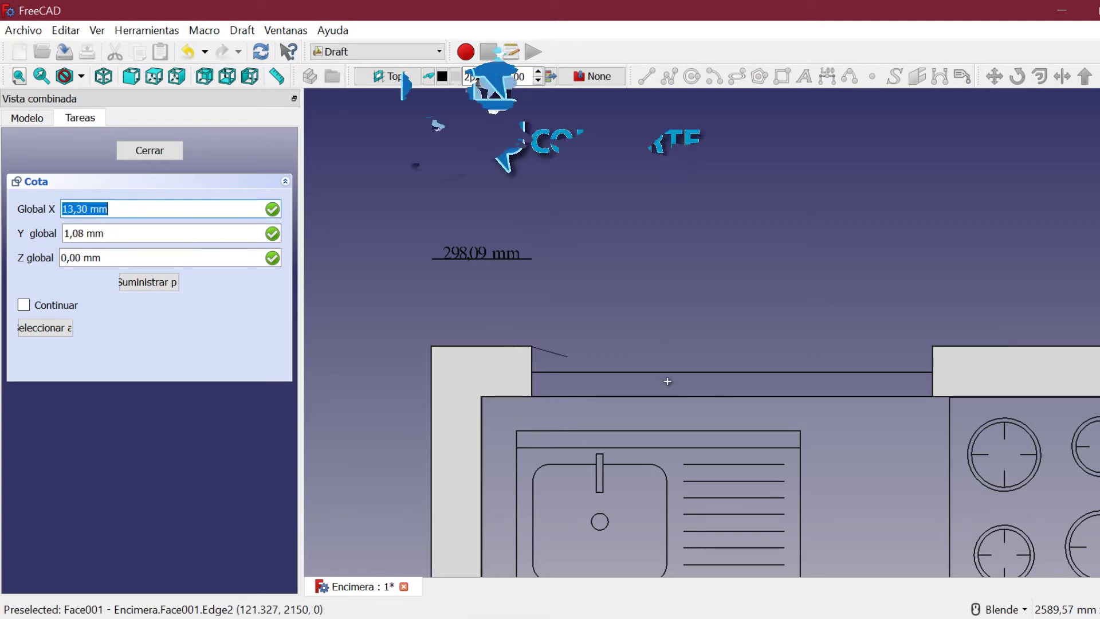
left_click(934, 346)
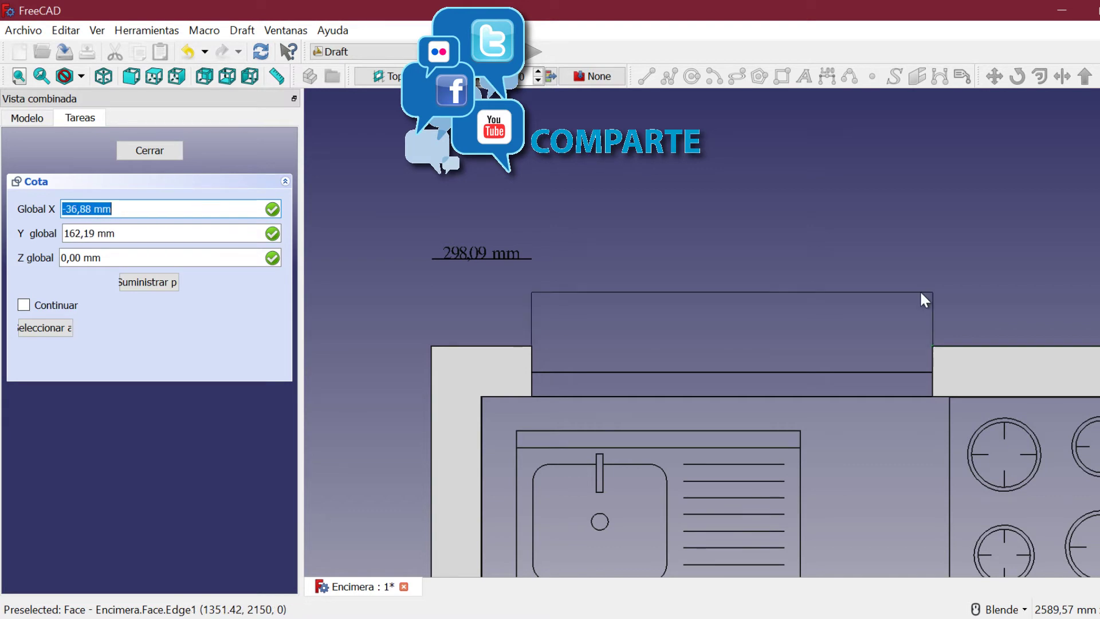
left_click(919, 291)
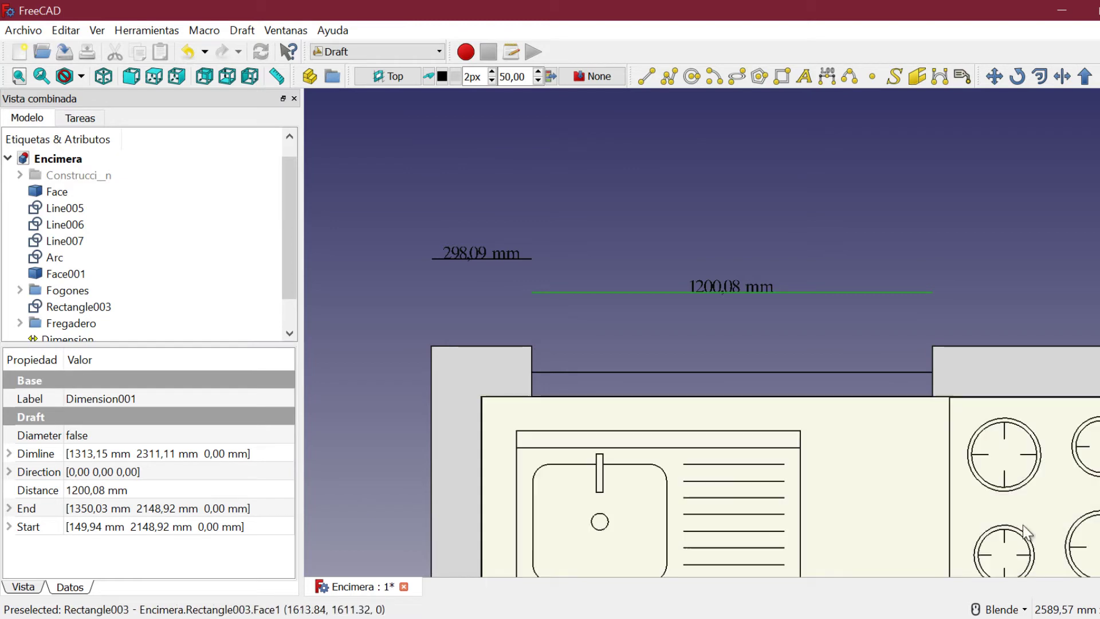
middle_click_drag(870, 394, 782, 312, "shift")
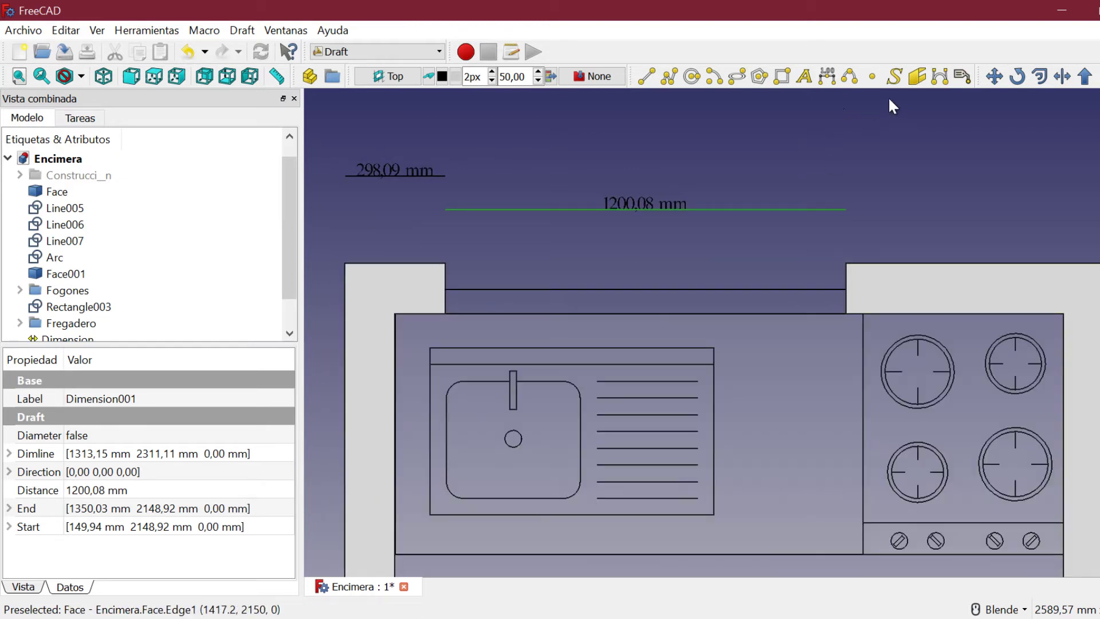
left_click(827, 76)
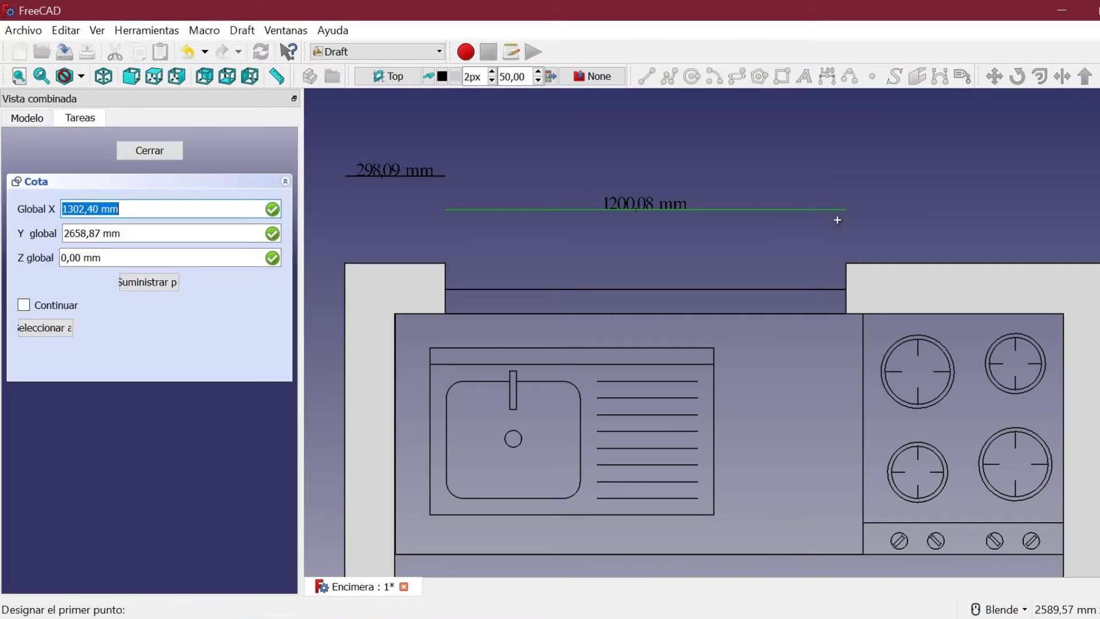
left_click(847, 264)
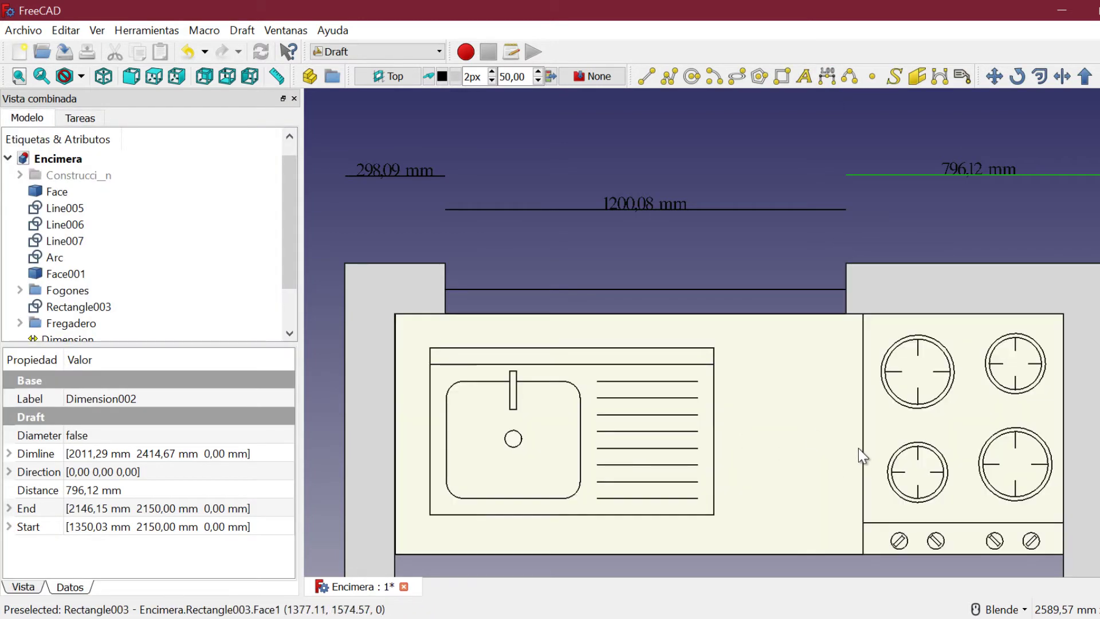
scroll(847, 471, "down", 2)
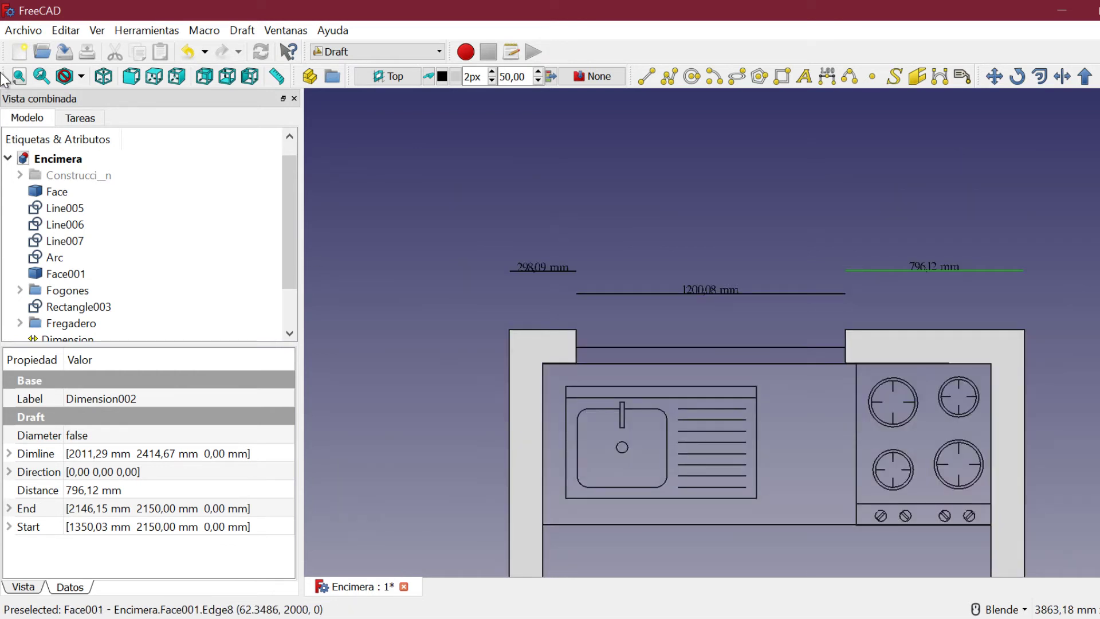
left_click(15, 76)
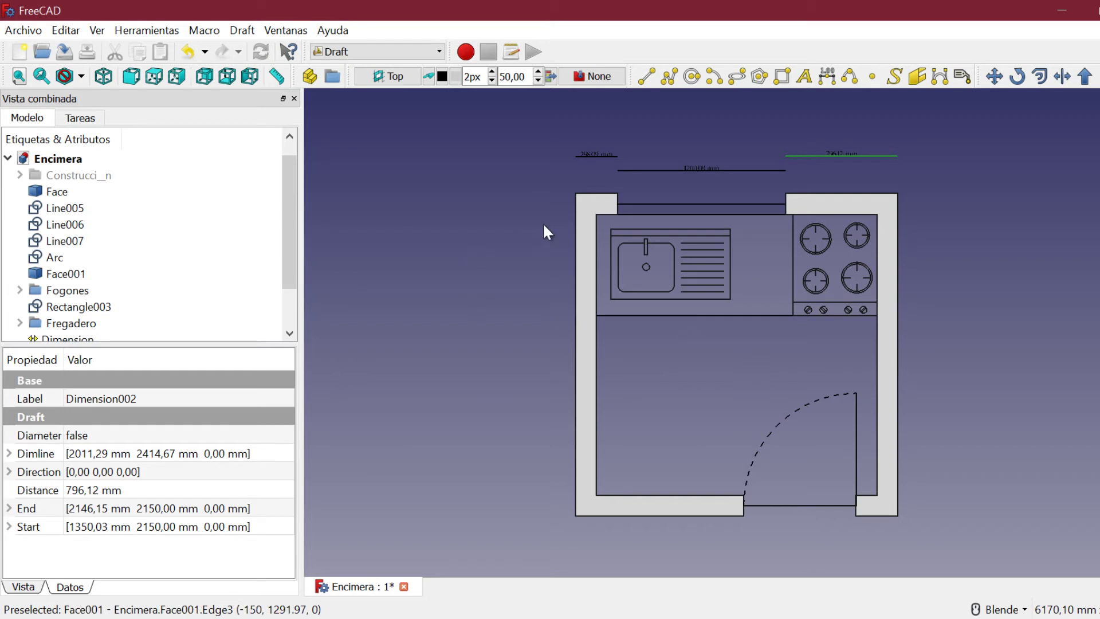
Add a vertical 2300,01 mm dimension down the plan's left side.
left_click(826, 76)
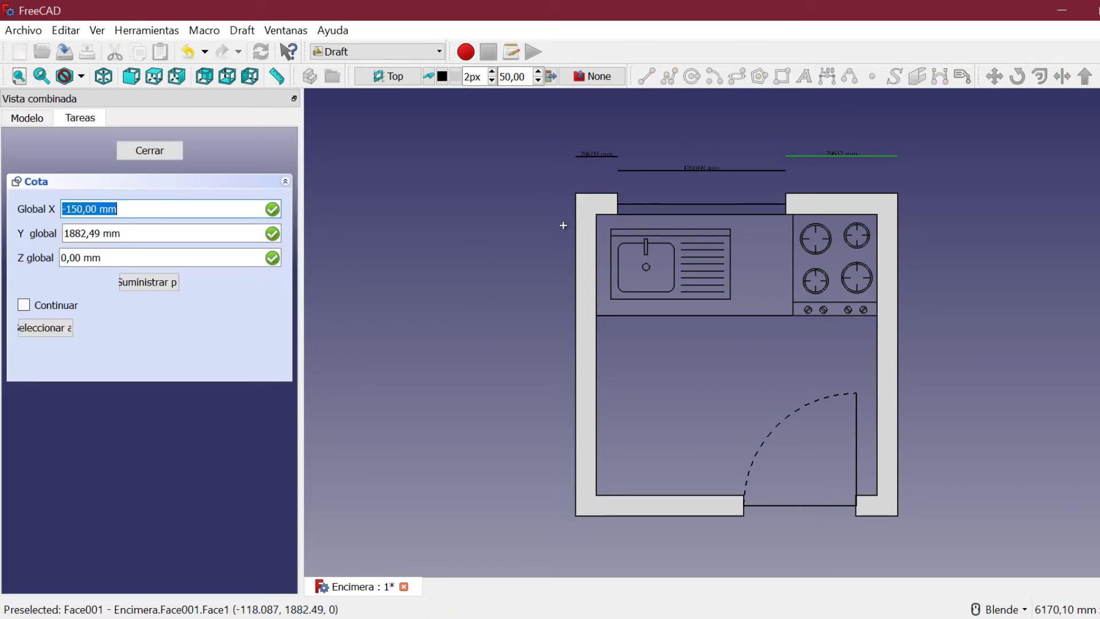
left_click(576, 193)
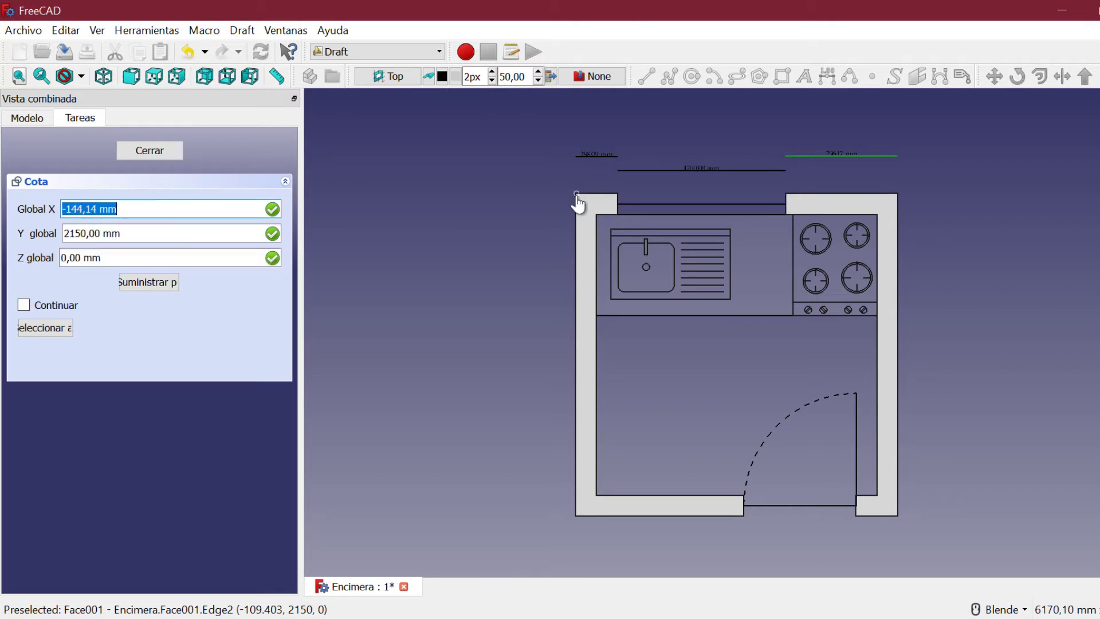
left_click(576, 516)
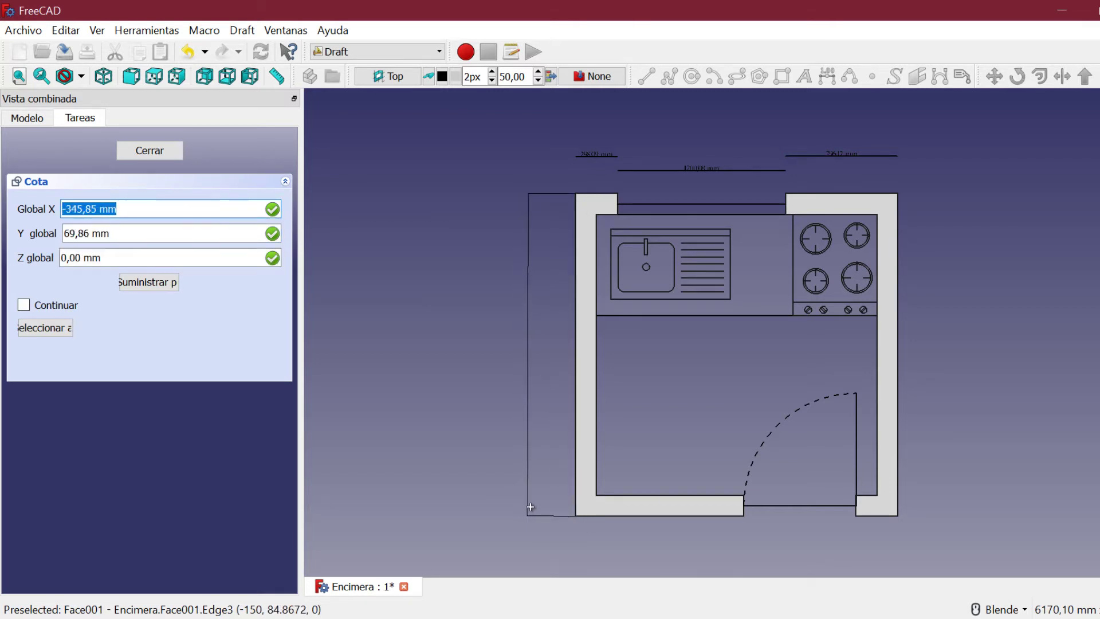
left_click(534, 509)
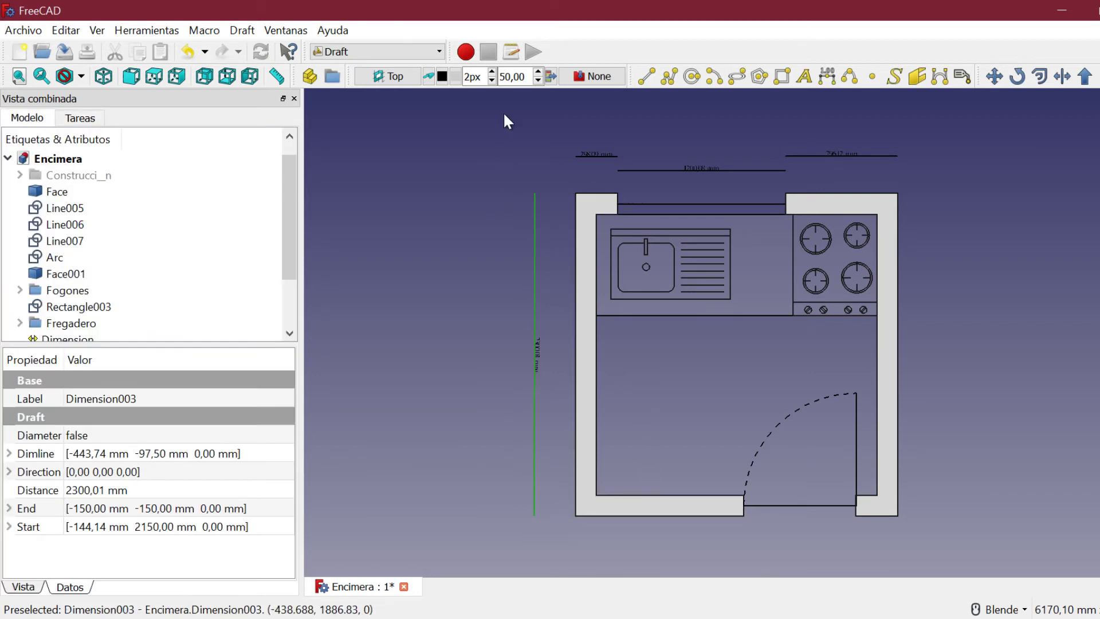
Set the vertical dimension's text size to 80.
left_click(539, 73)
left_click(539, 73)
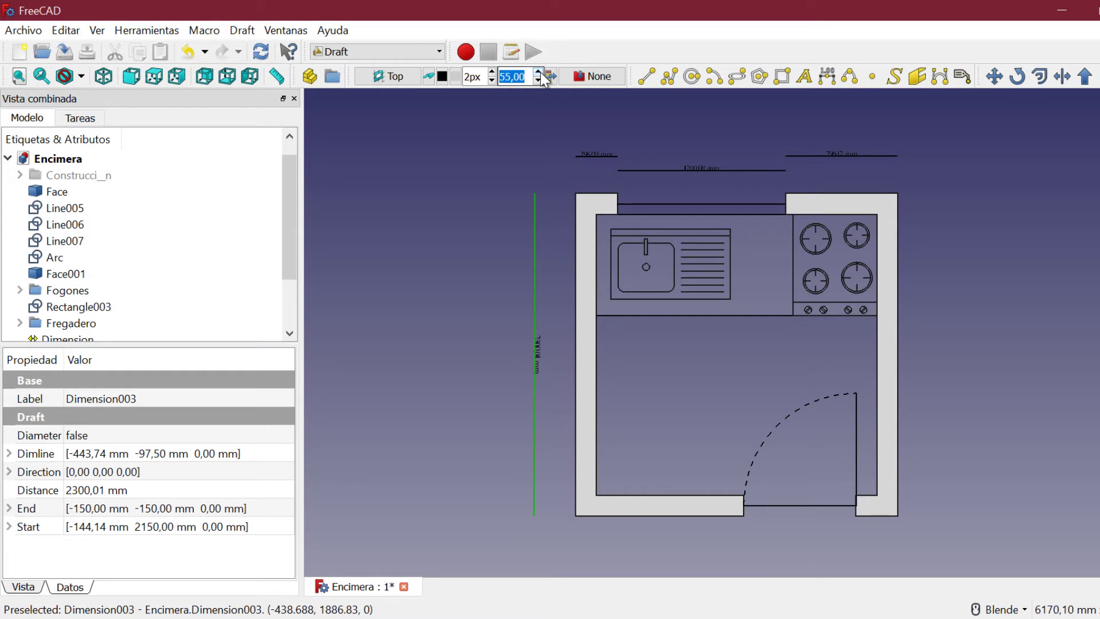
left_click(539, 73)
left_click(539, 73)
left_click(519, 79)
double_click(519, 83)
type("80")
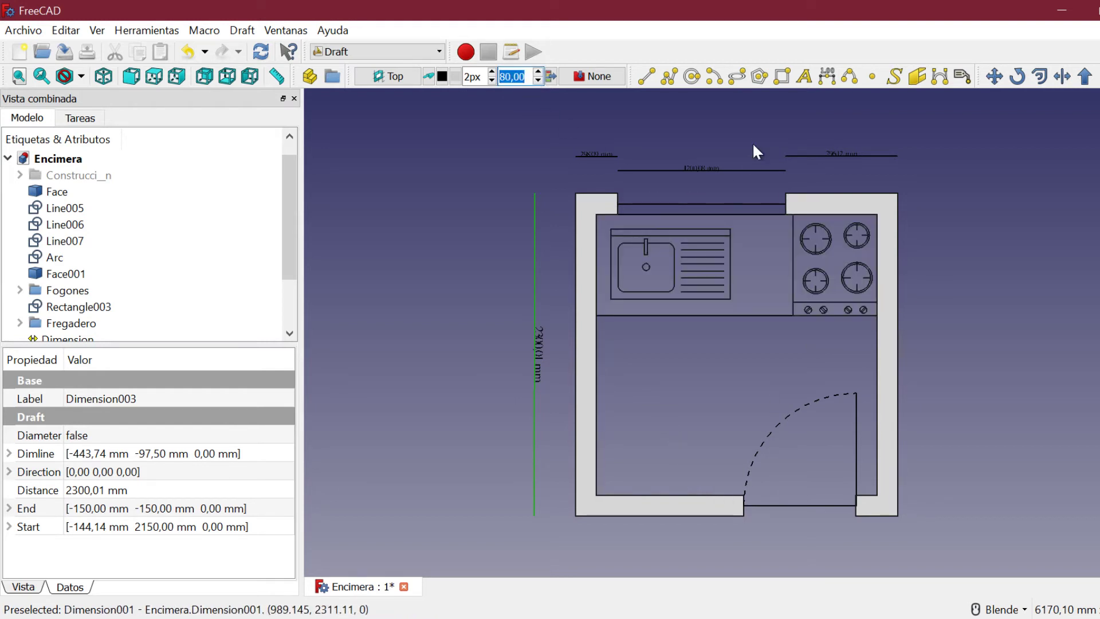
Add a 1999,90 mm dimension between the left and right inner walls.
left_click(829, 77)
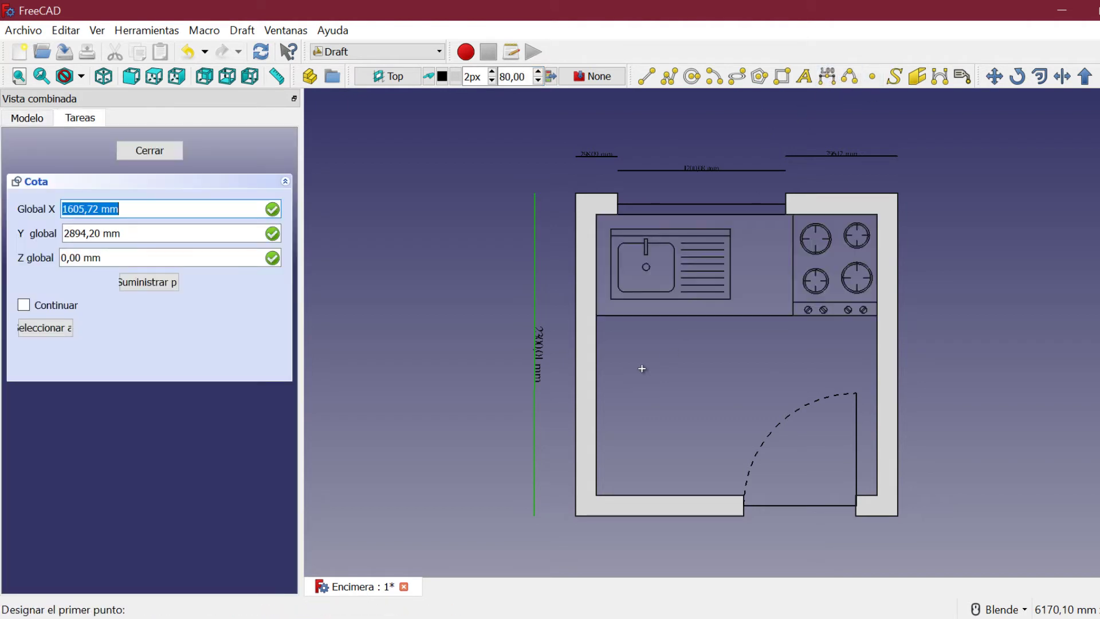
left_click(596, 360)
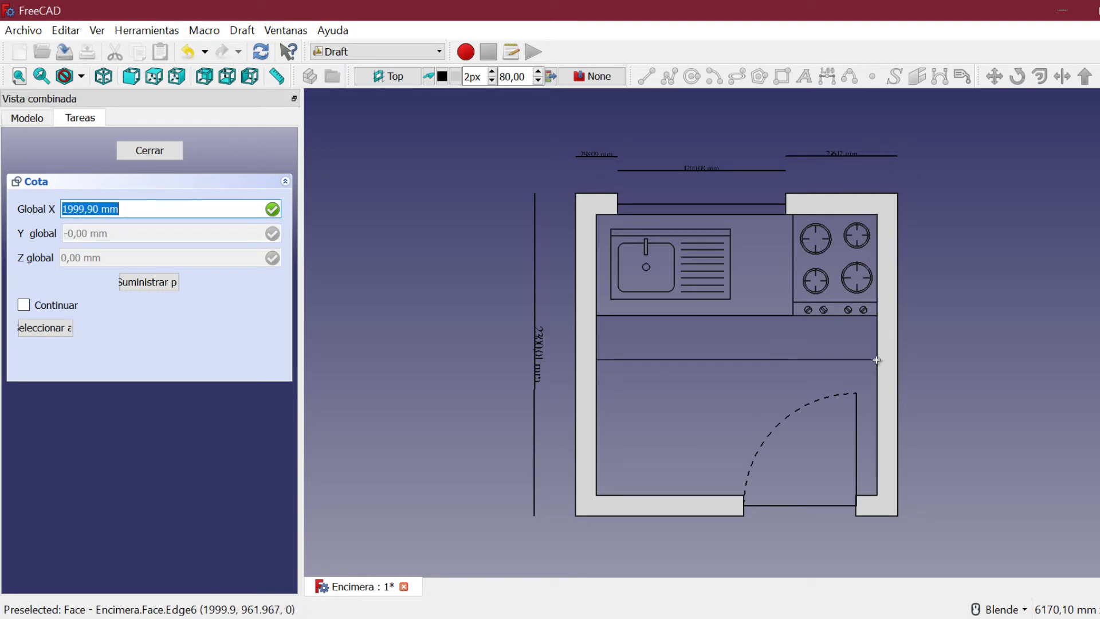
left_click(885, 441)
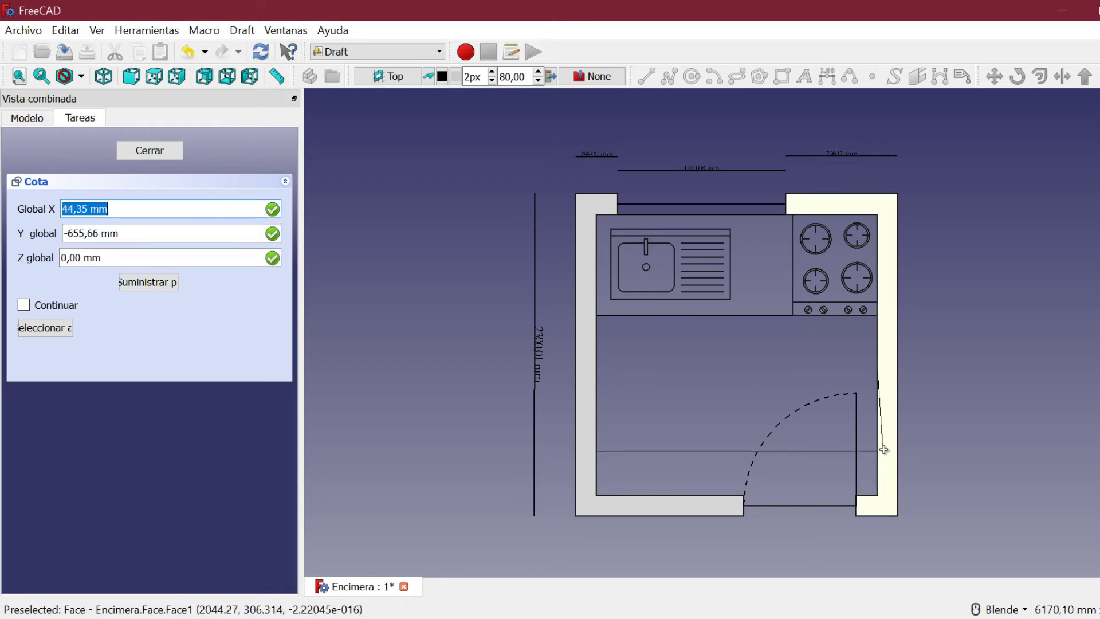
left_click(870, 361)
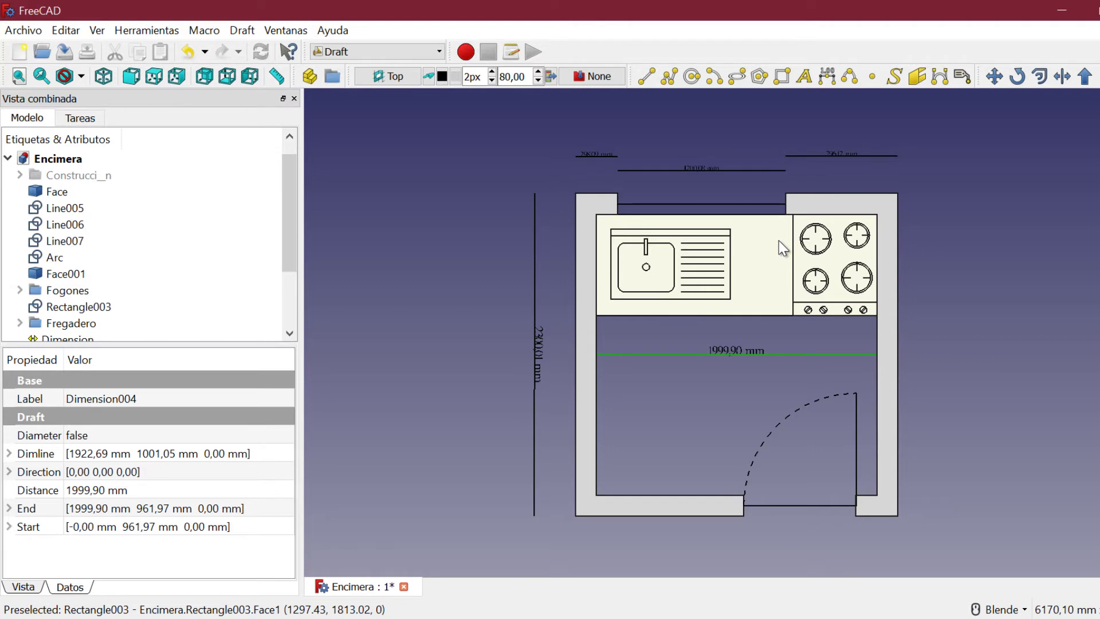
scroll(778, 241, "up", 3)
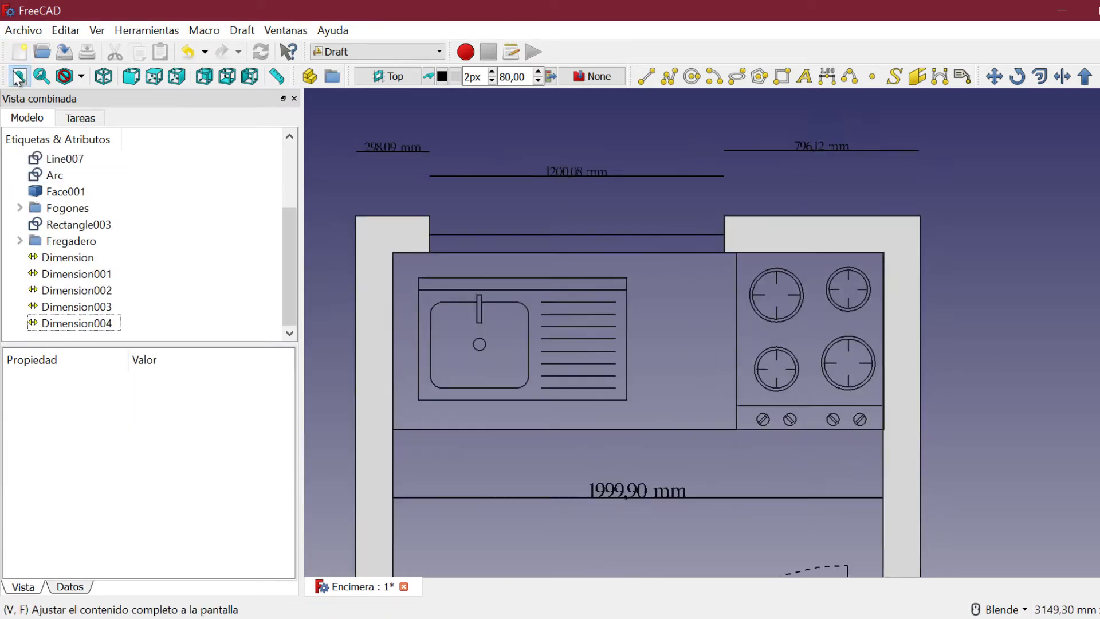
Fit the whole kitchen plan, with its five dimensions, in the view.
left_click(19, 77)
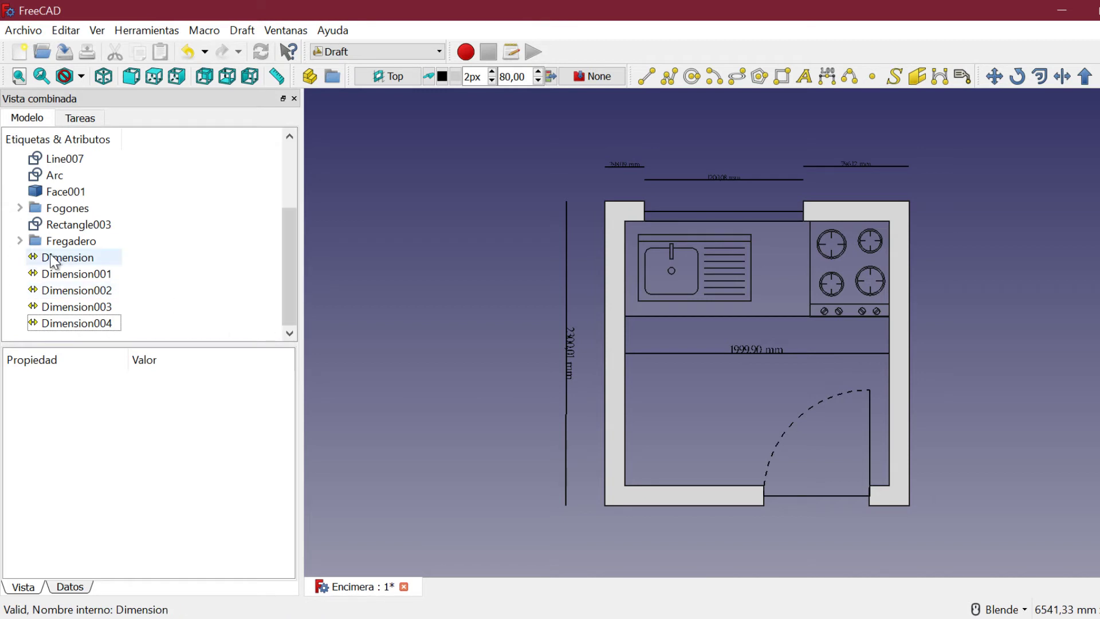
Create a Cotas group and move Dimension through Dimension004 into it.
left_click(67, 257)
left_click(332, 76)
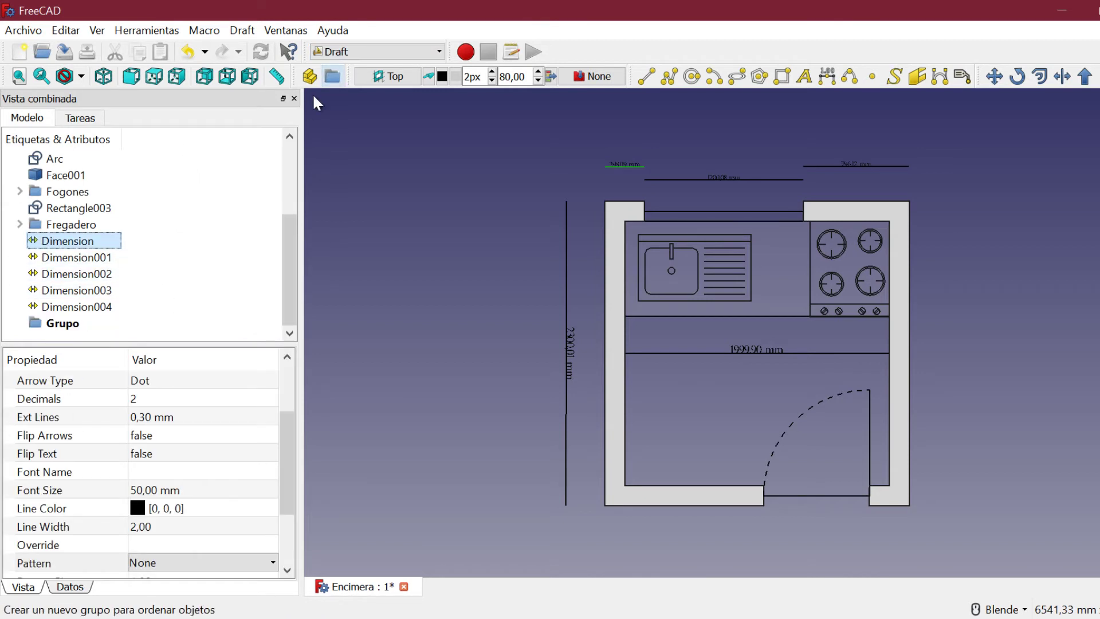
left_click(62, 324)
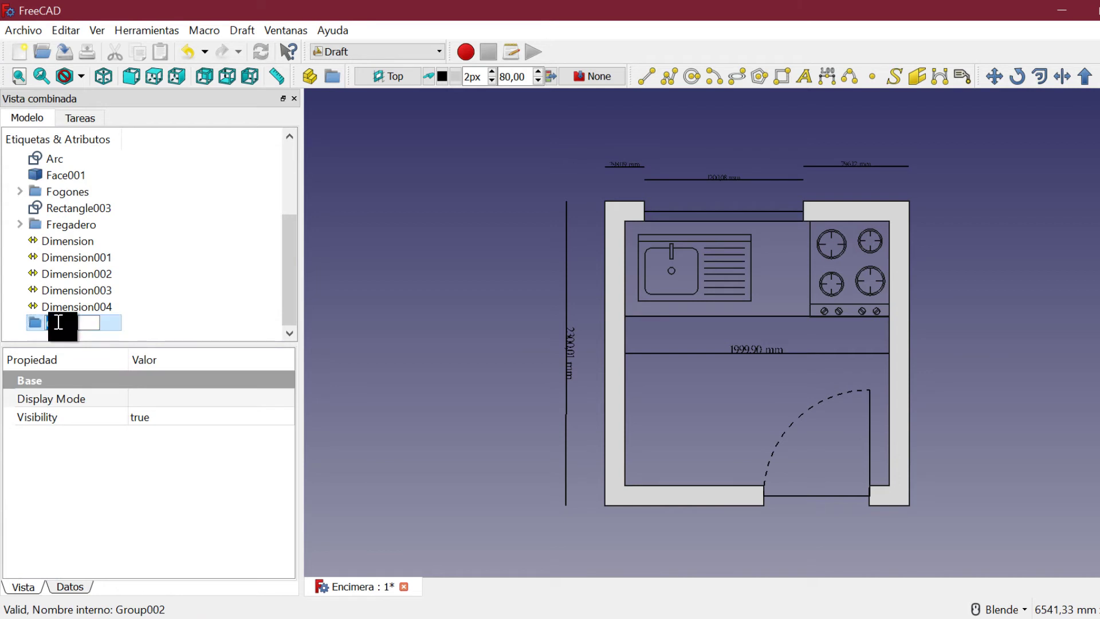
type("Cotas")
key("Return")
left_click(78, 241)
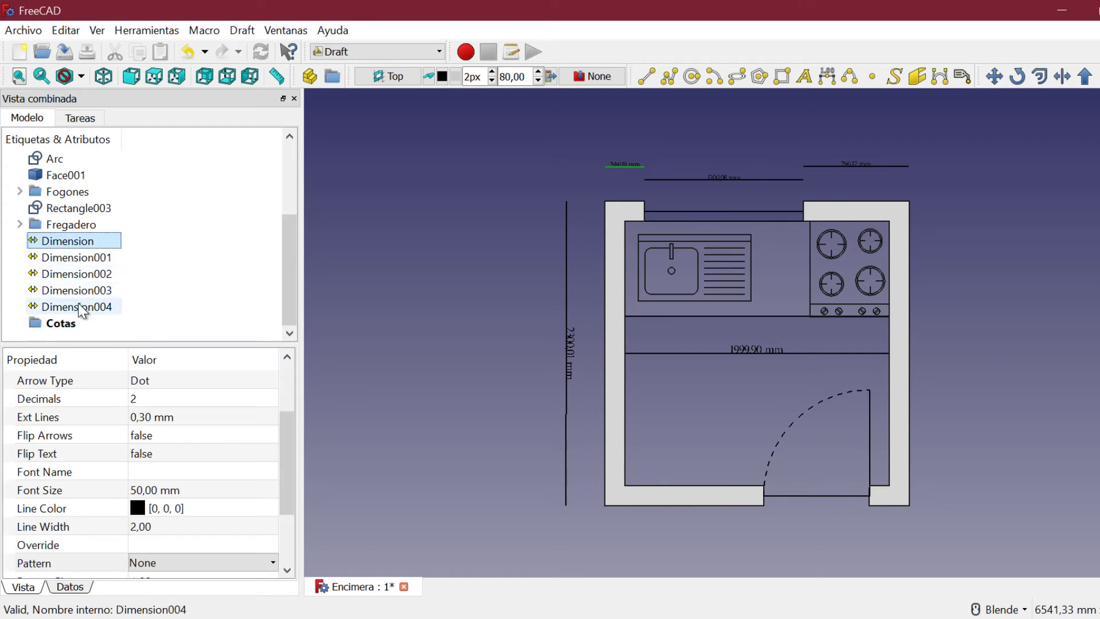
left_click(81, 307, "shift")
left_click_drag(76, 303, 65, 325)
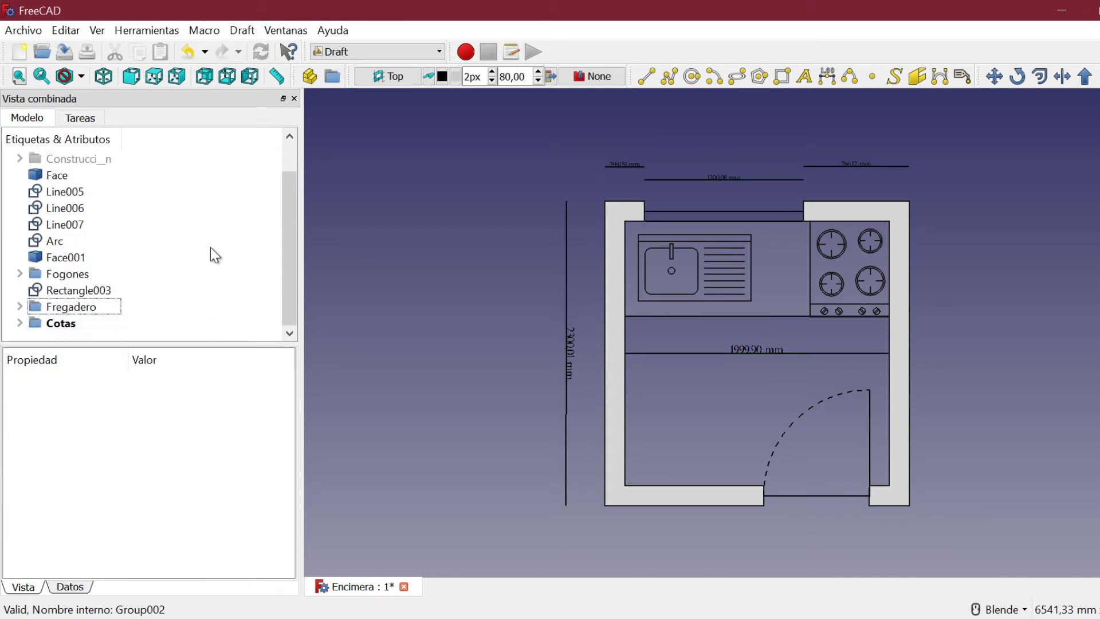
Change Rectangle003's Label property to Encimera.
left_click(85, 290)
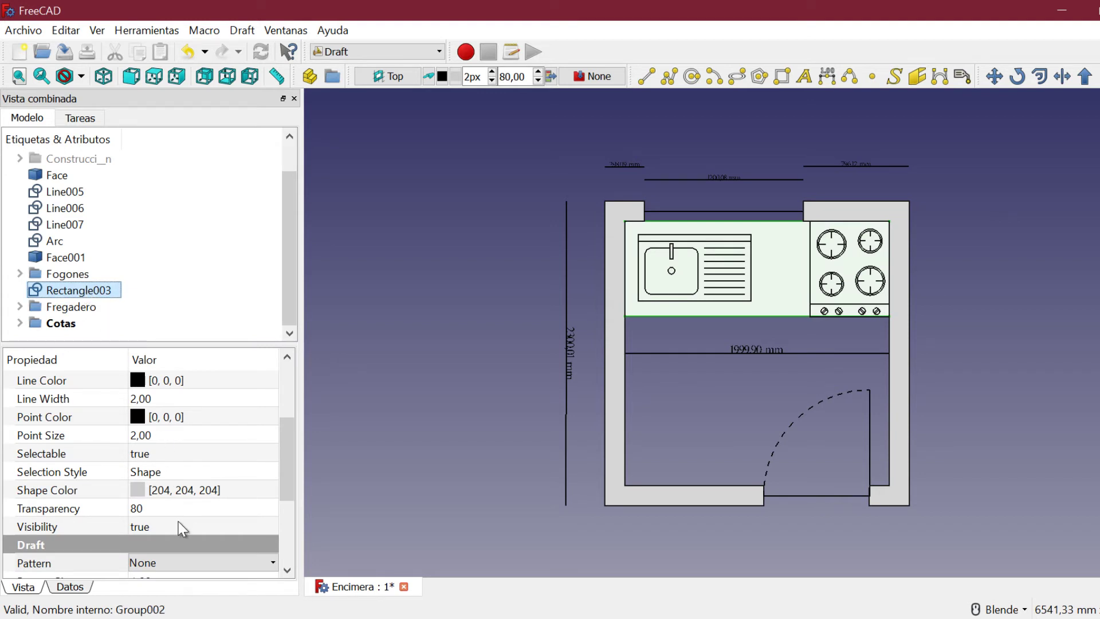
left_click(70, 587)
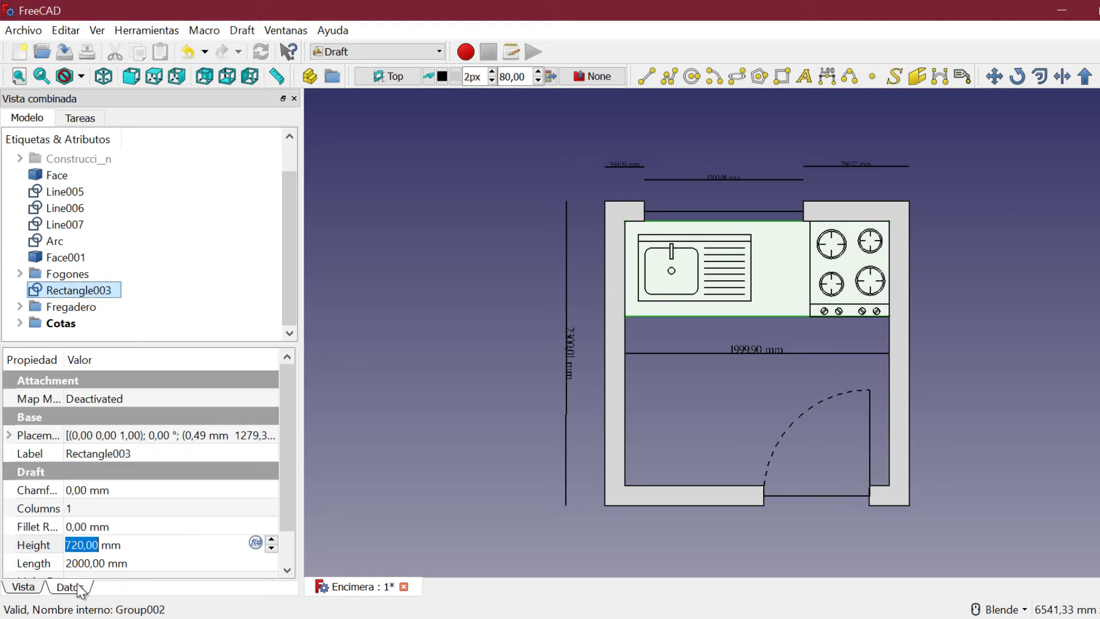
left_click(131, 455)
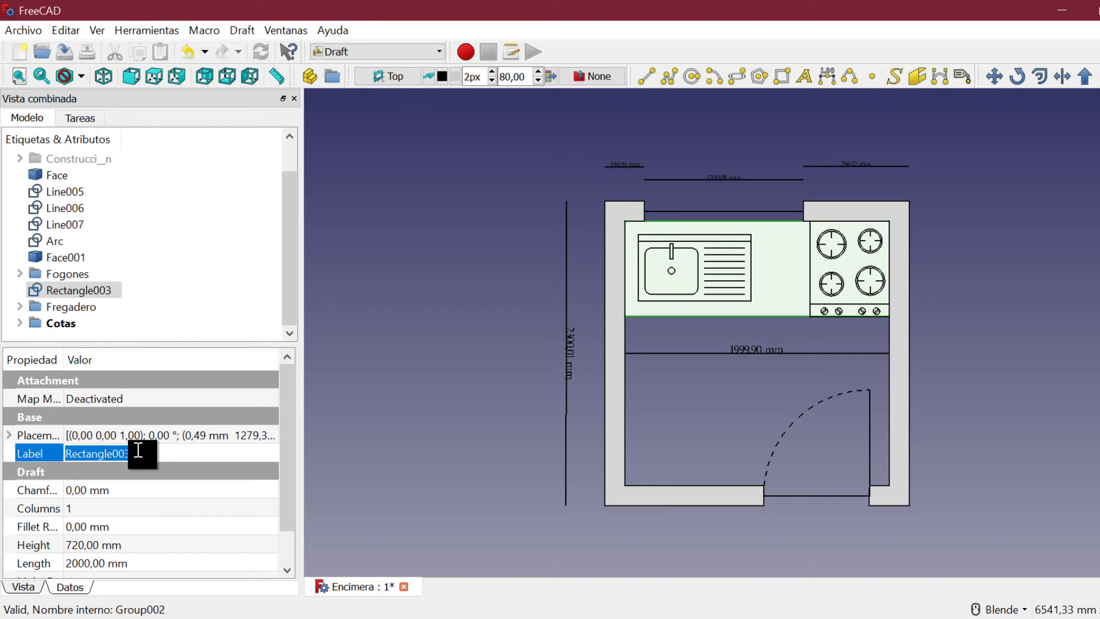
type("Encim")
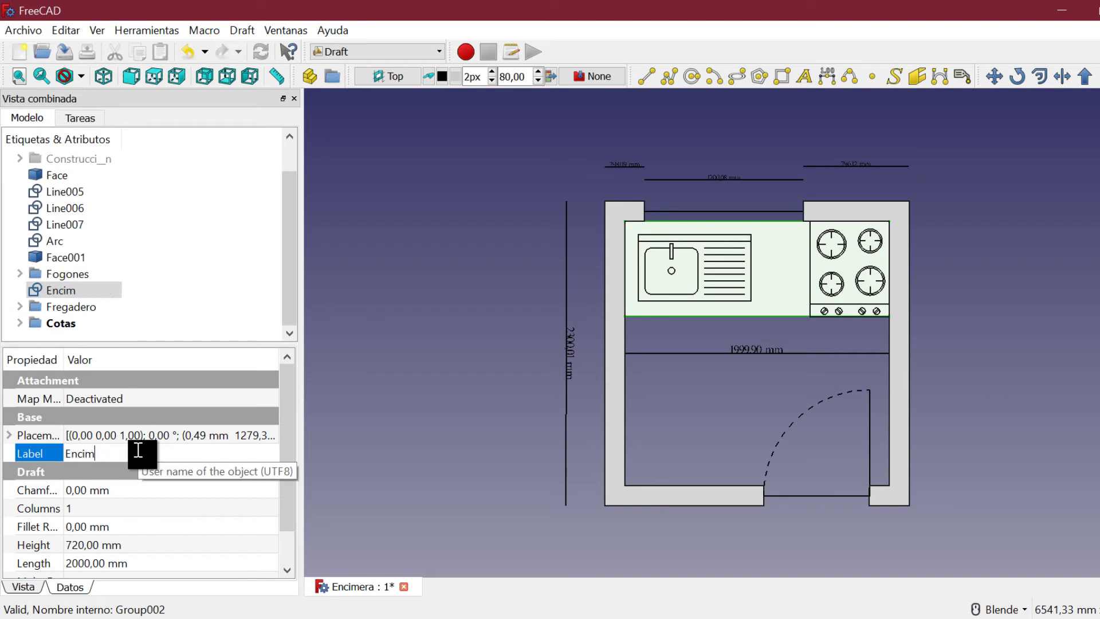
type("era")
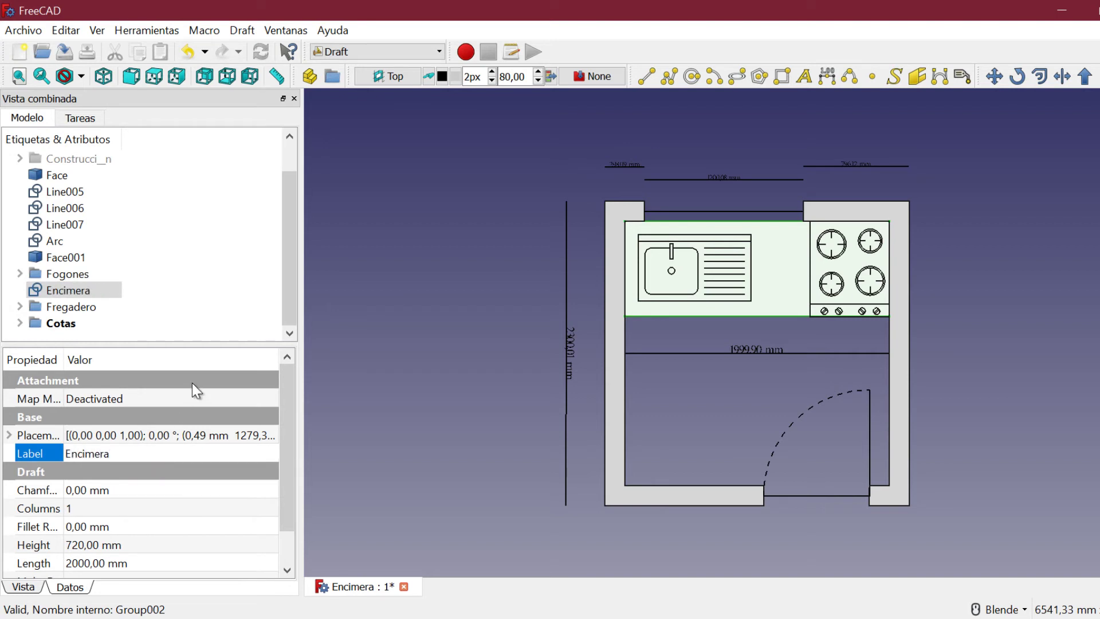
Check the wall faces Face and Face001, then clear the selection.
left_click(72, 258)
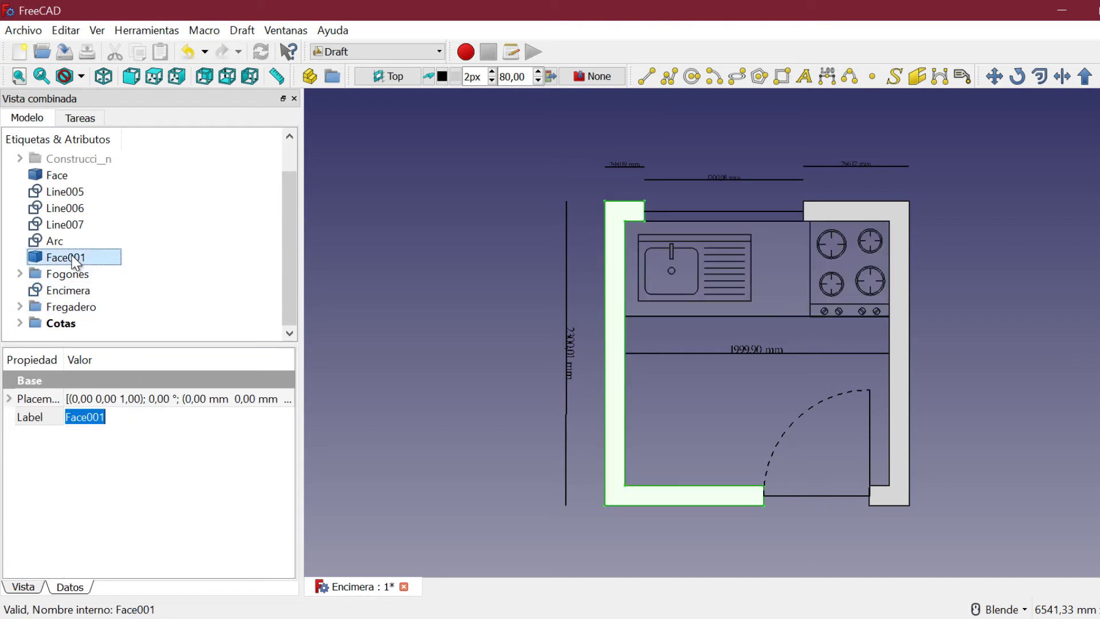
left_click(66, 178)
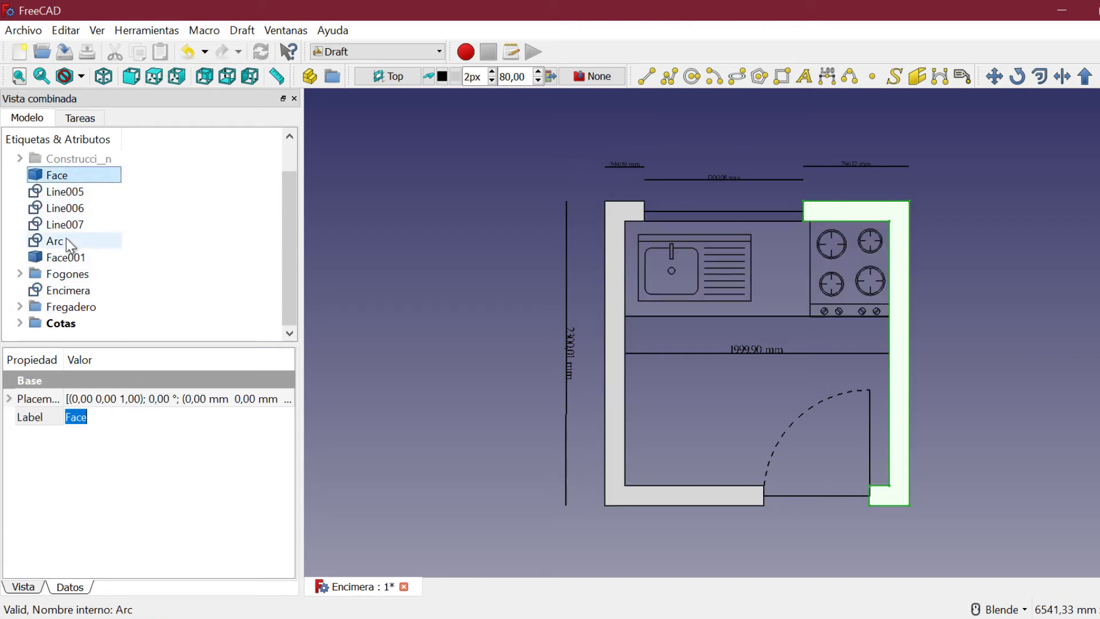
left_click(64, 258, "shift")
left_click(141, 333)
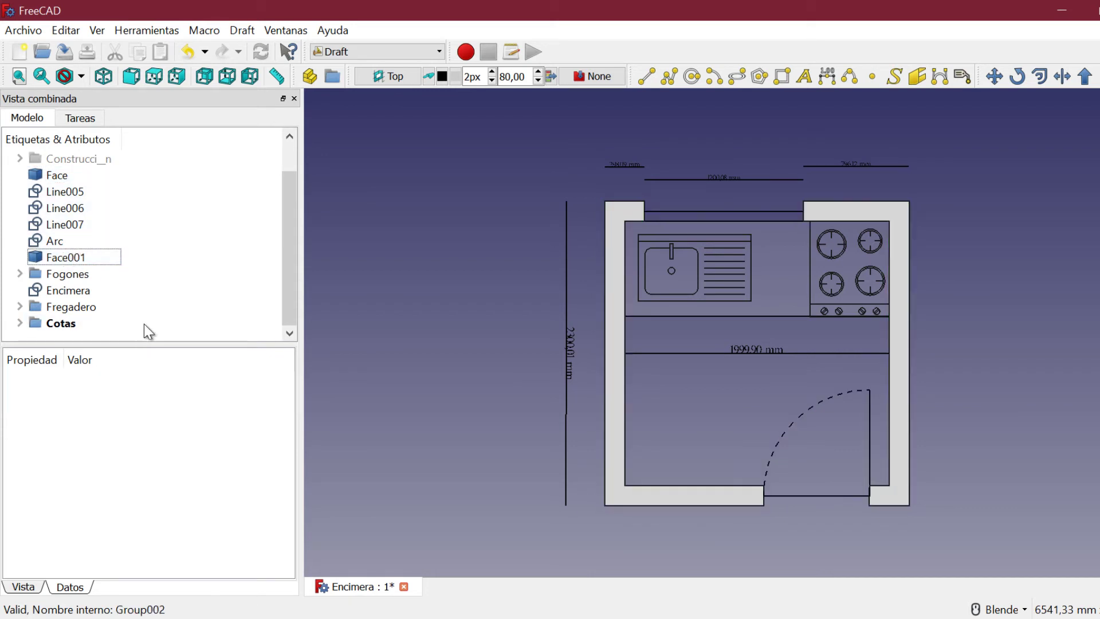
Create a new group named Muros for the walls.
left_click(333, 77)
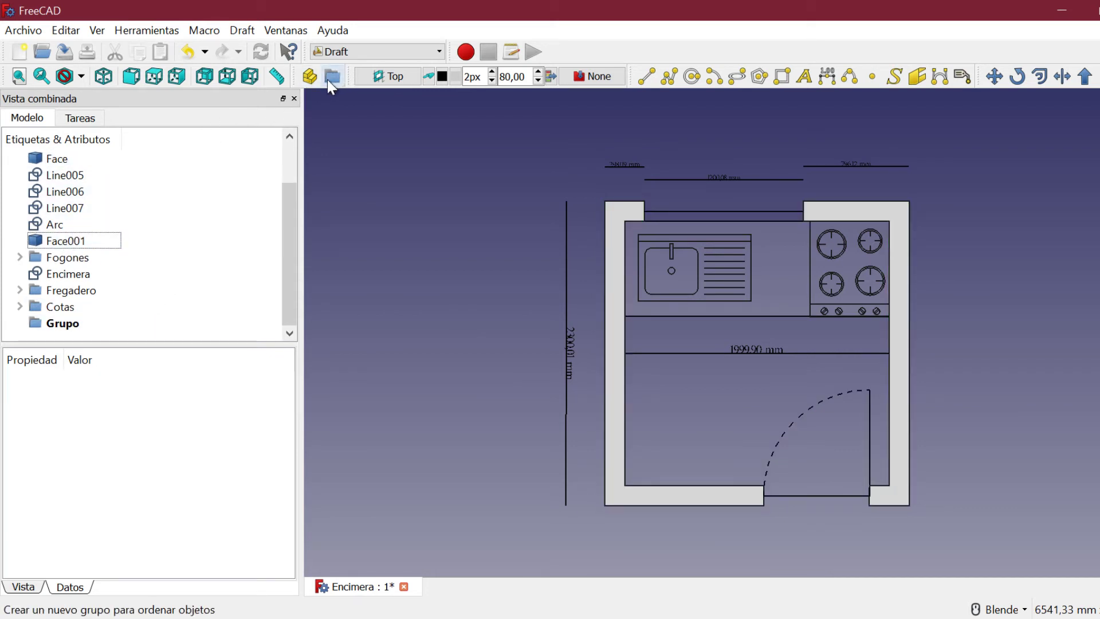
left_click(71, 326)
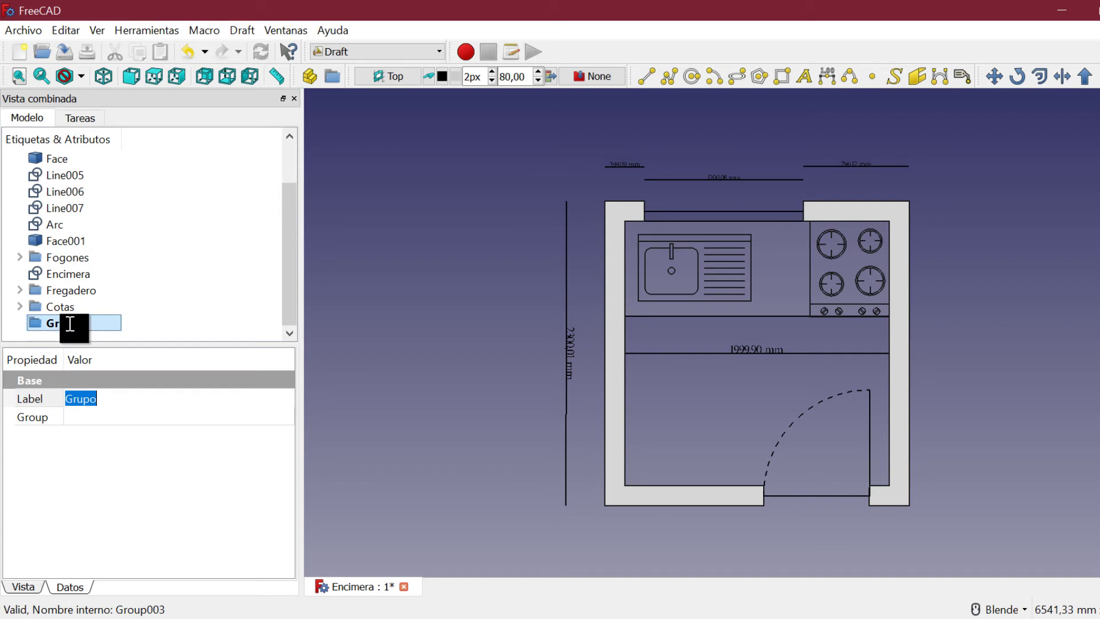
type("Mo")
type("ros")
key("Return")
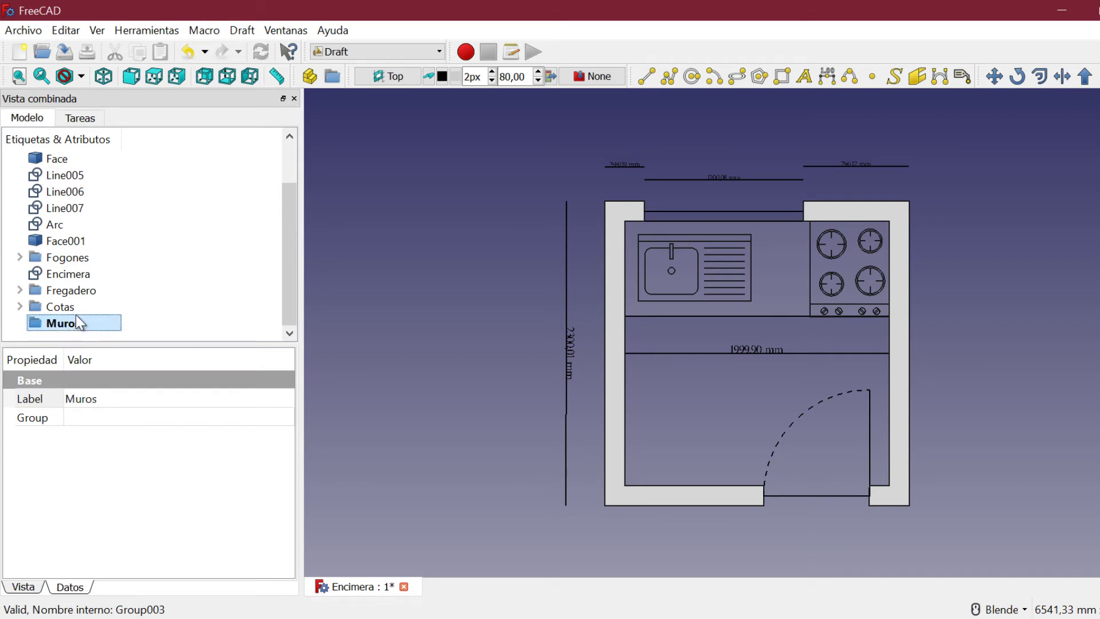
Move Face through Face001, with the loose lines and arc, into Muros.
scroll(65, 226, "up", 1)
left_click(58, 208)
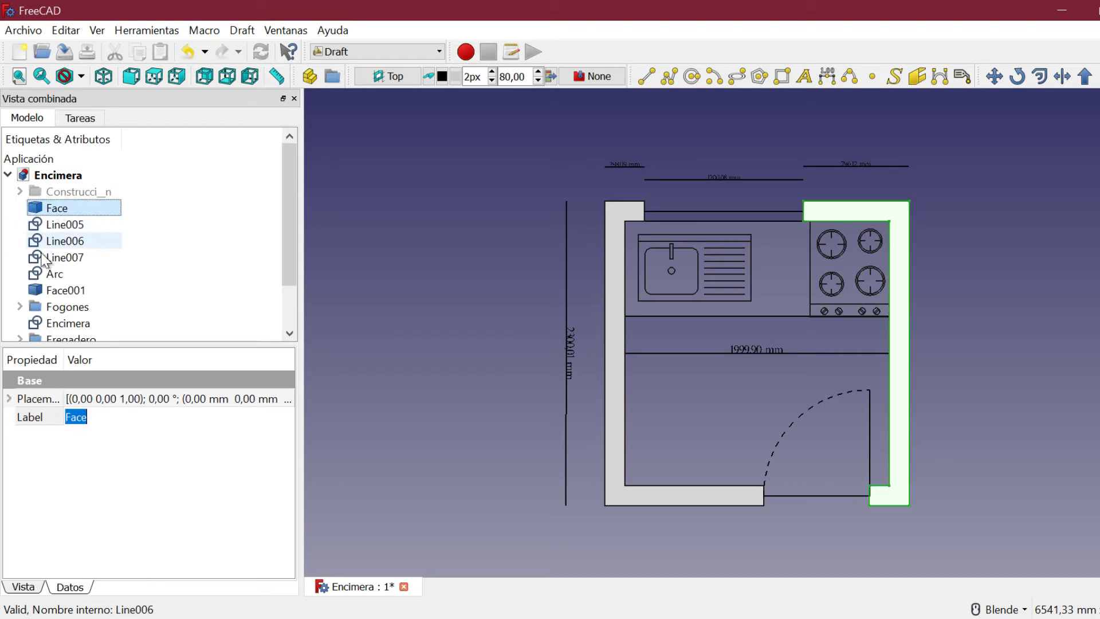
left_click(45, 289, "shift")
scroll(74, 243, "down", 1)
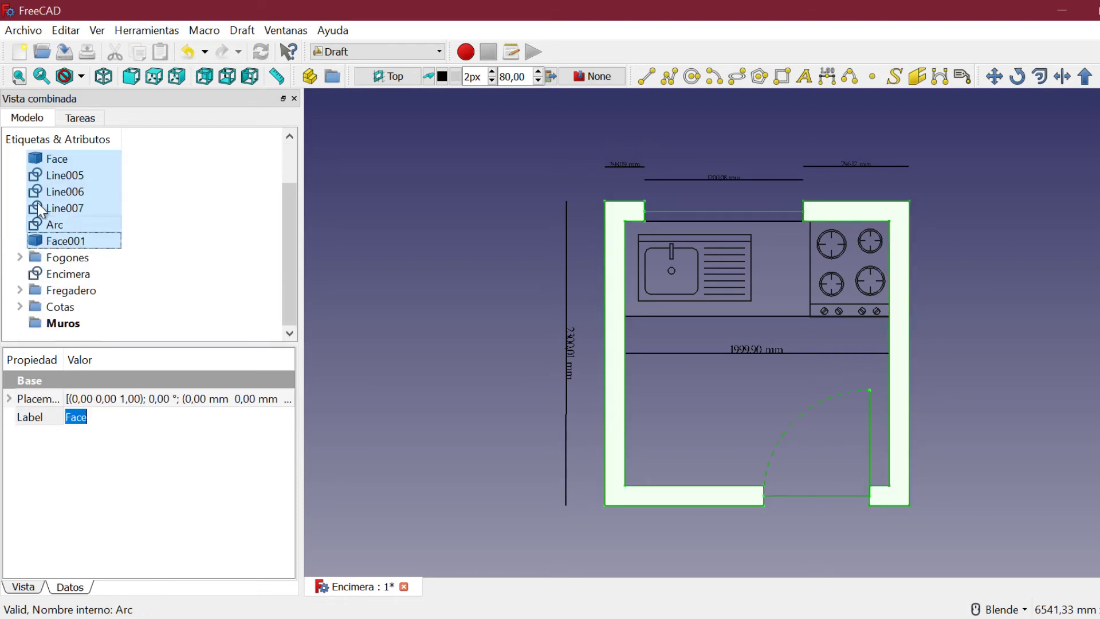
left_click_drag(54, 209, 59, 325)
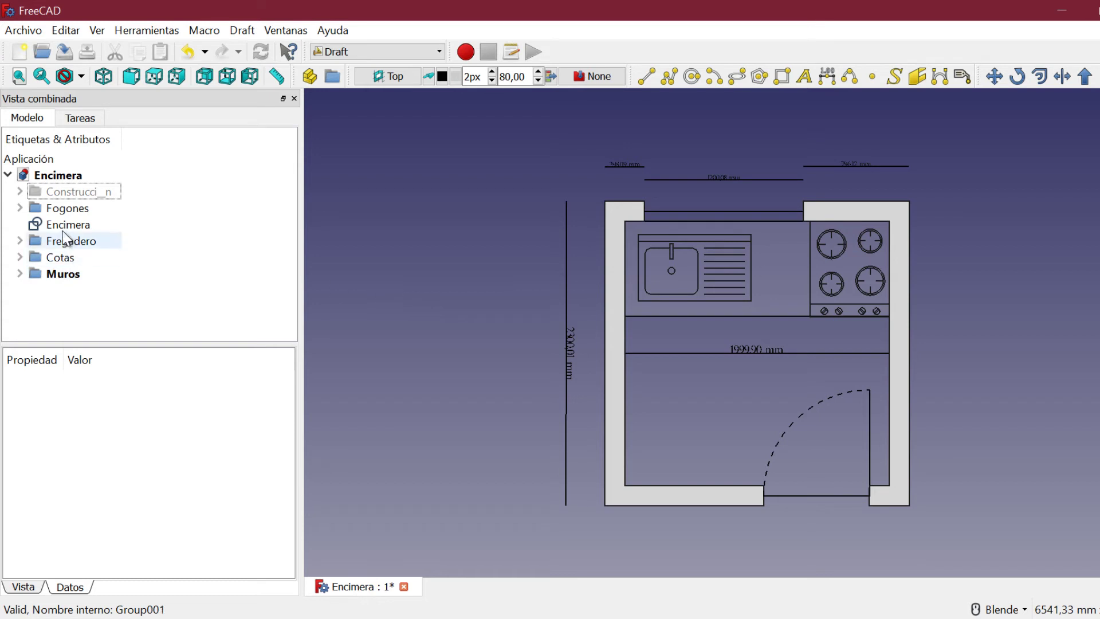
Select the Fogones through Muros groups and start exporting them.
left_click(71, 207)
key("shift+End")
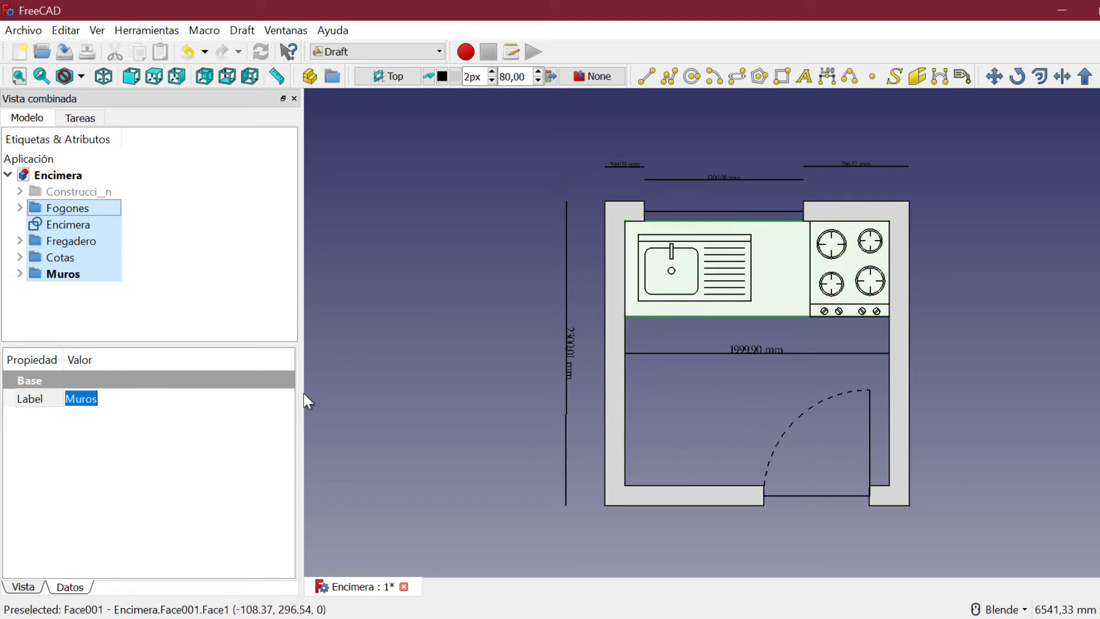
left_click(17, 30)
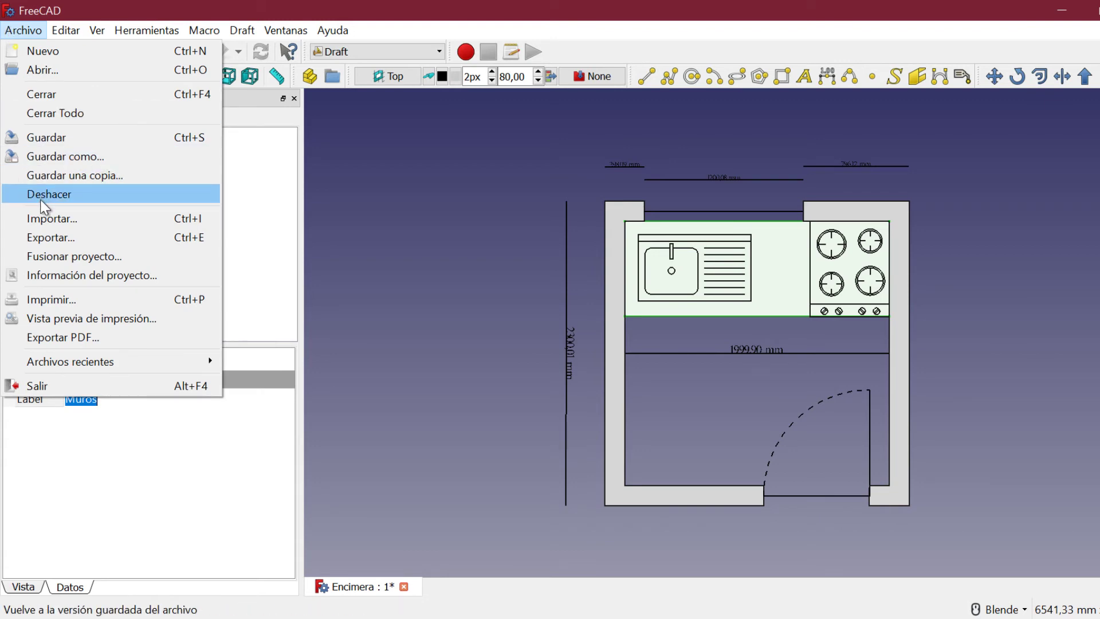
left_click(55, 239)
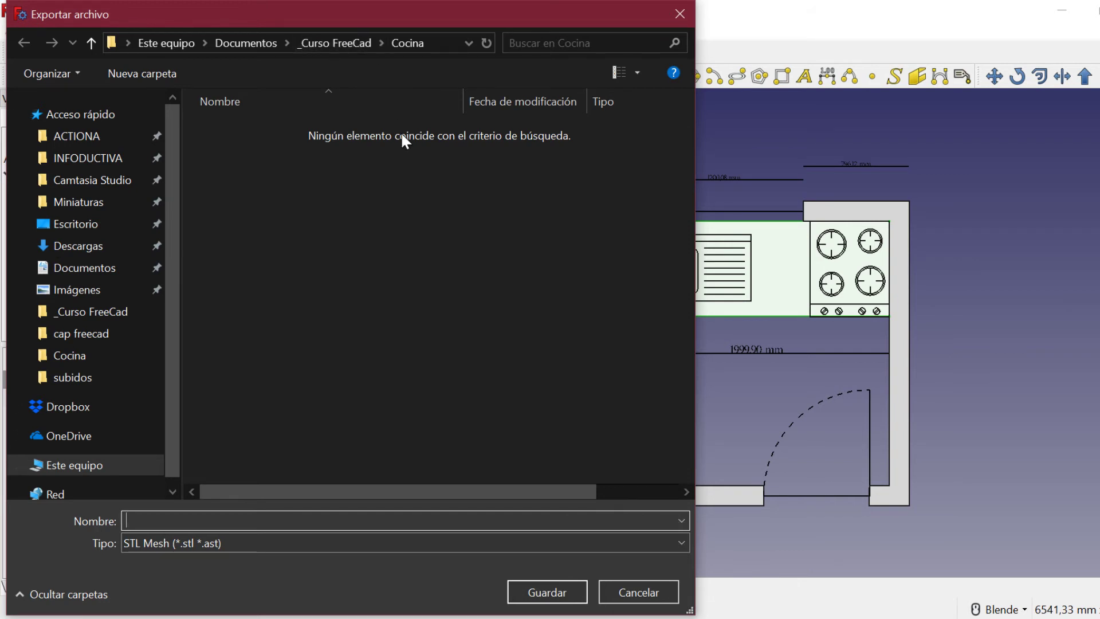
Name the export Encimera Final in _Curso FreeCad as Autodesk DXF 2D.
left_click(244, 523)
left_click(334, 40)
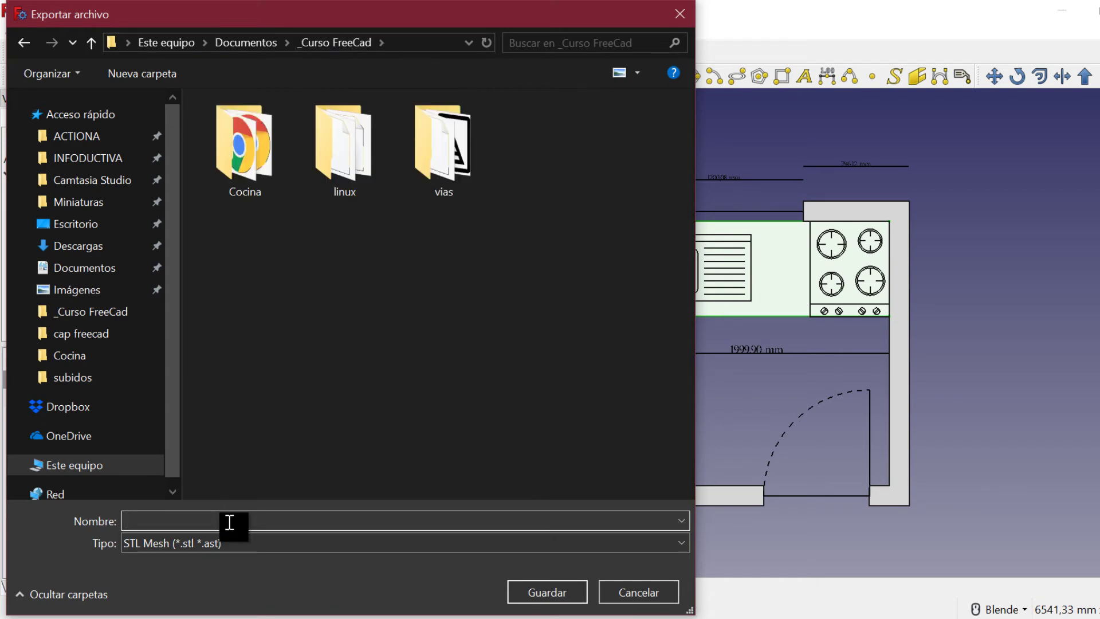
type("Enc")
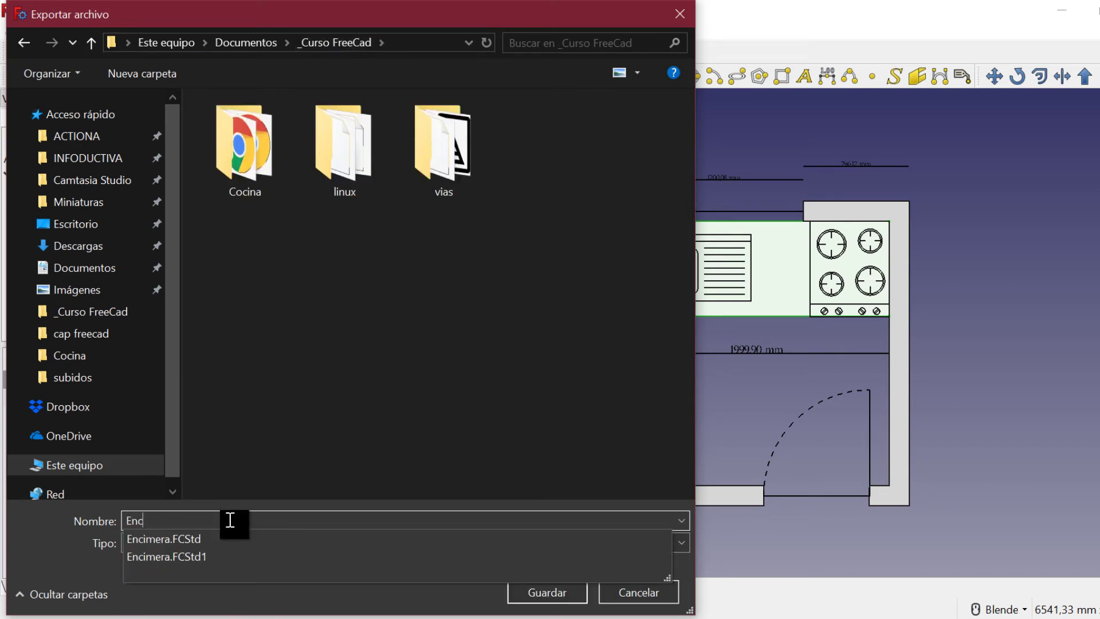
type("imera Fina")
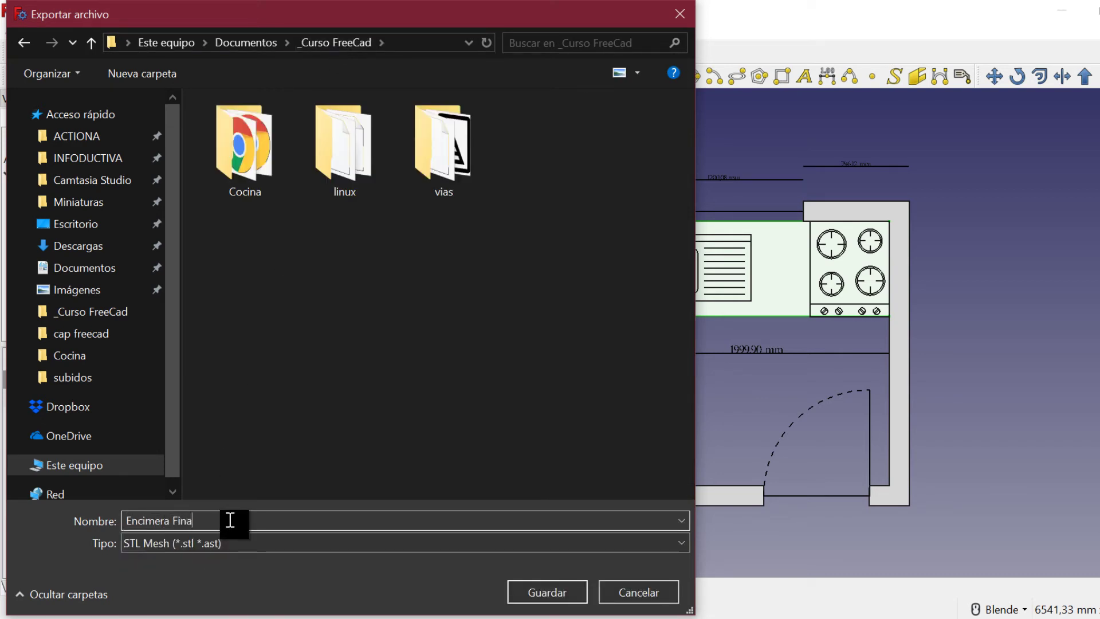
type("l")
left_click(237, 548)
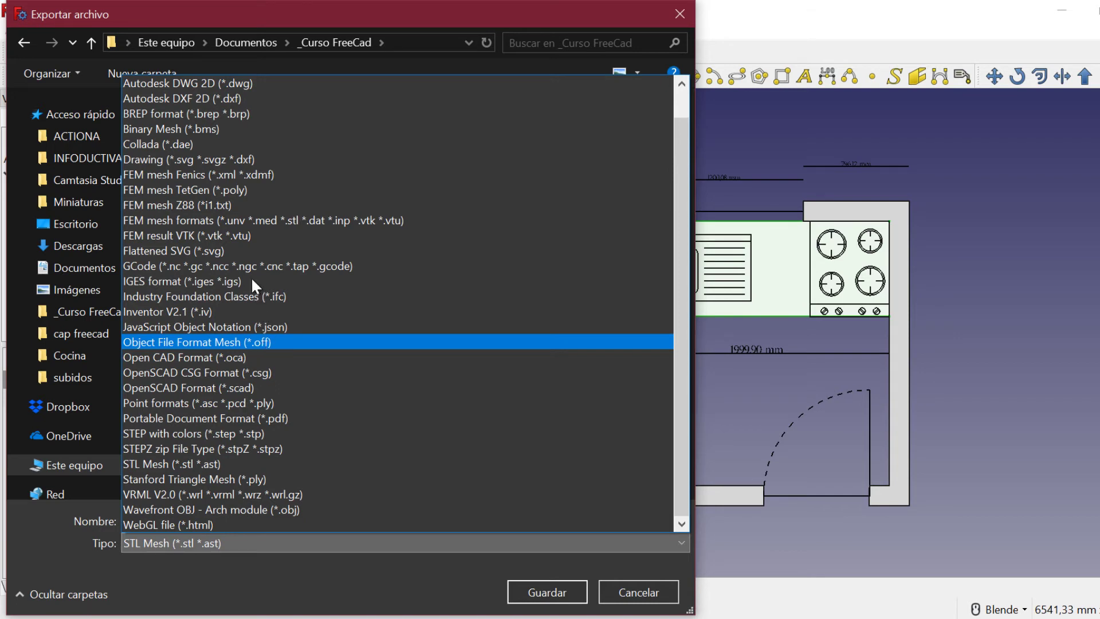
scroll(221, 123, "up", 1)
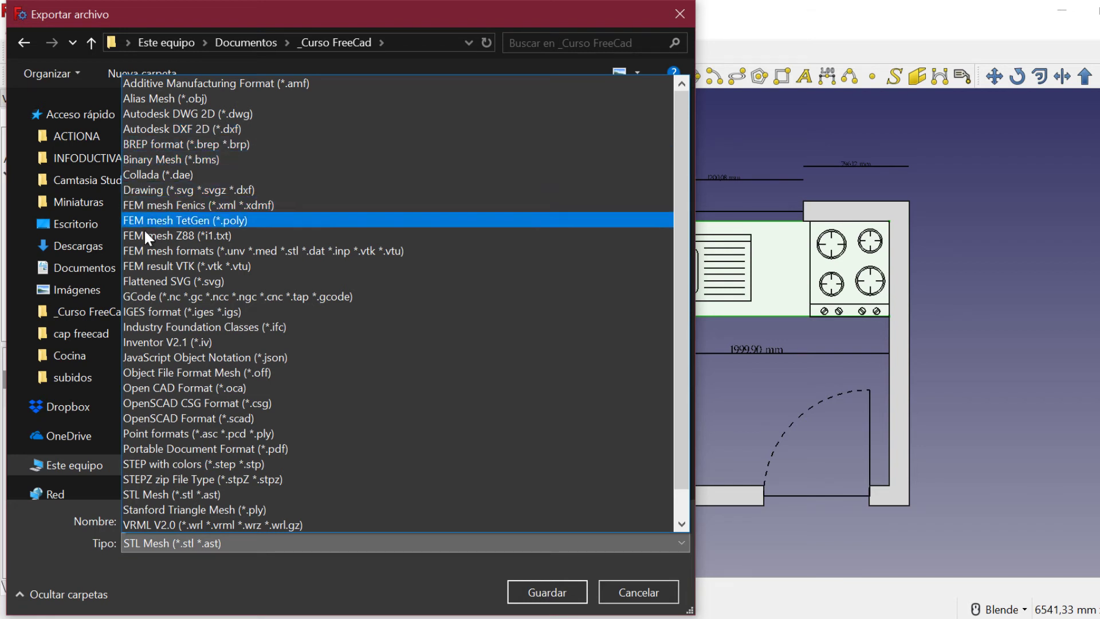
scroll(217, 458, "down", 1)
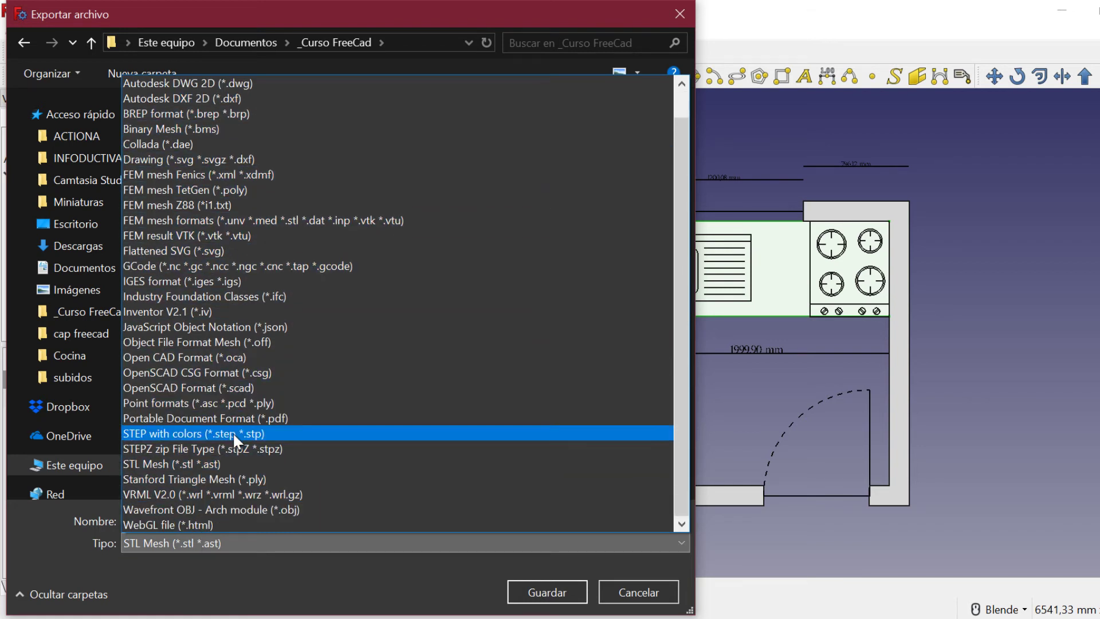
scroll(223, 413, "up", 1)
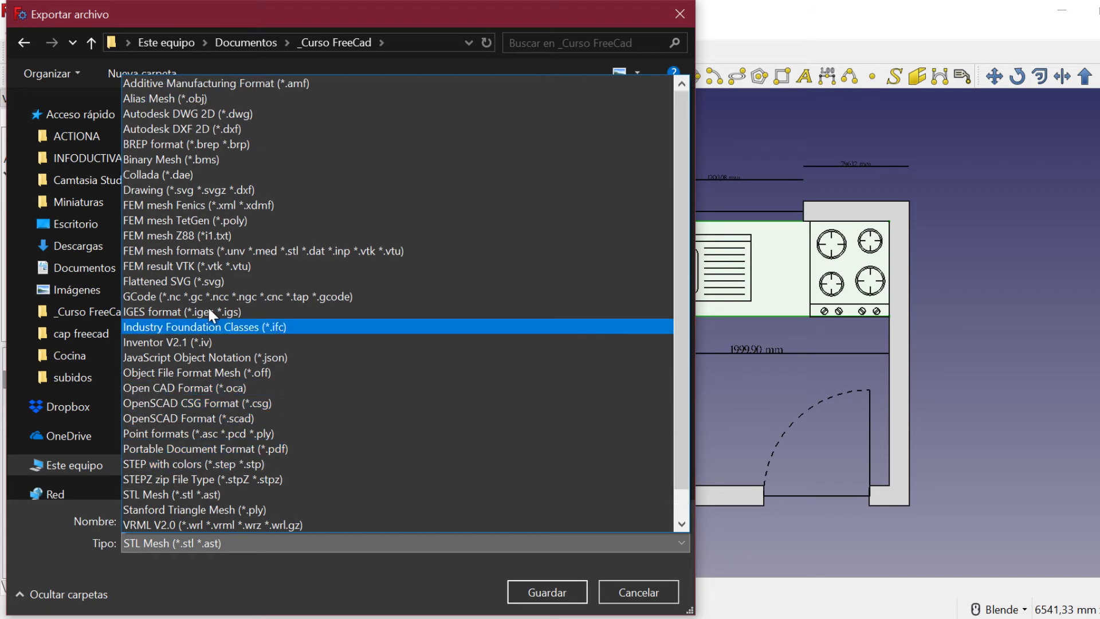
left_click(208, 130)
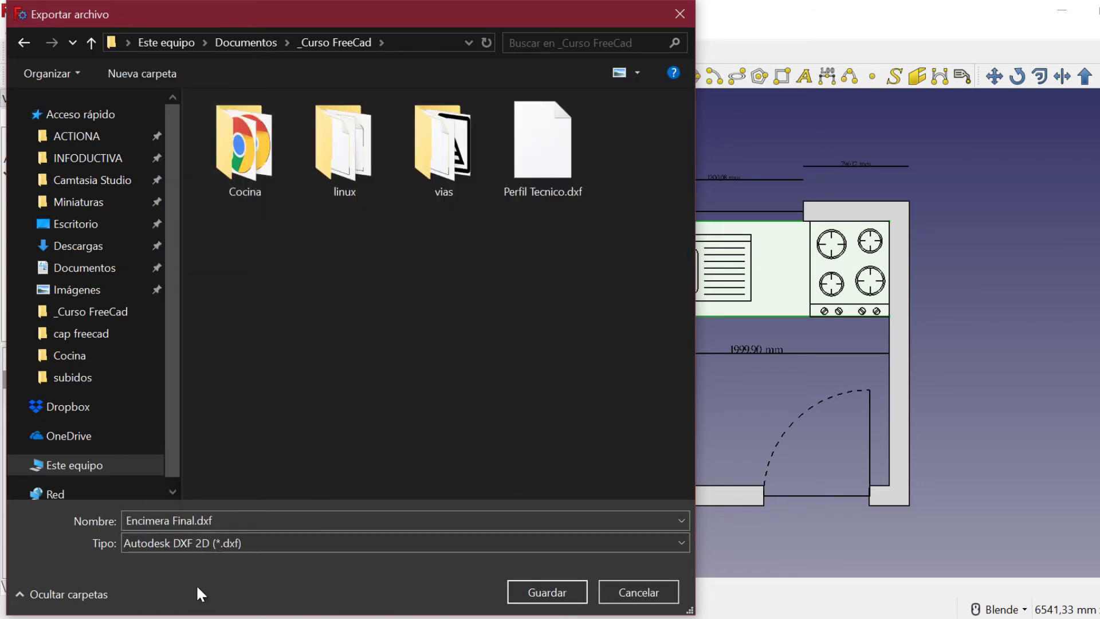
Save the DXF export, then select Fogones, Encimera and Fregadero for re-export.
left_click(547, 593)
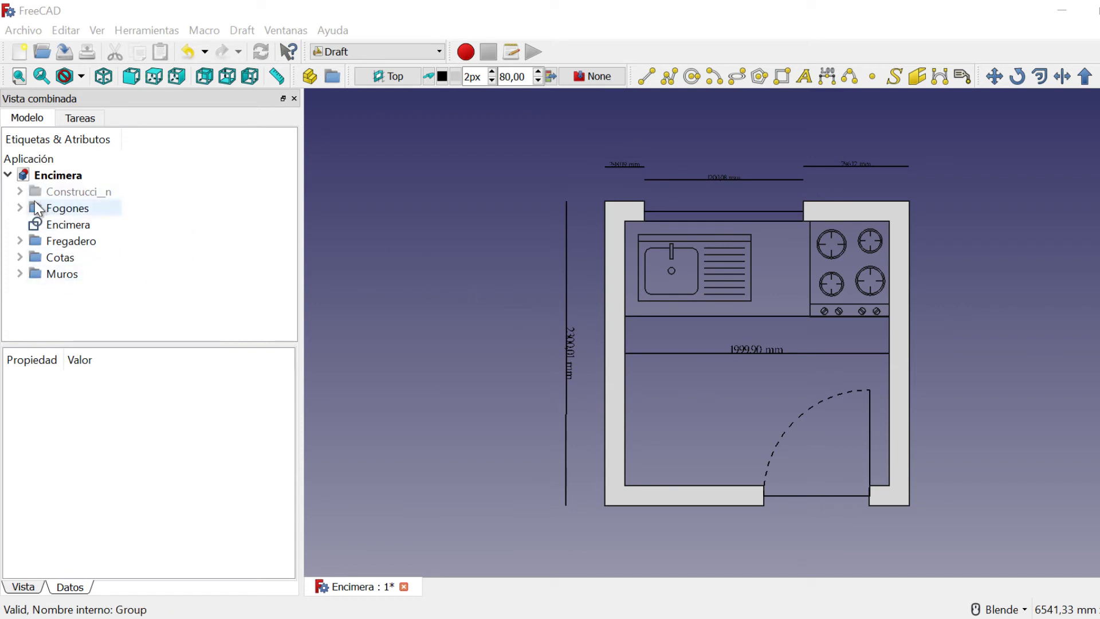
left_click(57, 209)
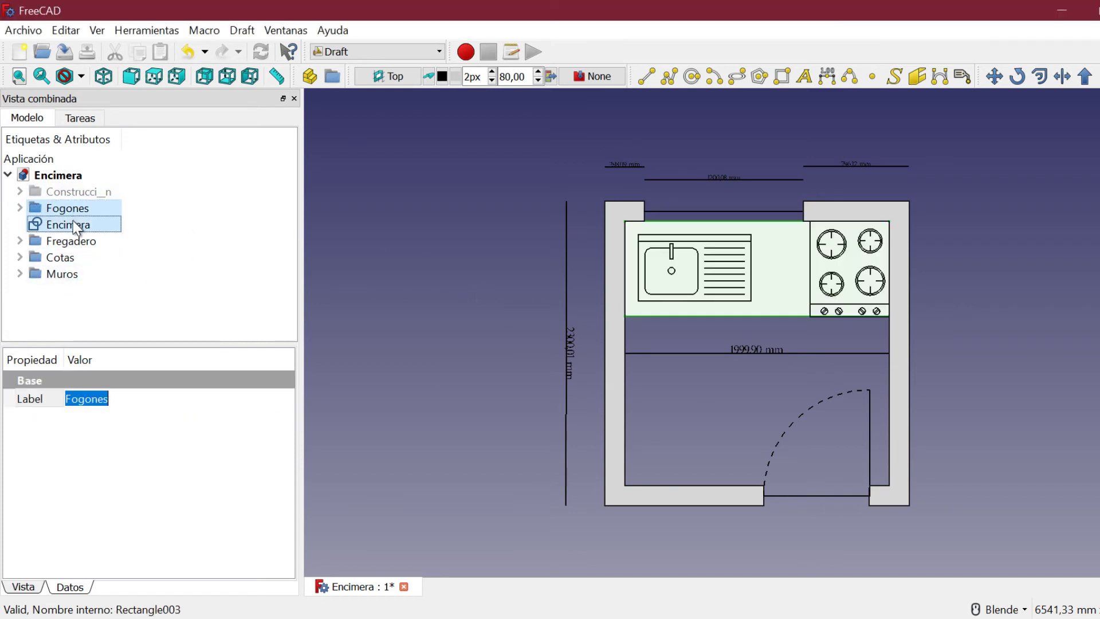
left_click(69, 241, "ctrl")
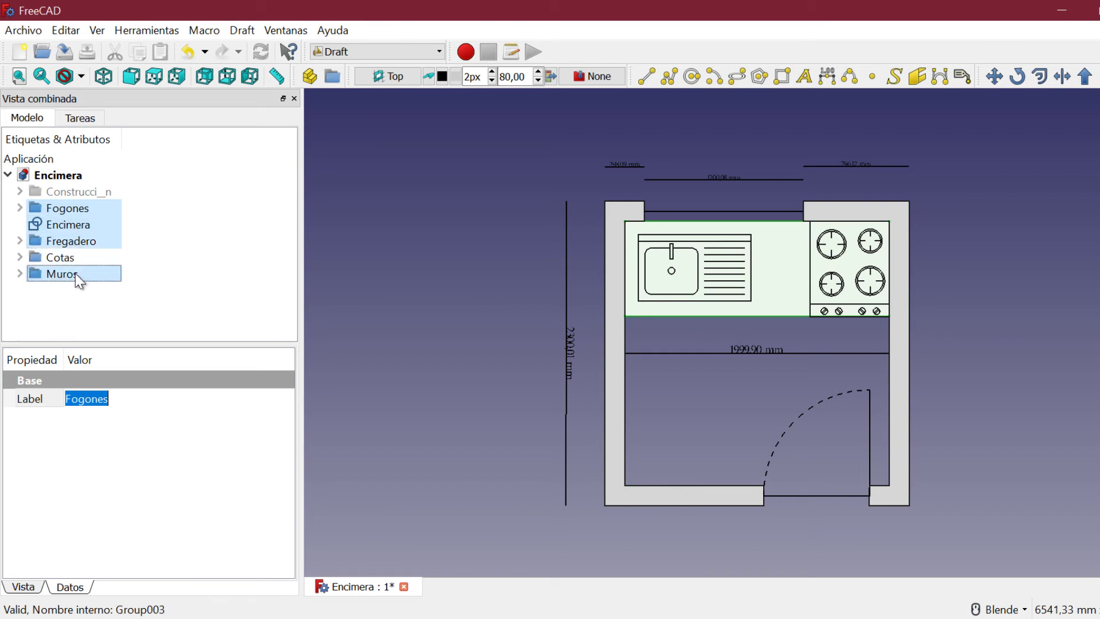
left_click(26, 29)
left_click(51, 237)
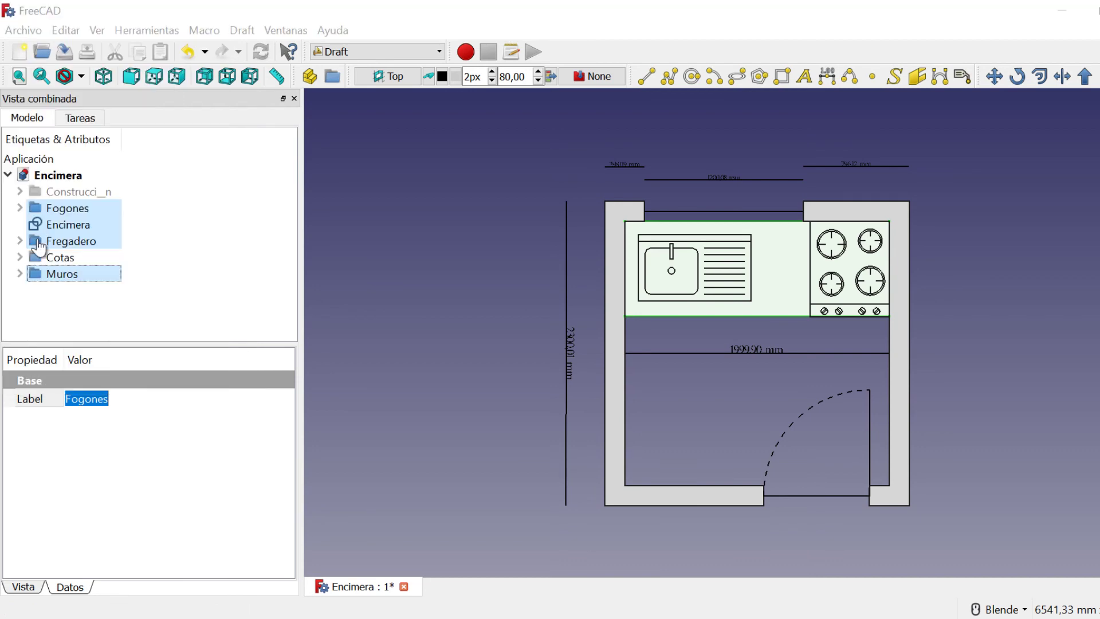
Overwrite Encimera Final.dxf, then save and close the Encimera document.
left_click(539, 151)
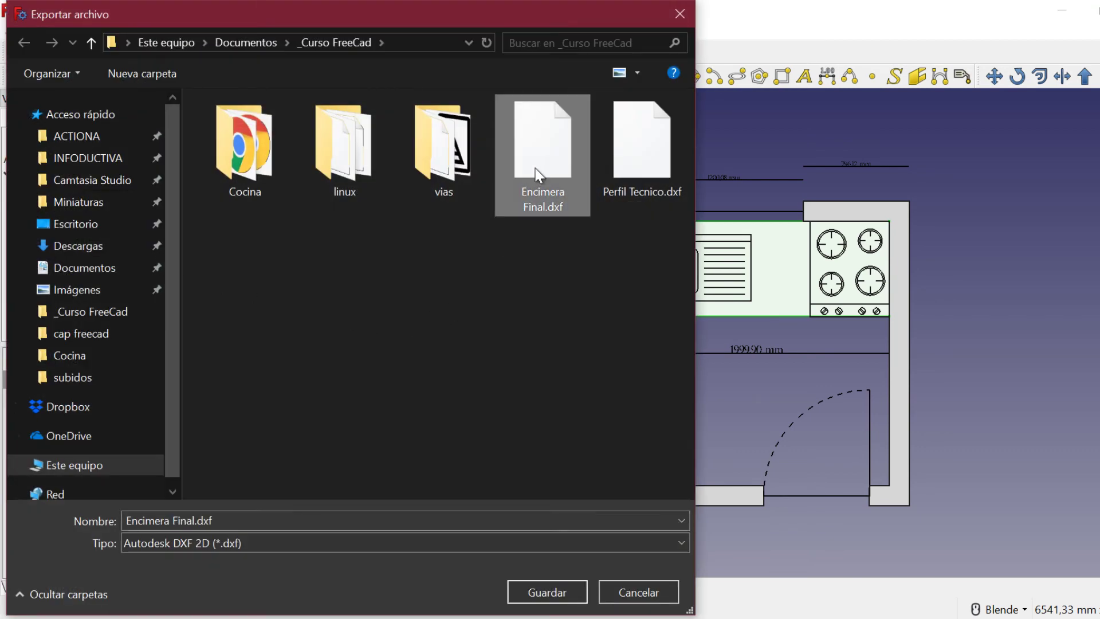
left_click(539, 590)
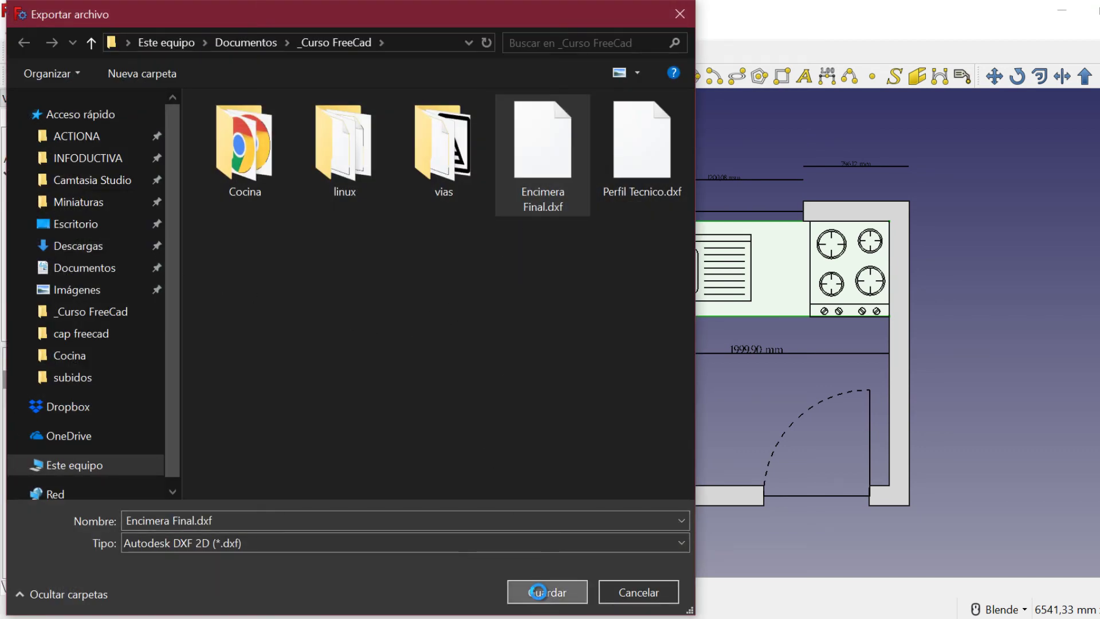
left_click(626, 321)
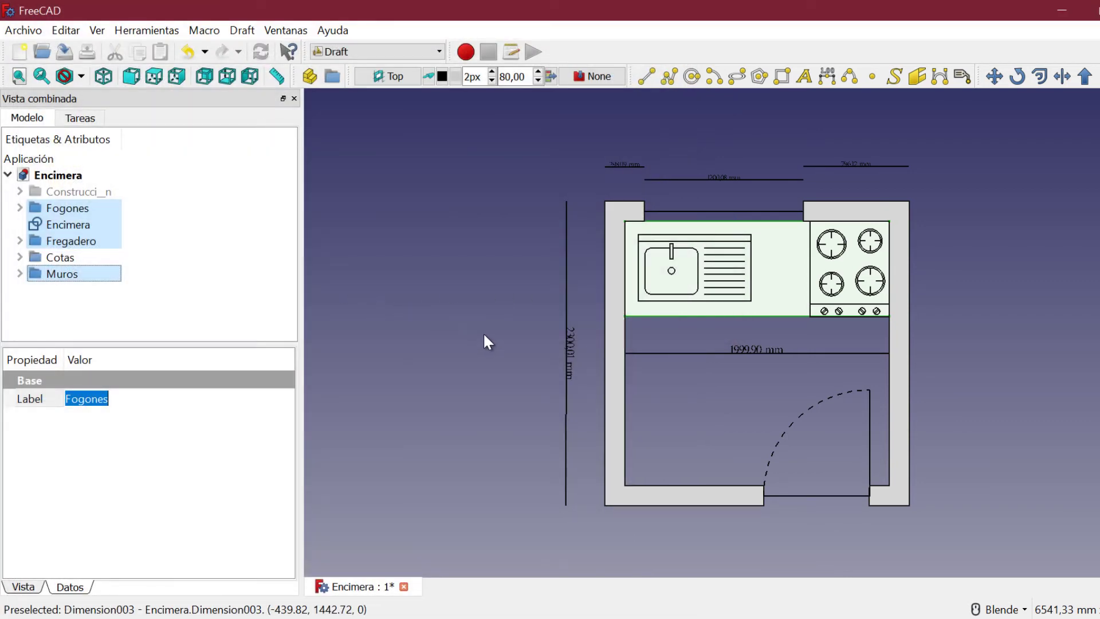
left_click(405, 586)
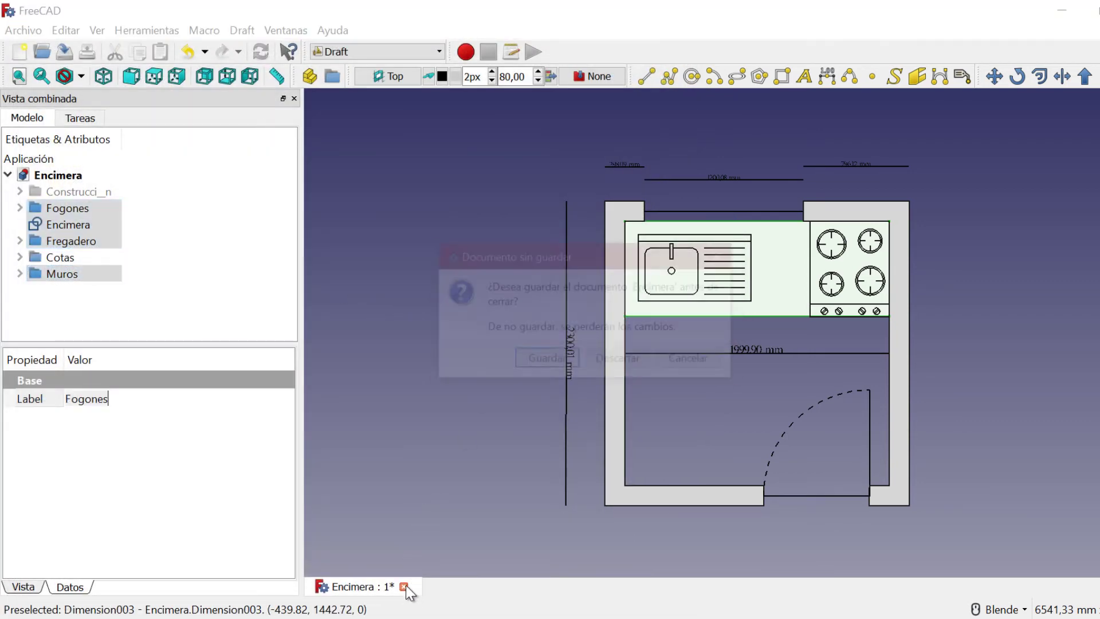
left_click(559, 361)
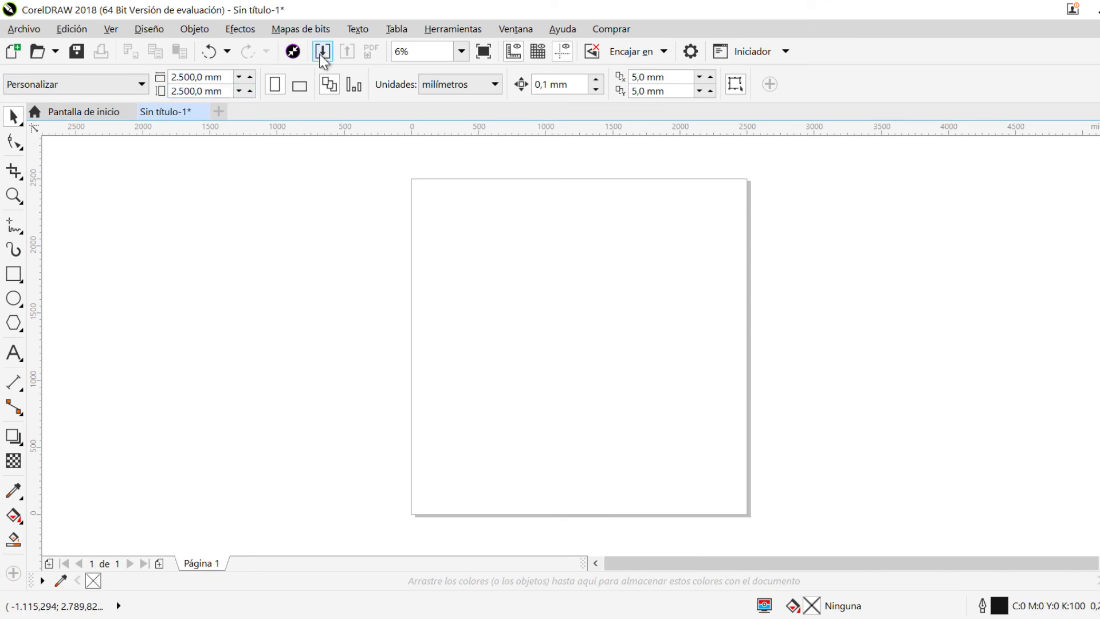
Import Encimera Final.dxf into CorelDRAW at 1:1 metric scale and place it on the page.
left_click(321, 55)
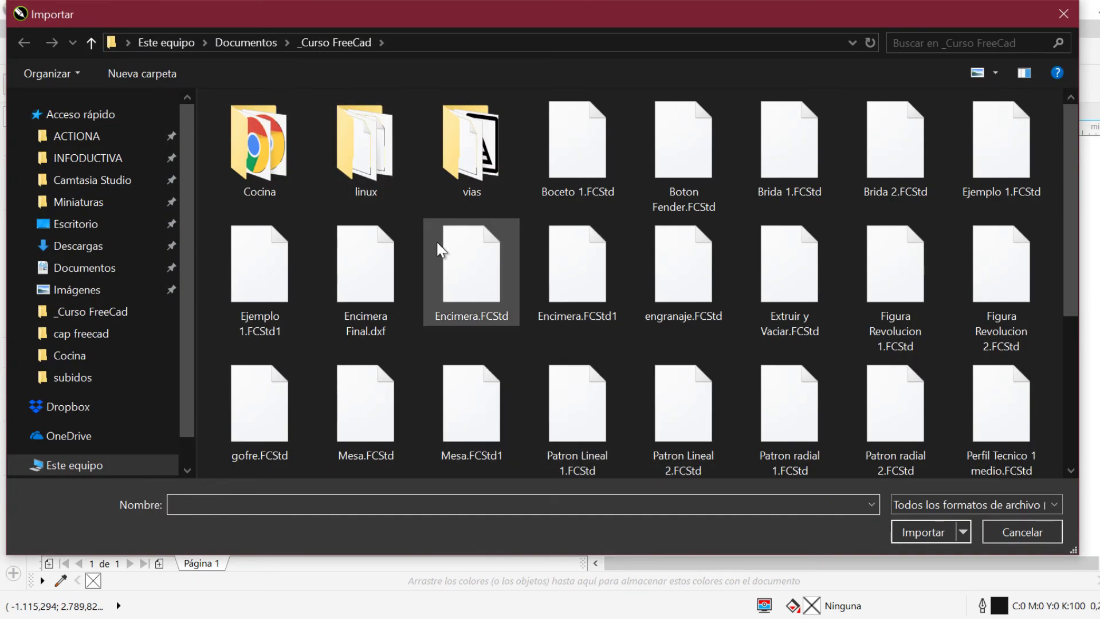
left_click(376, 259)
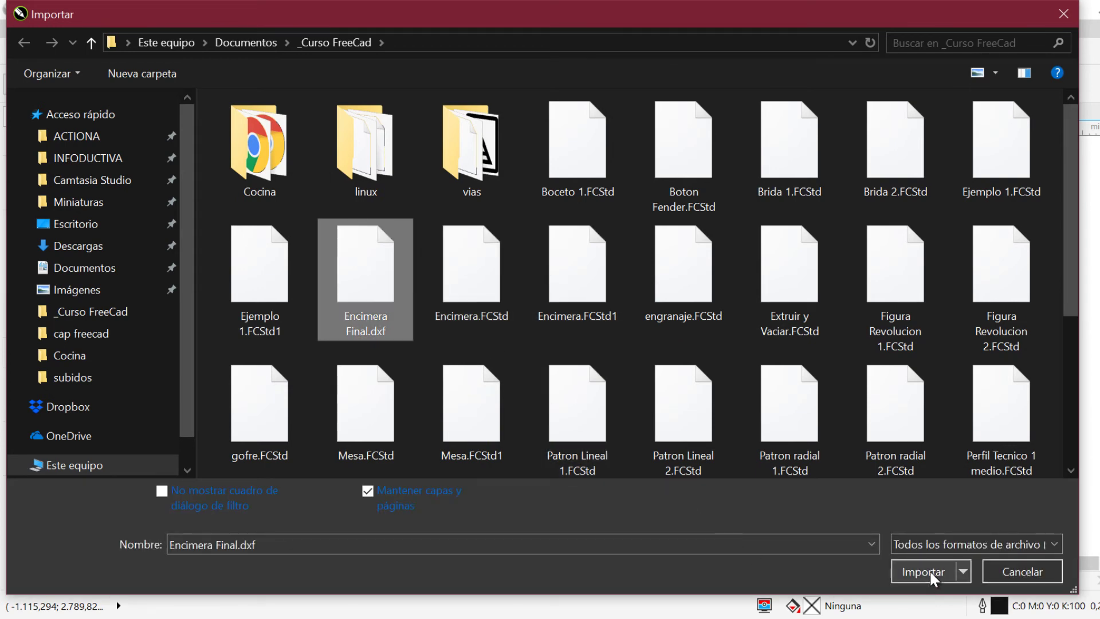
left_click(930, 569)
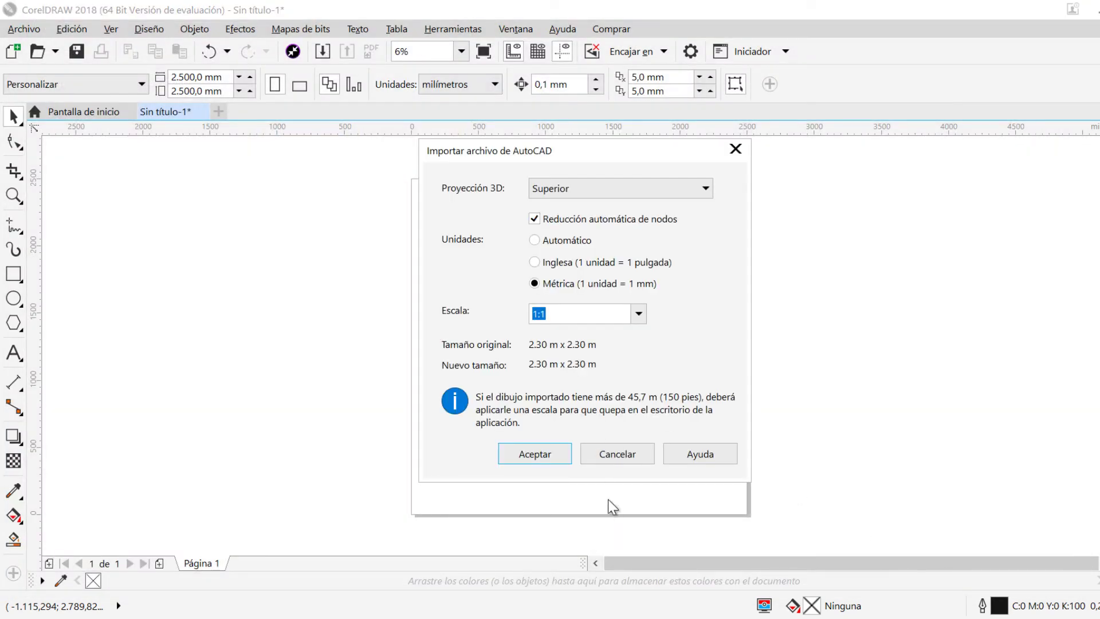
left_click(533, 453)
left_click(419, 189)
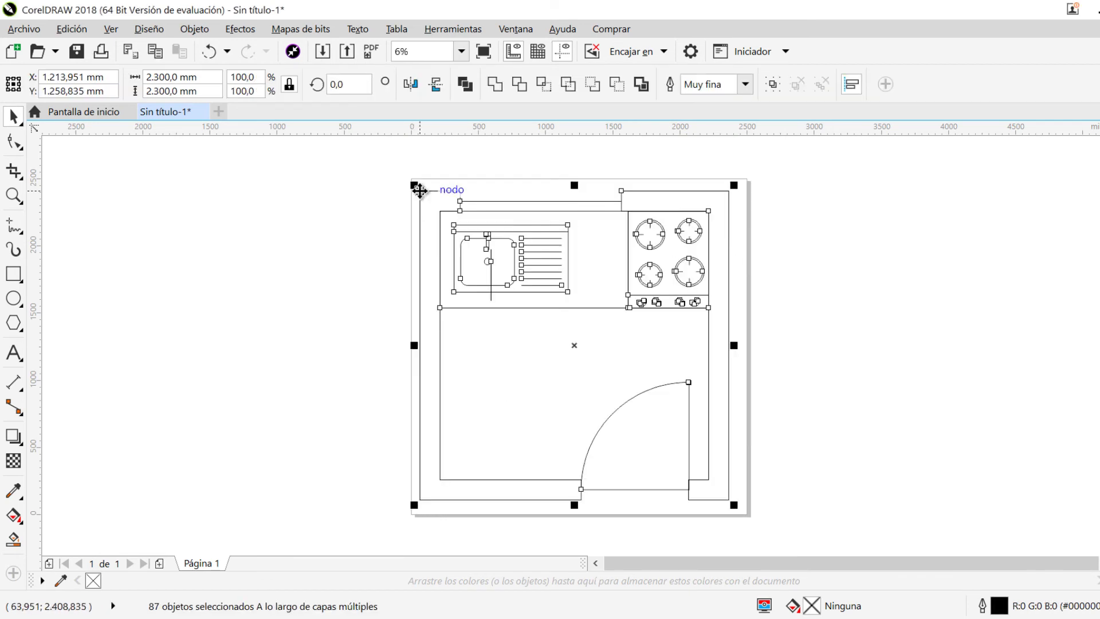
Select the whole imported floor plan and delete it.
left_click(165, 280)
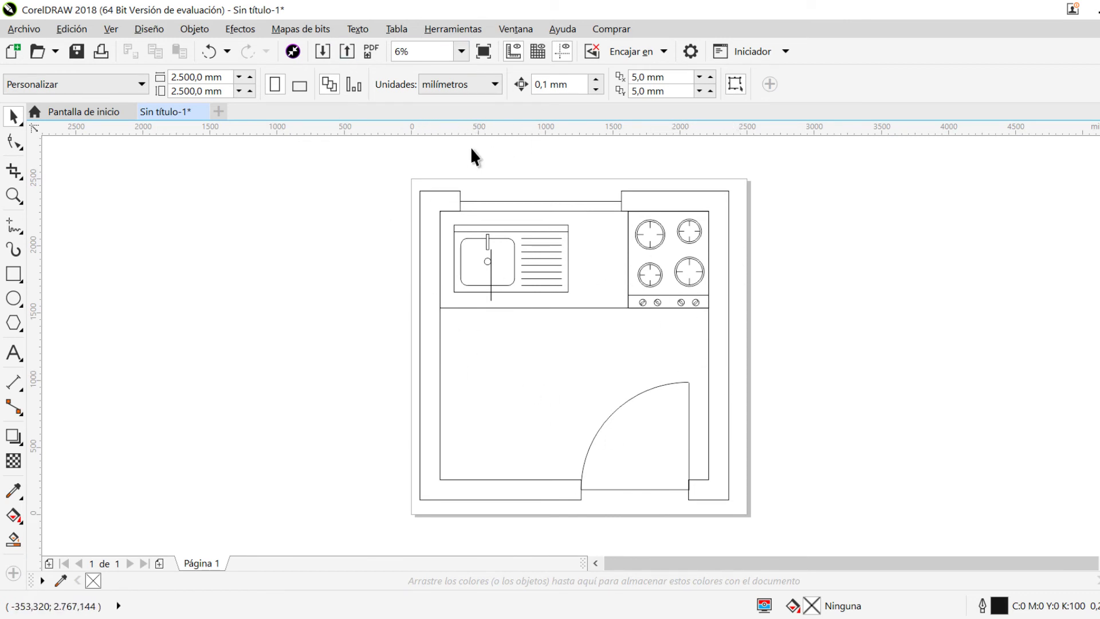
left_click_drag(401, 148, 793, 491)
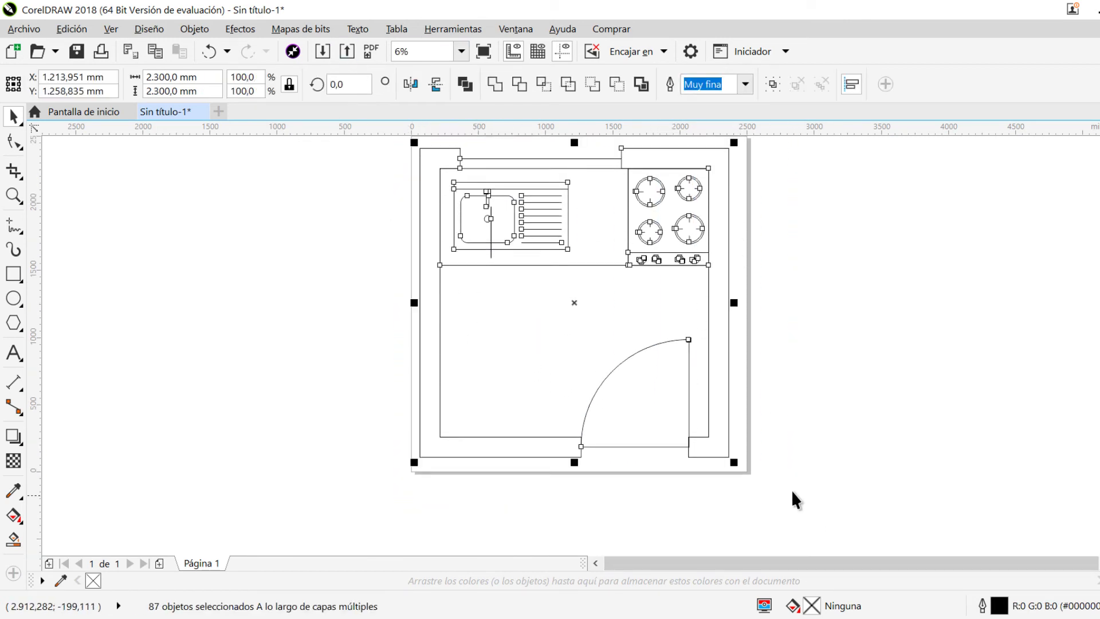
key("Delete")
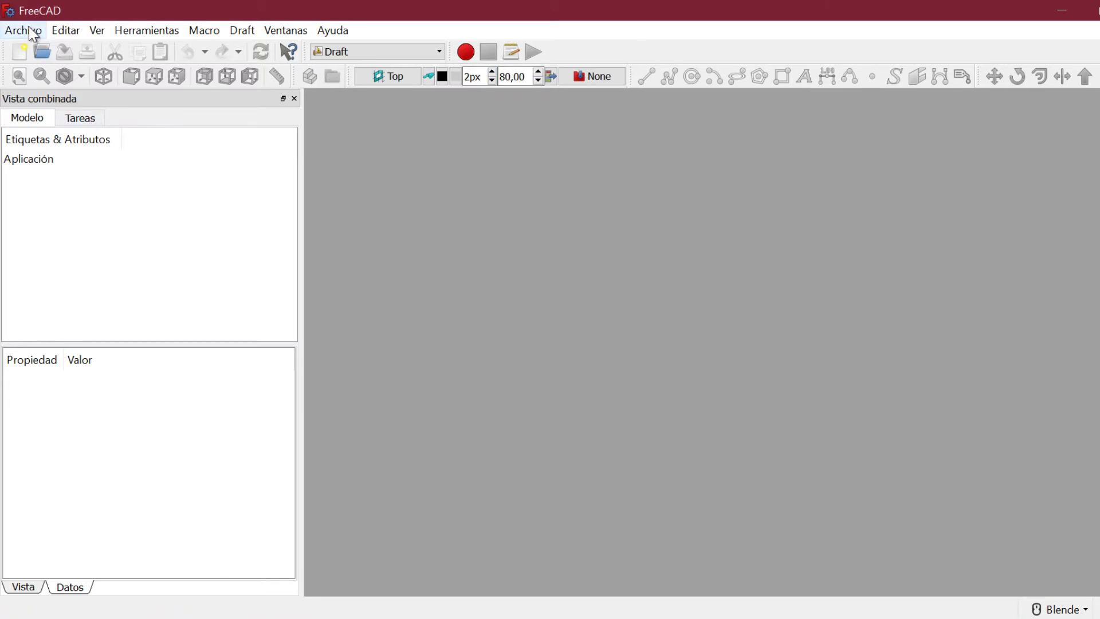
Enable automatic DXF library download in Import/Export preferences, reviewing the DWG settings too.
left_click(66, 29)
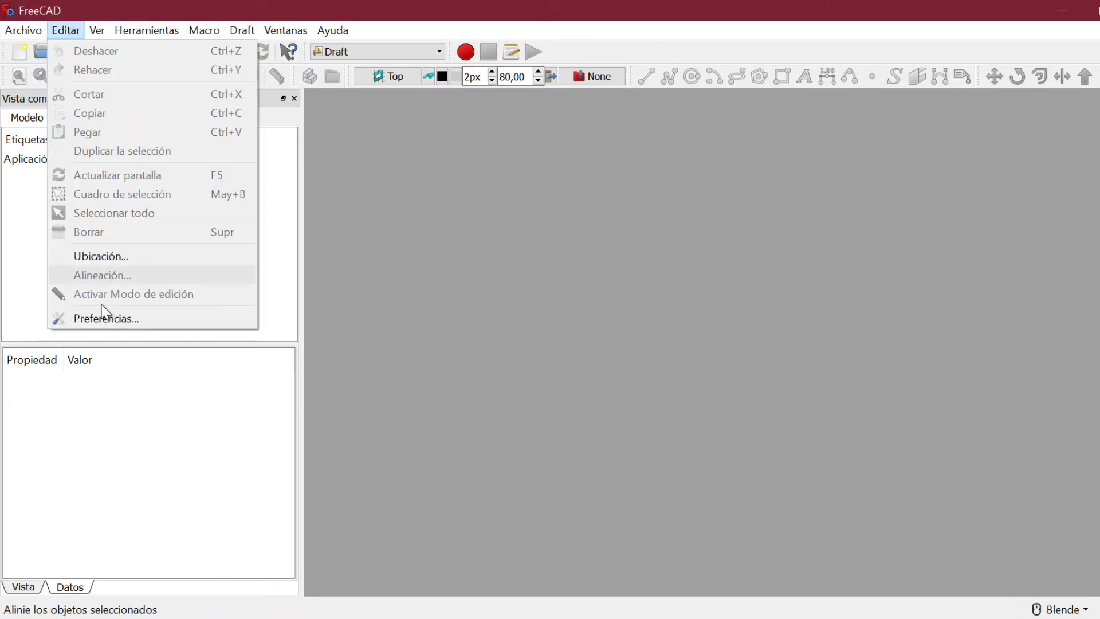
left_click(112, 319)
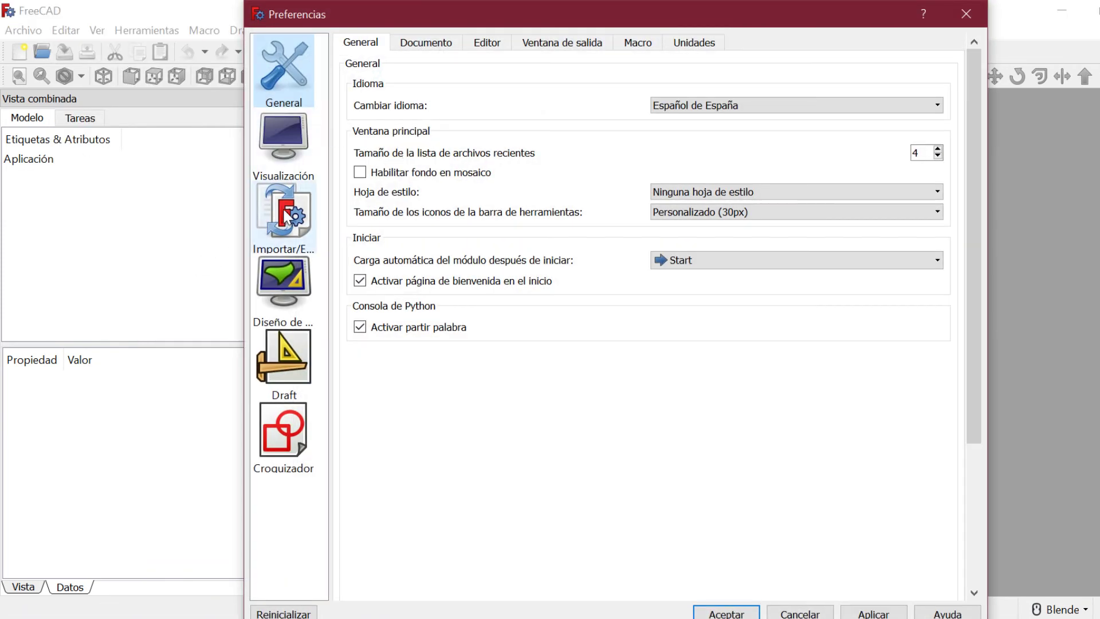
left_click(285, 218)
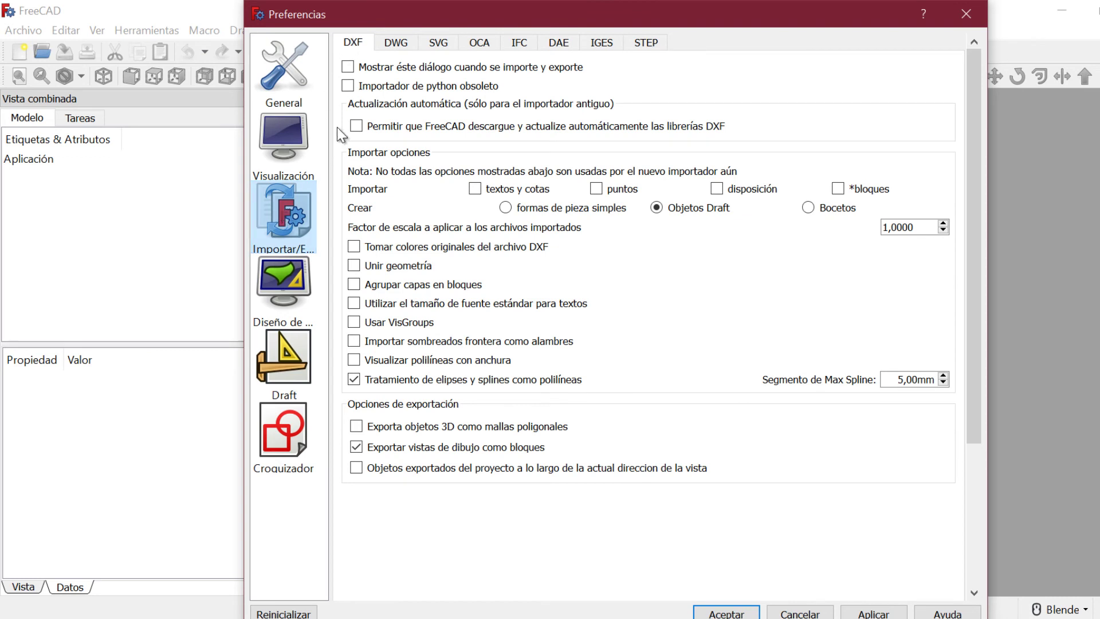
left_click(356, 126)
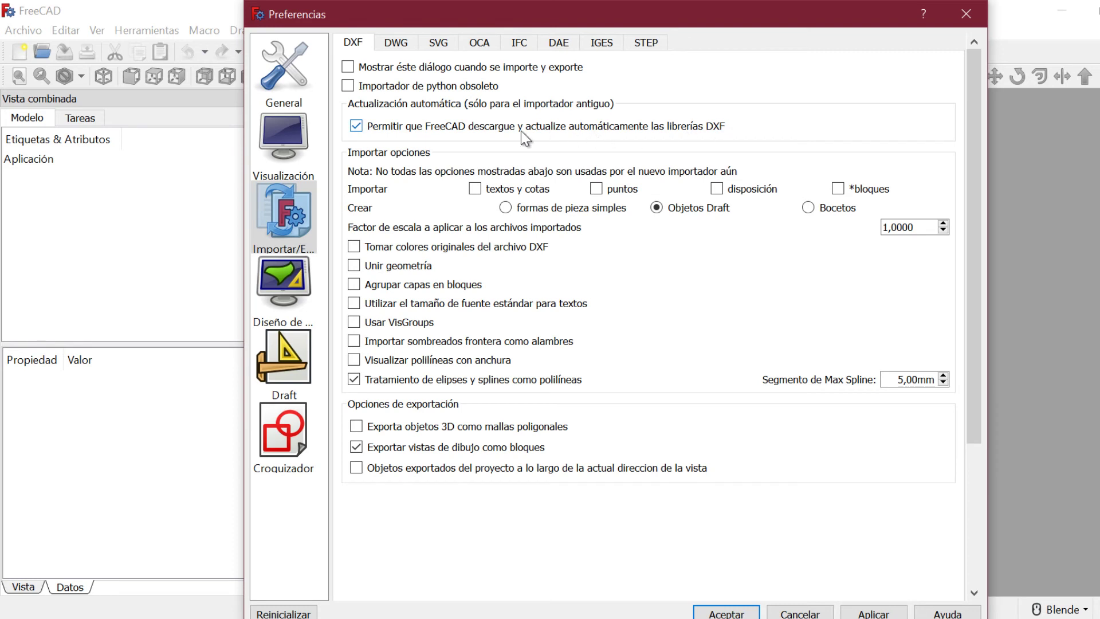
left_click(391, 43)
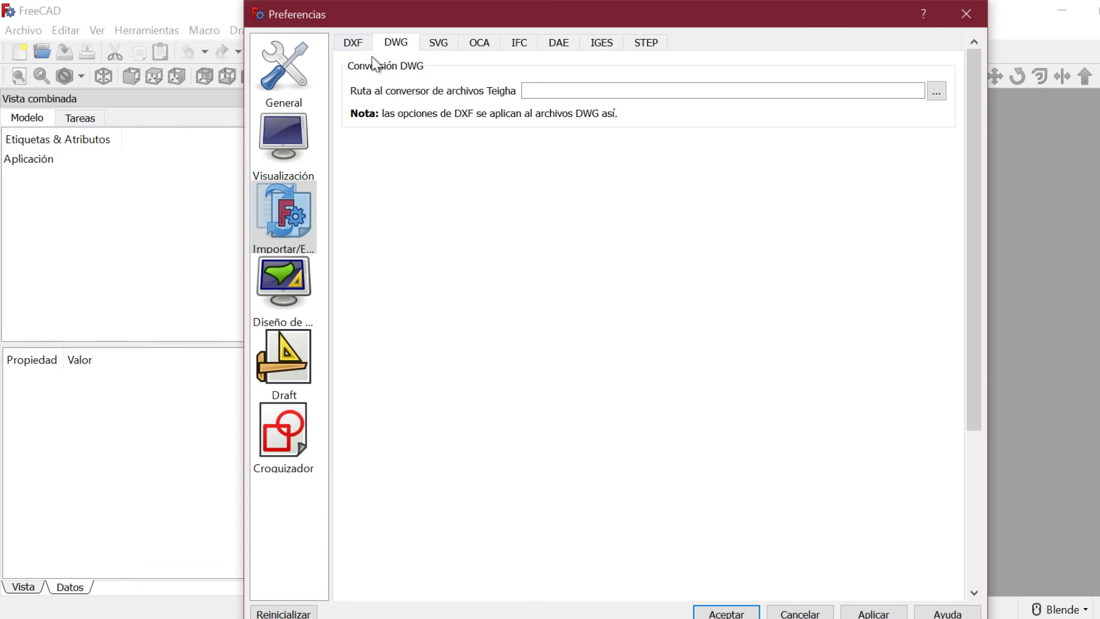
left_click(354, 44)
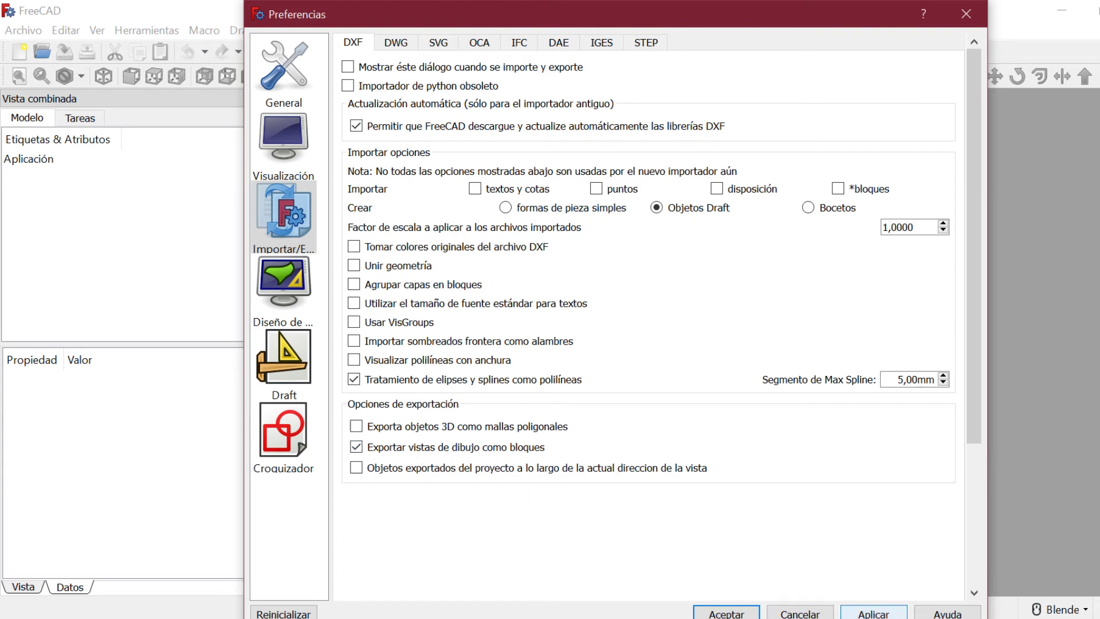
left_click(713, 612)
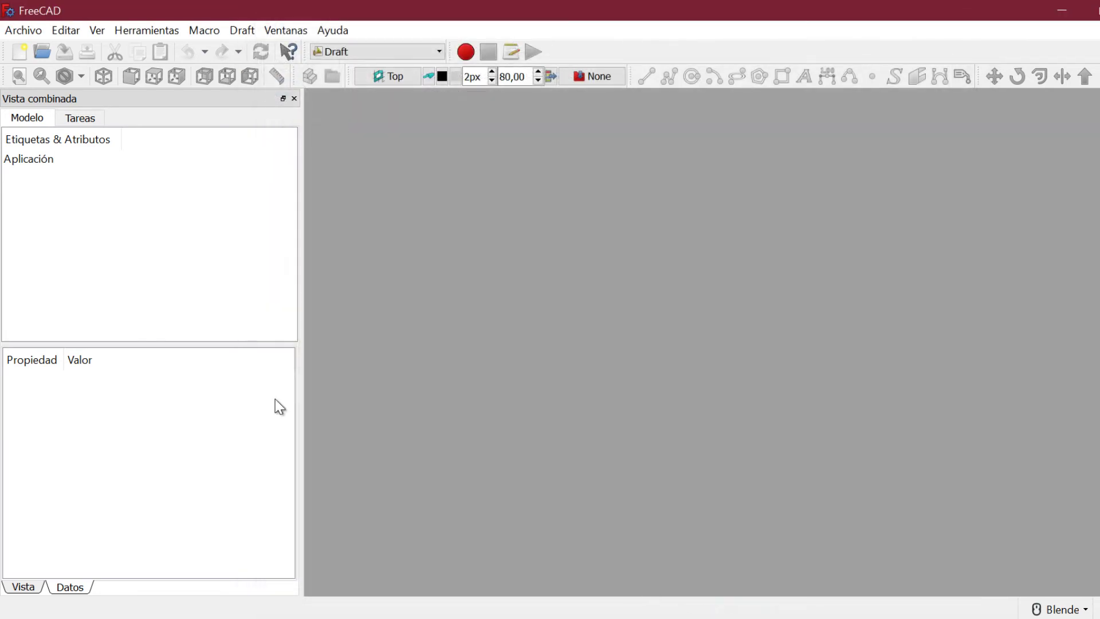
Create a new document and import Encimera Final.dxf into it as separate Shape objects.
left_click(19, 52)
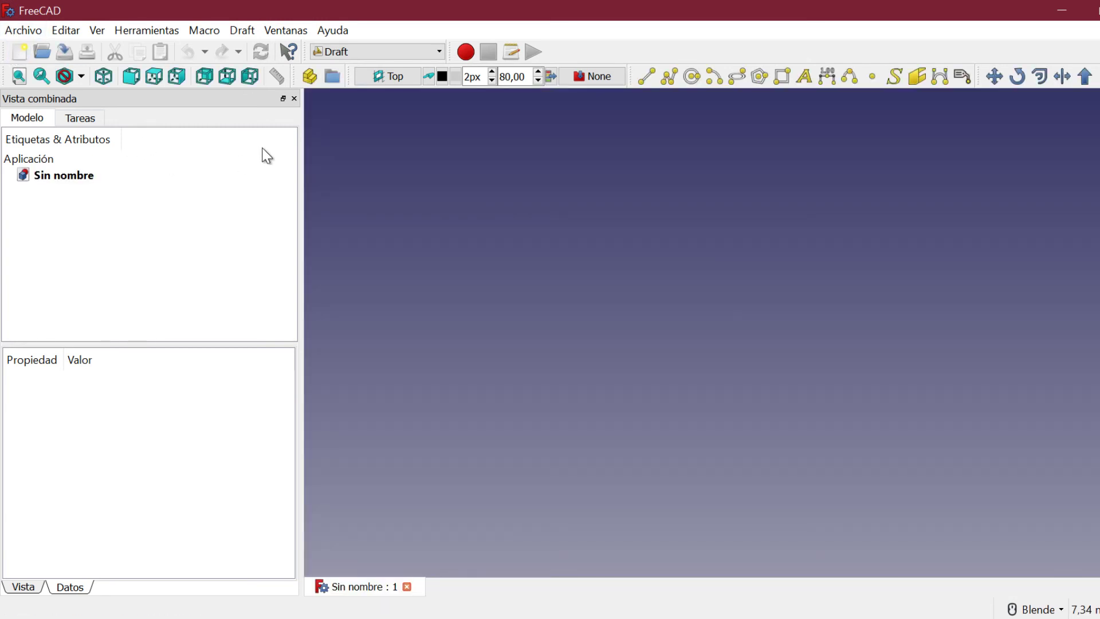
left_click(14, 33)
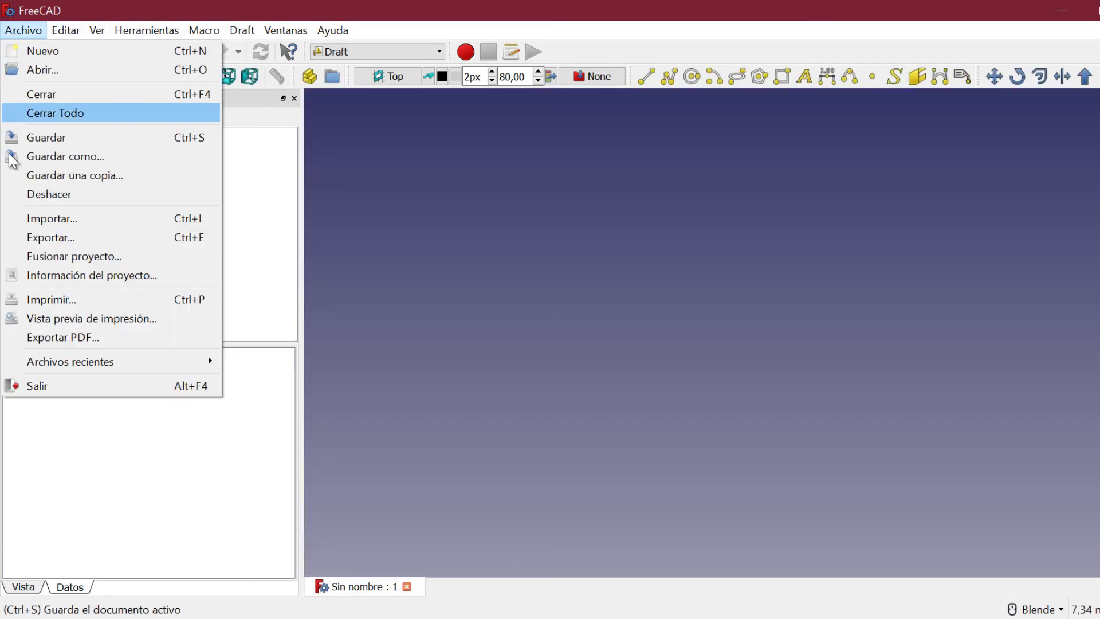
left_click(44, 222)
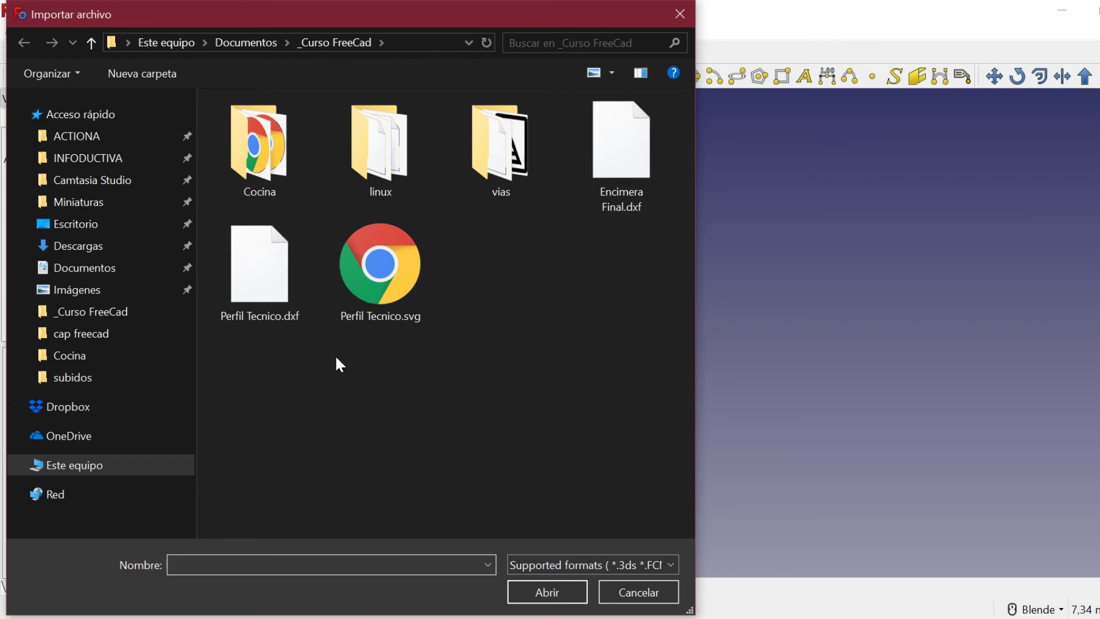
left_click(630, 189)
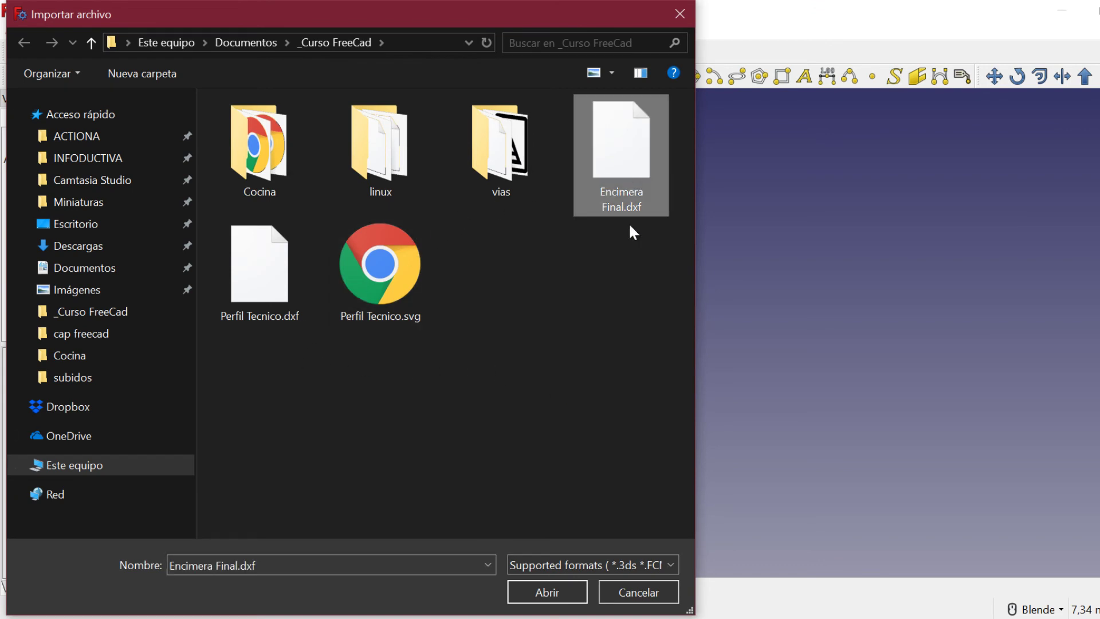
left_click(537, 587)
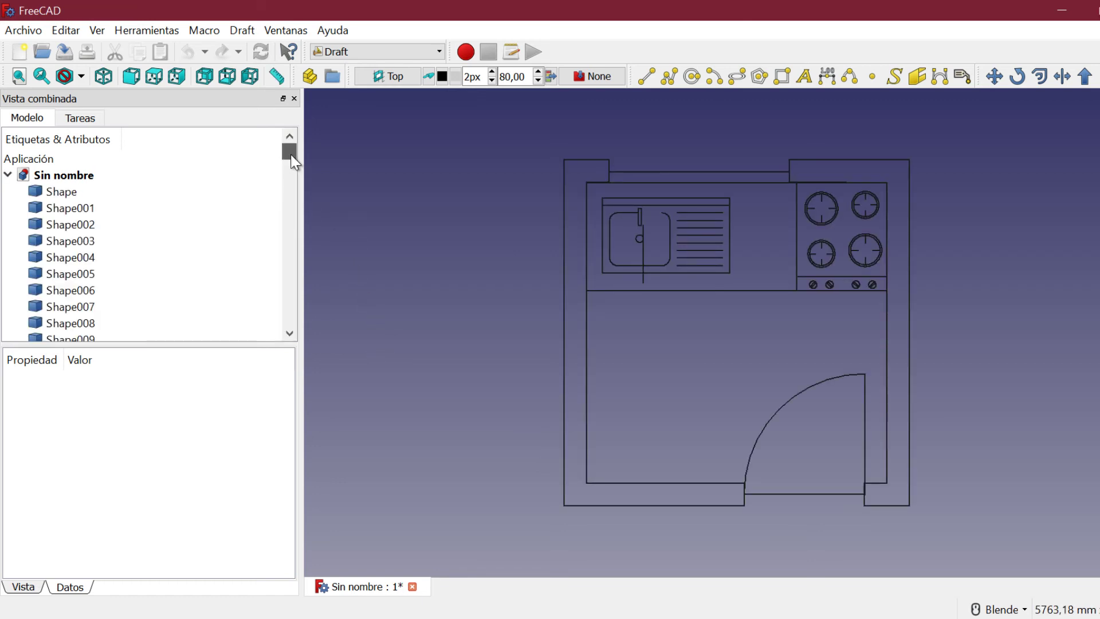
mouse_move(290, 153)
left_mouse_down()
mouse_move(309, 256)
mouse_move(303, 331)
left_mouse_up()
Select Shape4058 and step upward through the imported shapes in the tree.
left_click(74, 323)
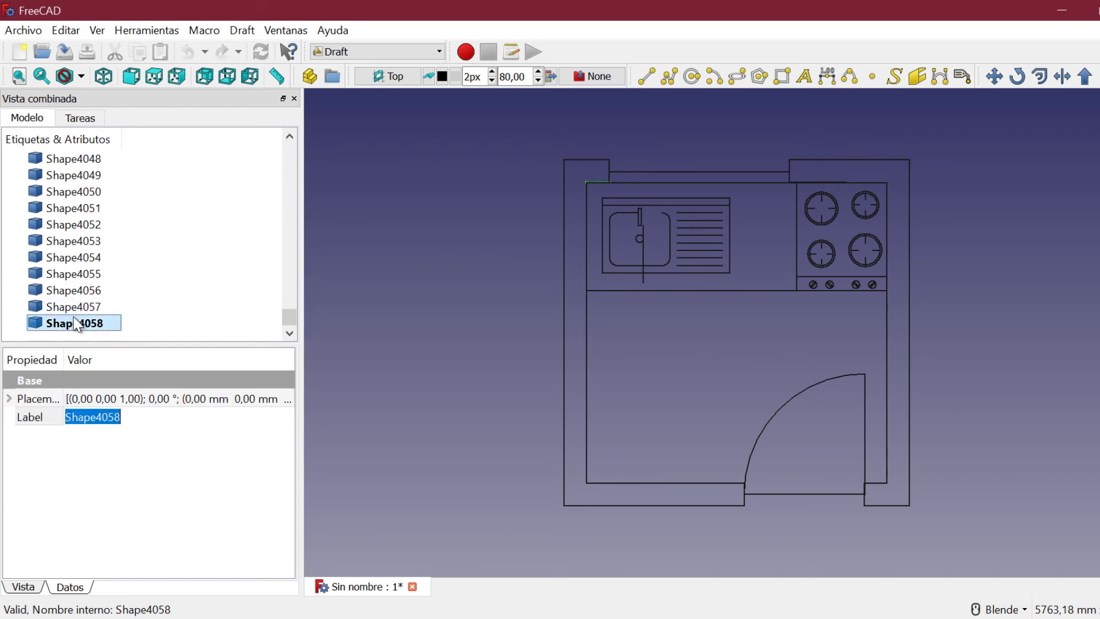
key("Up")
key("Up")
key("Up")
key("Up")
key("Up")
key("Up")
key("Up")
key("Up")
key("Up")
key("Up")
key("Up")
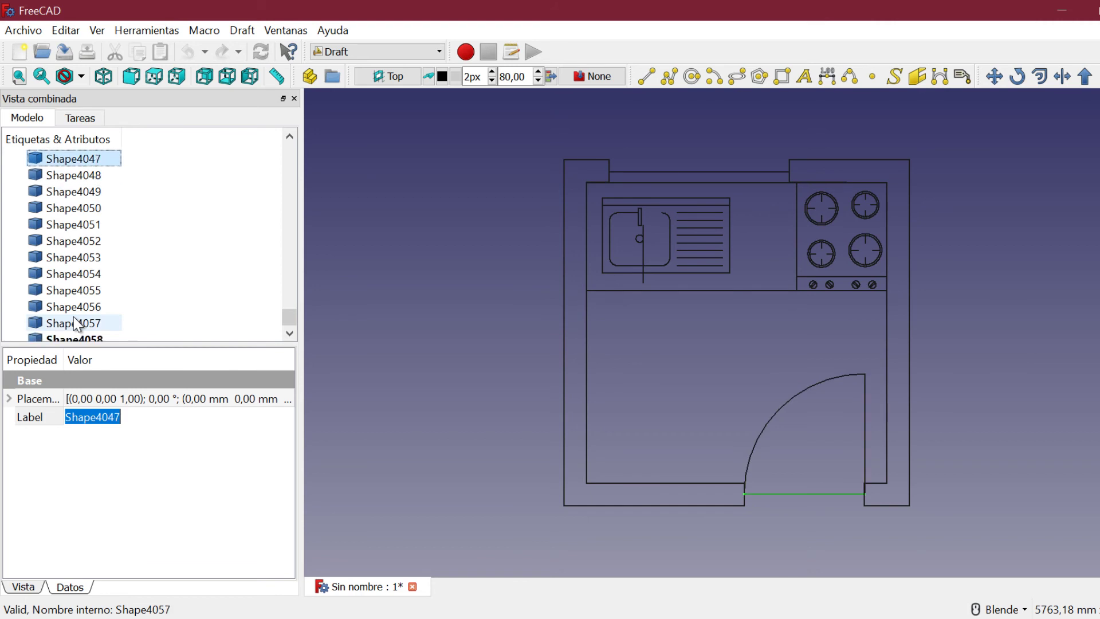
key("Up")
key("Up")
key("Up")
key("Up")
key("Up")
key("Up")
key("Up")
key("Up")
key("Up")
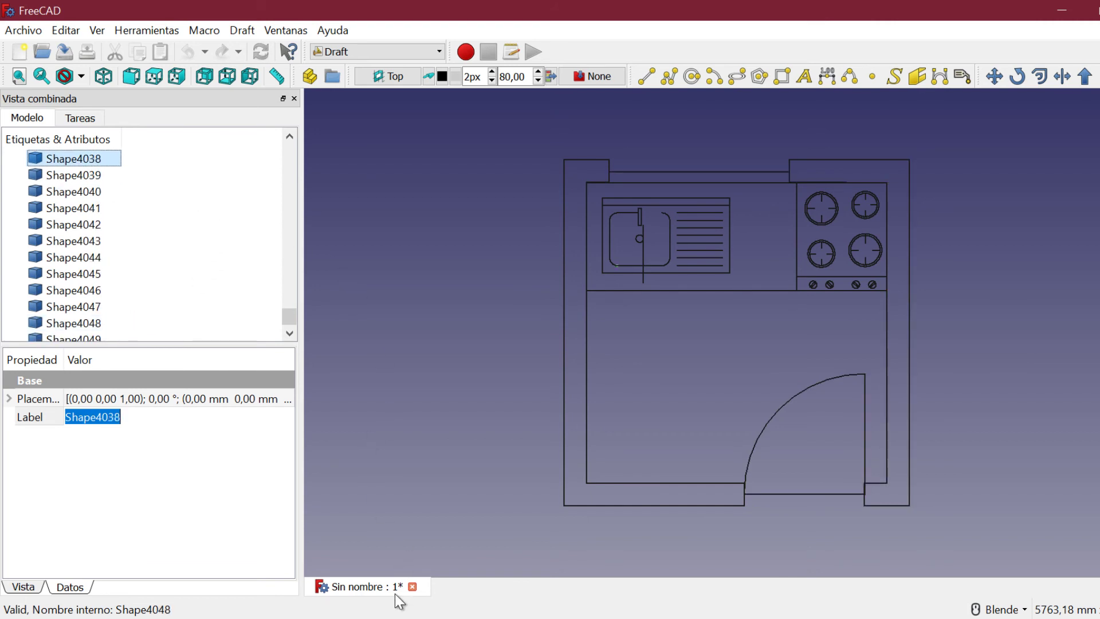
Close the untitled imported document, discarding its unsaved changes.
left_click(412, 586)
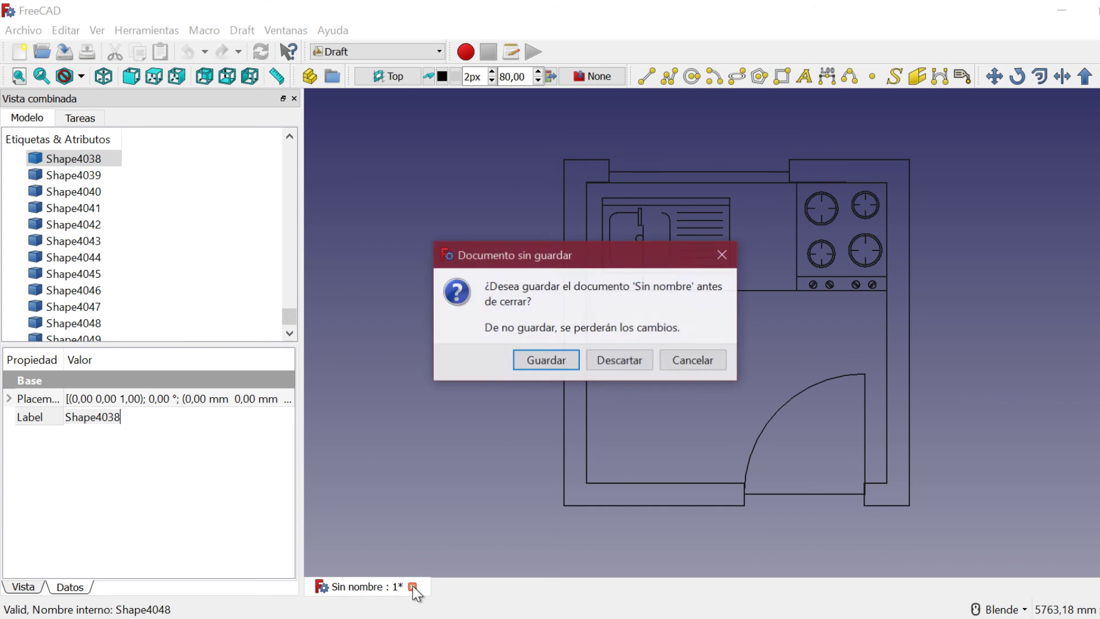
left_click(634, 360)
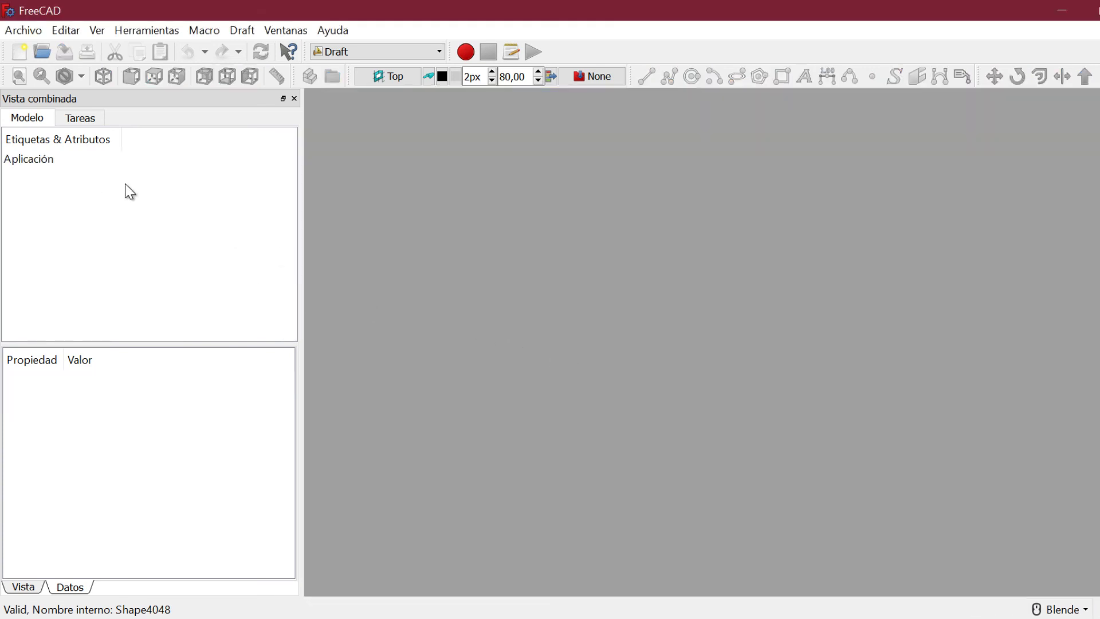
left_click(41, 51)
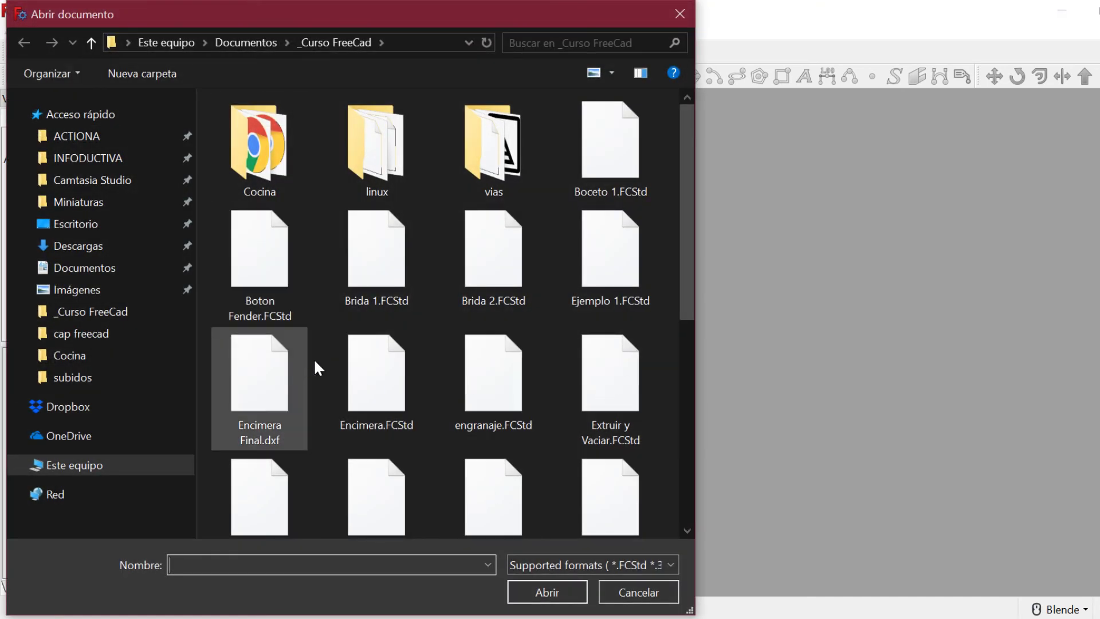
Open Encimera.FCStd and undo its most recent change.
double_click(350, 364)
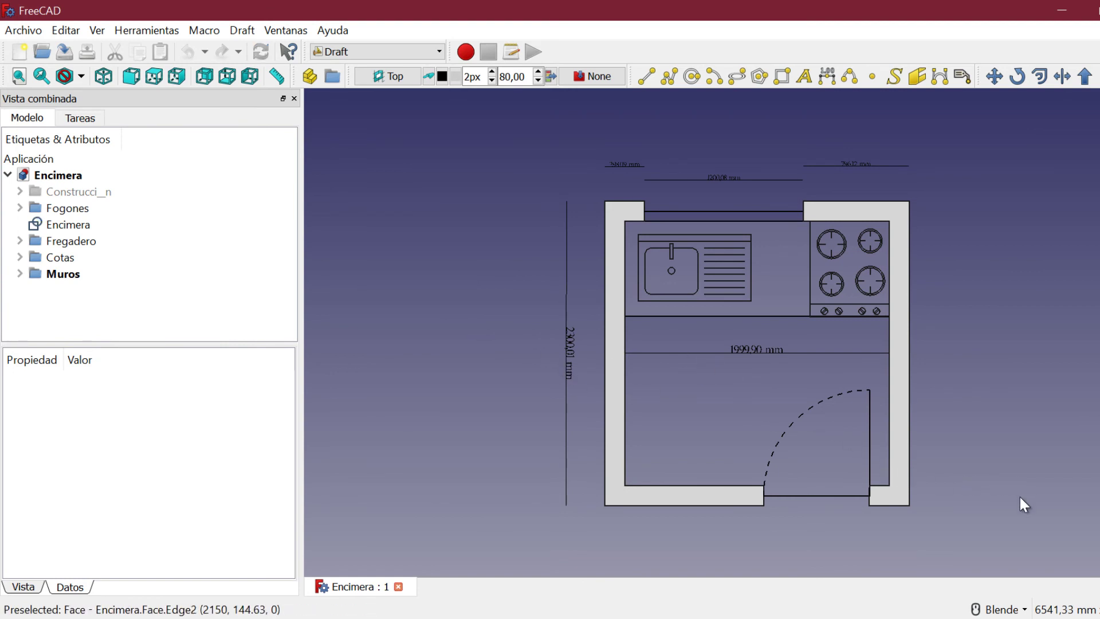
scroll(1020, 497, "up", 2)
key("ctrl+z")
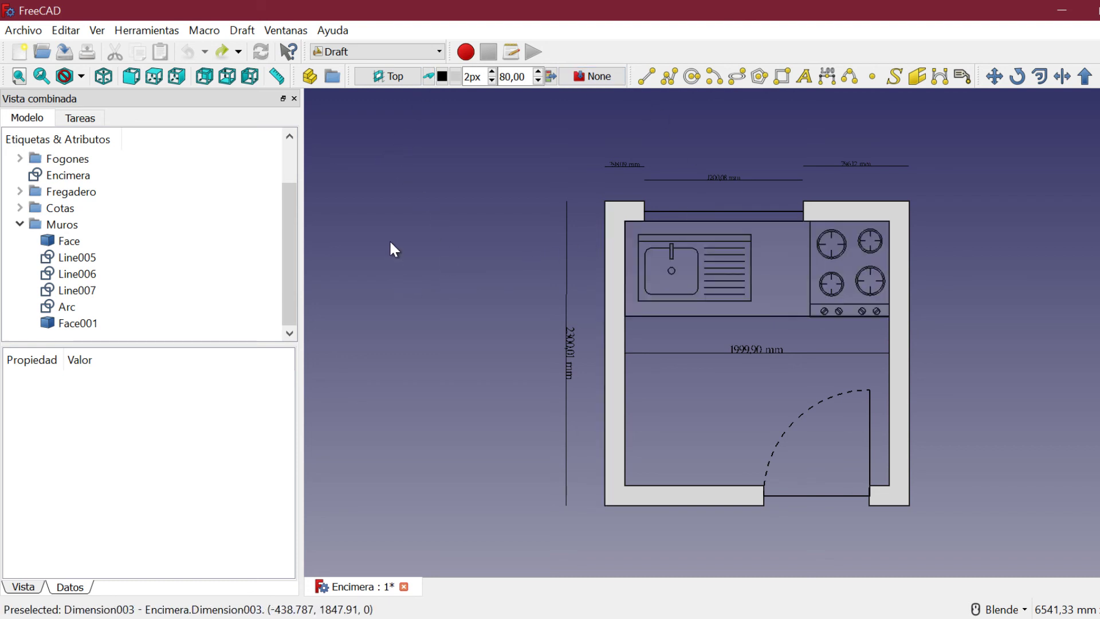
Switch to the Part workbench and show the plan in isometric view.
left_click(438, 52)
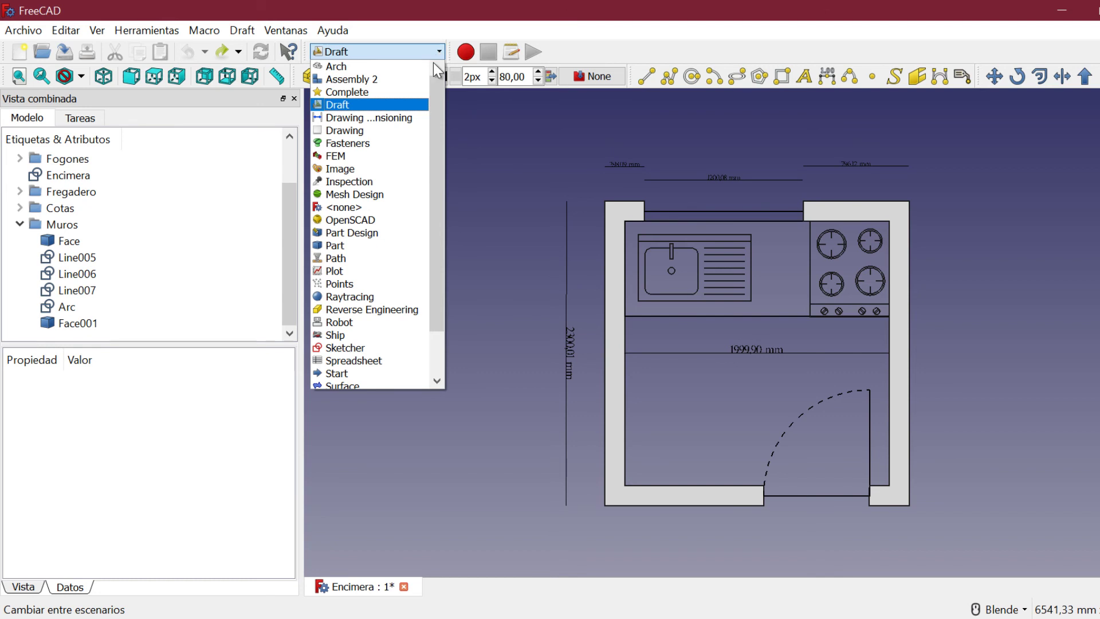
left_click(356, 245)
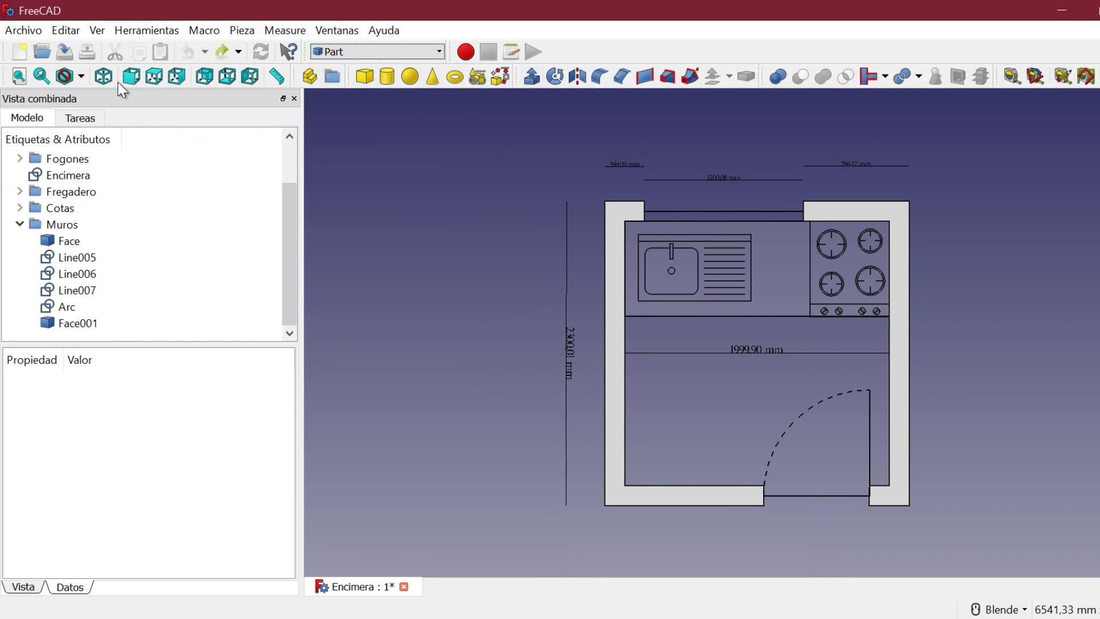
left_click(104, 77)
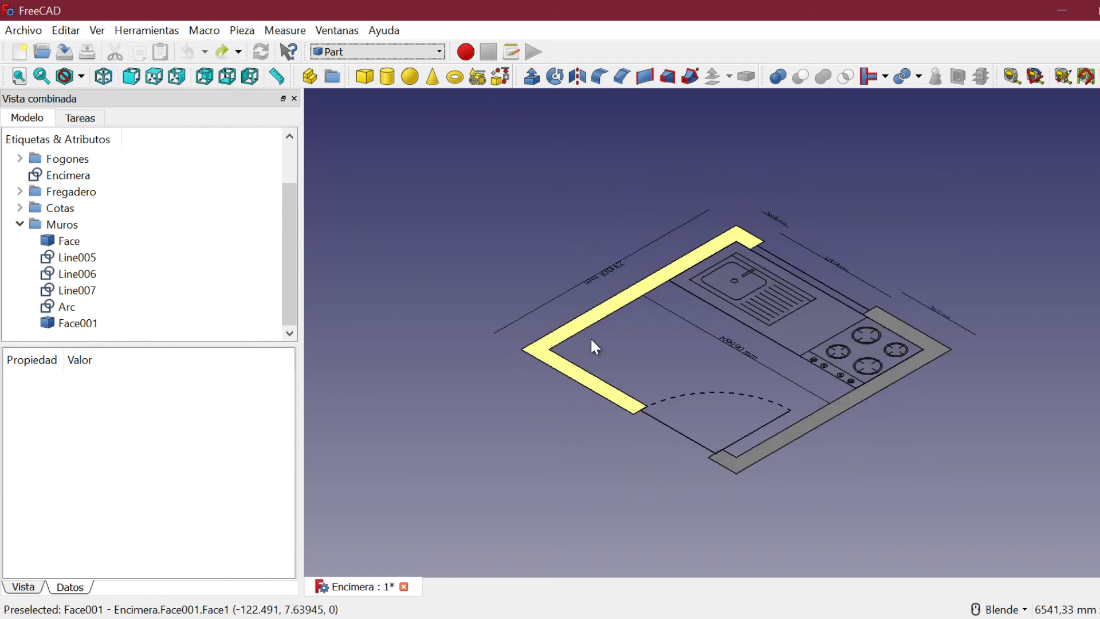
Extrude the Face001 wall outline 2000 mm upward into a solid wall.
left_click(74, 239)
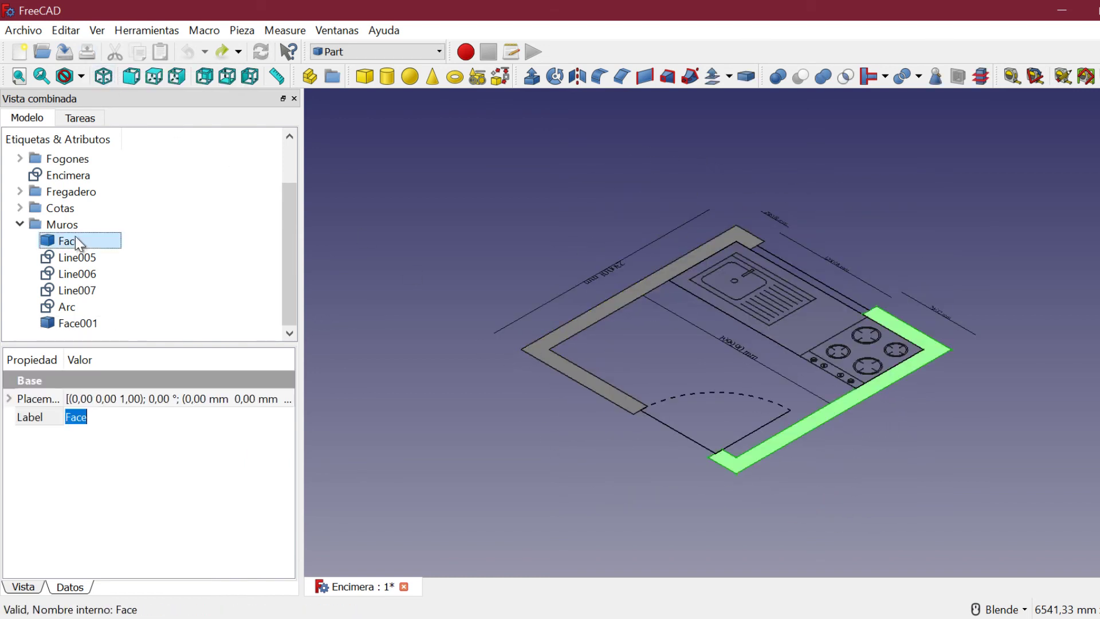
left_click(92, 324)
left_click(531, 76)
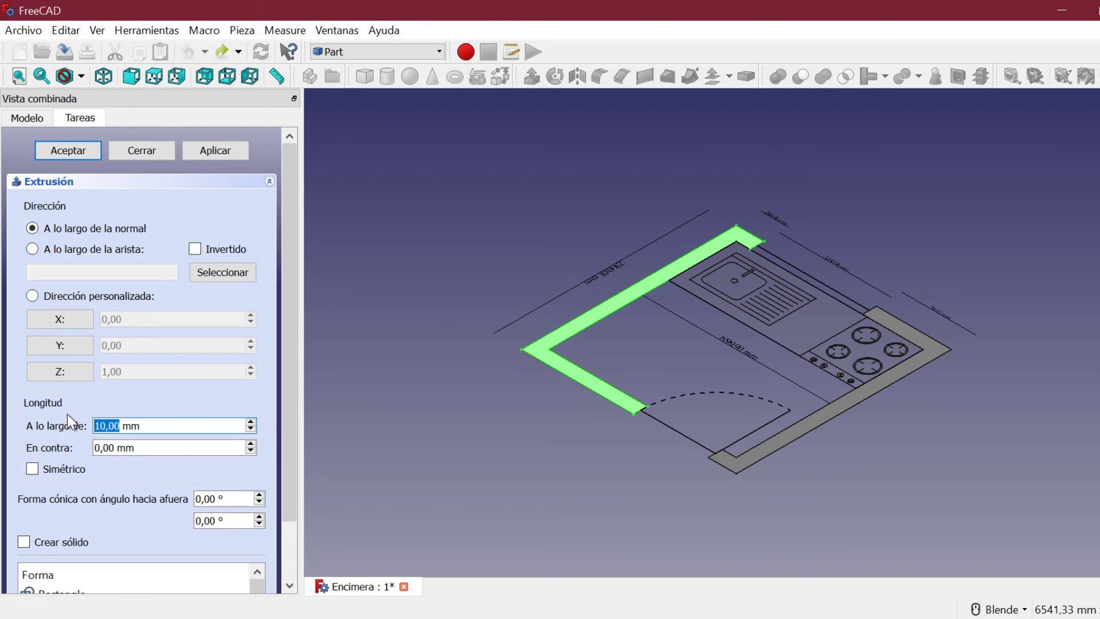
type("2000")
left_click(81, 148)
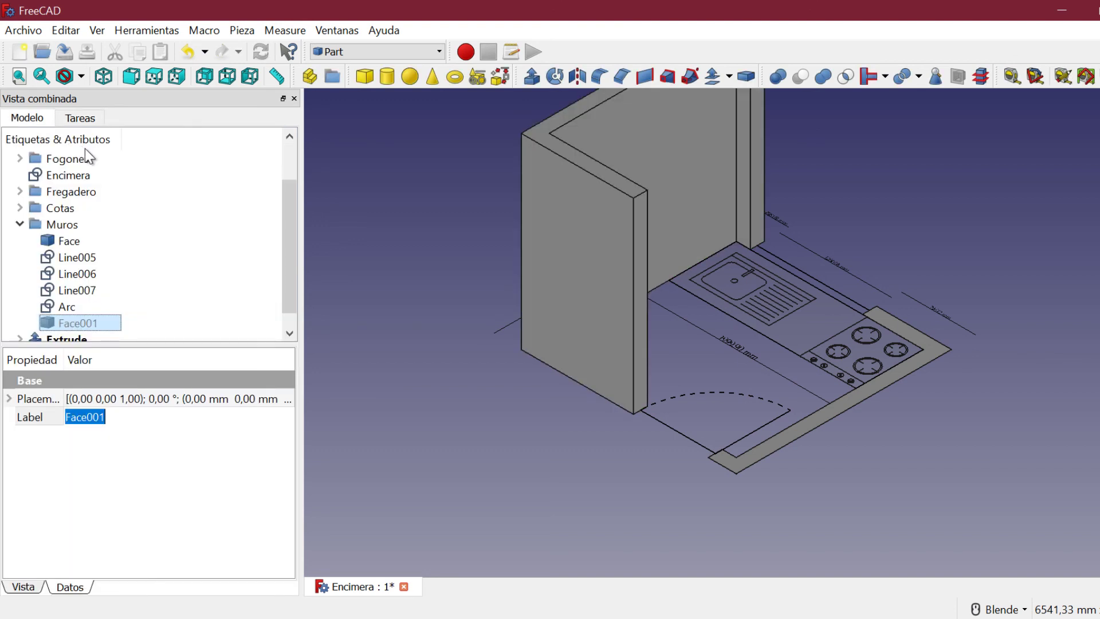
Extrude the Face wall outline with a length of -20 into the second wall.
left_click(710, 475)
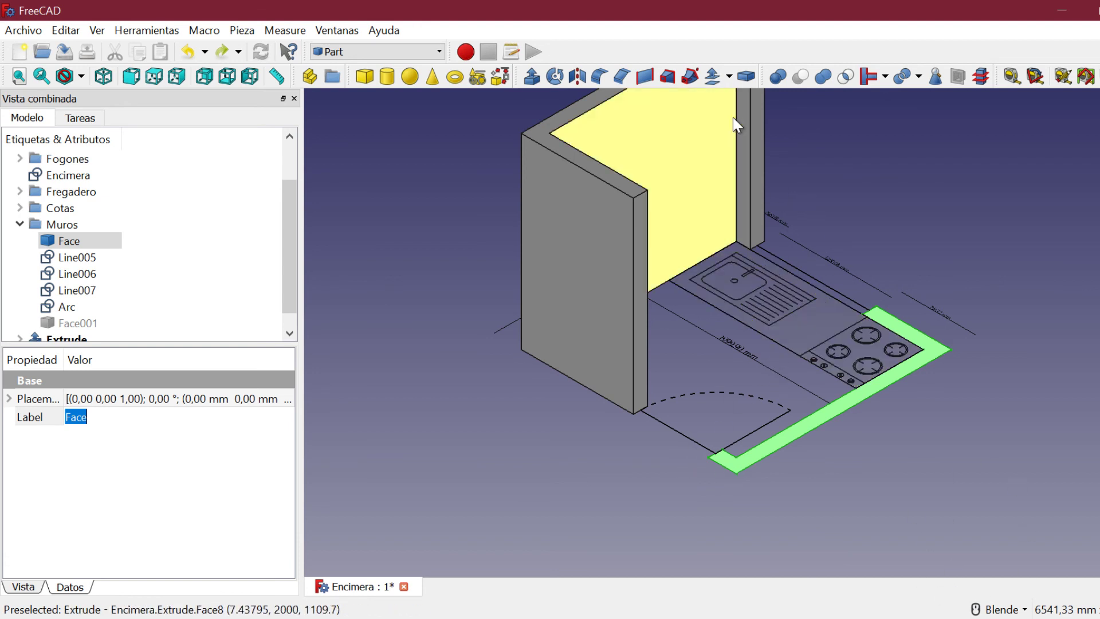
left_click(530, 76)
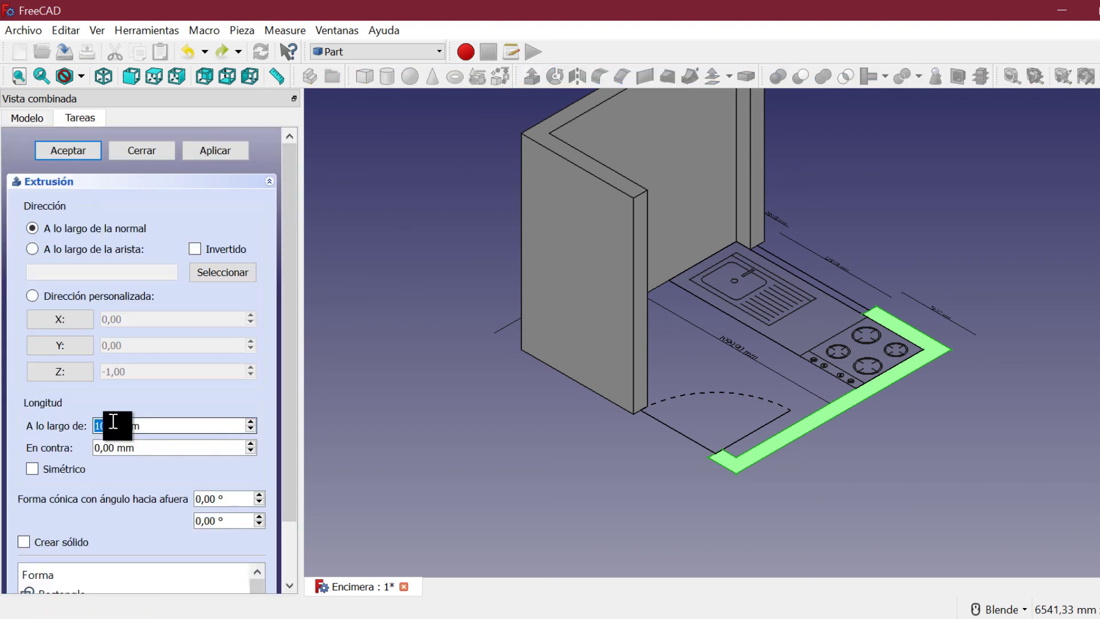
type("-2")
type("0")
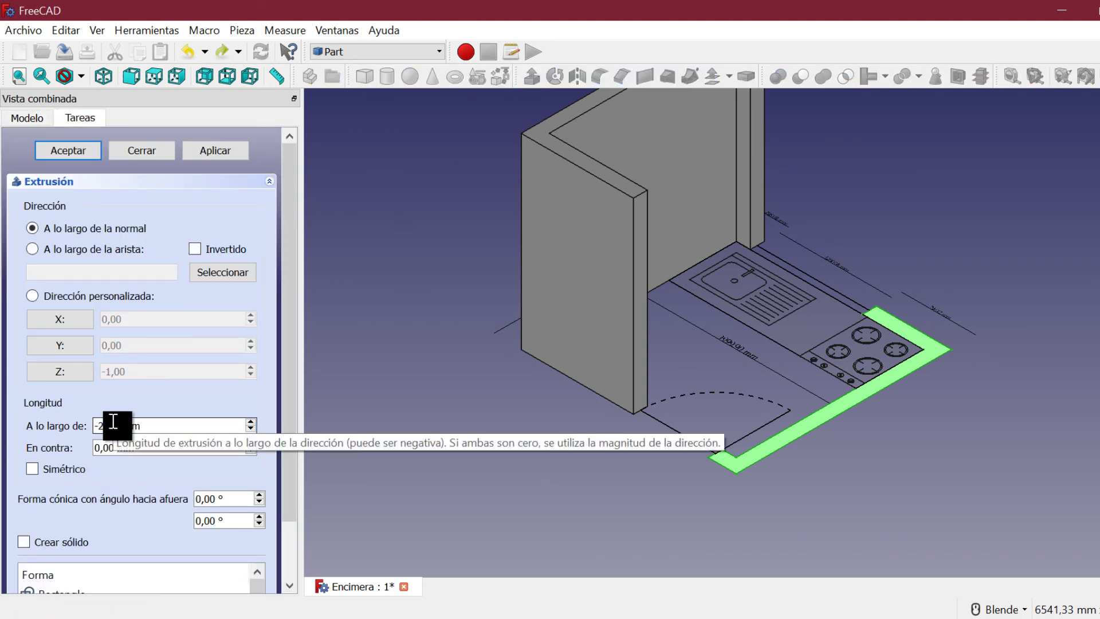
key("Return")
left_click(57, 154)
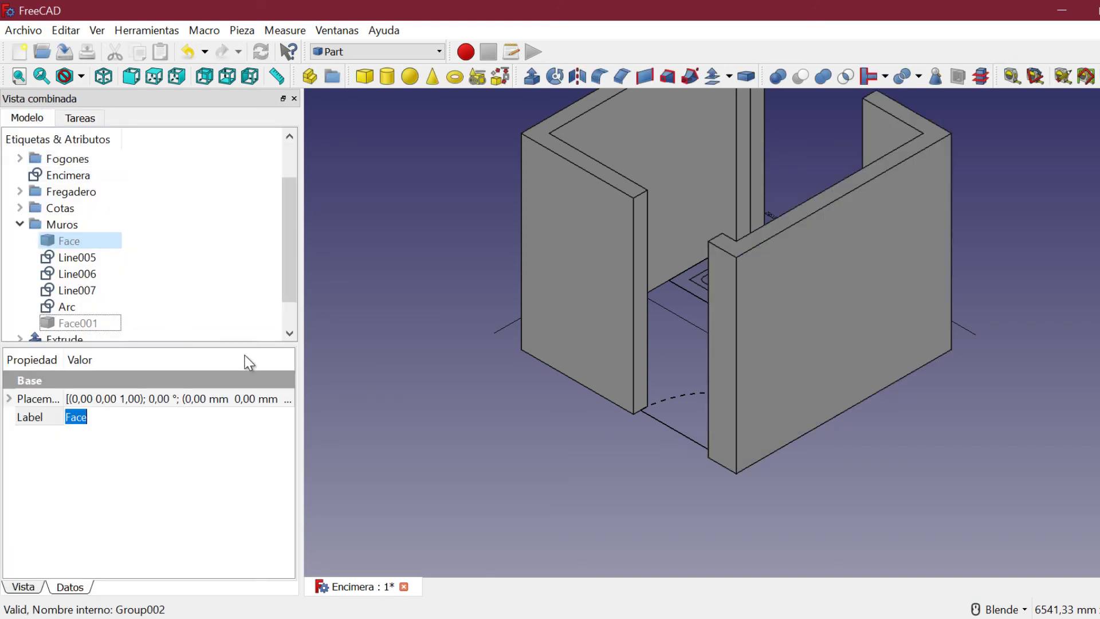
mouse_move(426, 414)
middle_mouse_down()
mouse_move(479, 451)
mouse_move(580, 488)
mouse_move(562, 434)
mouse_move(483, 422)
mouse_move(498, 456)
mouse_move(432, 399)
mouse_move(298, 370)
middle_mouse_up()
mouse_move(675, 467)
middle_mouse_down()
mouse_move(364, 407)
mouse_move(324, 426)
middle_mouse_up()
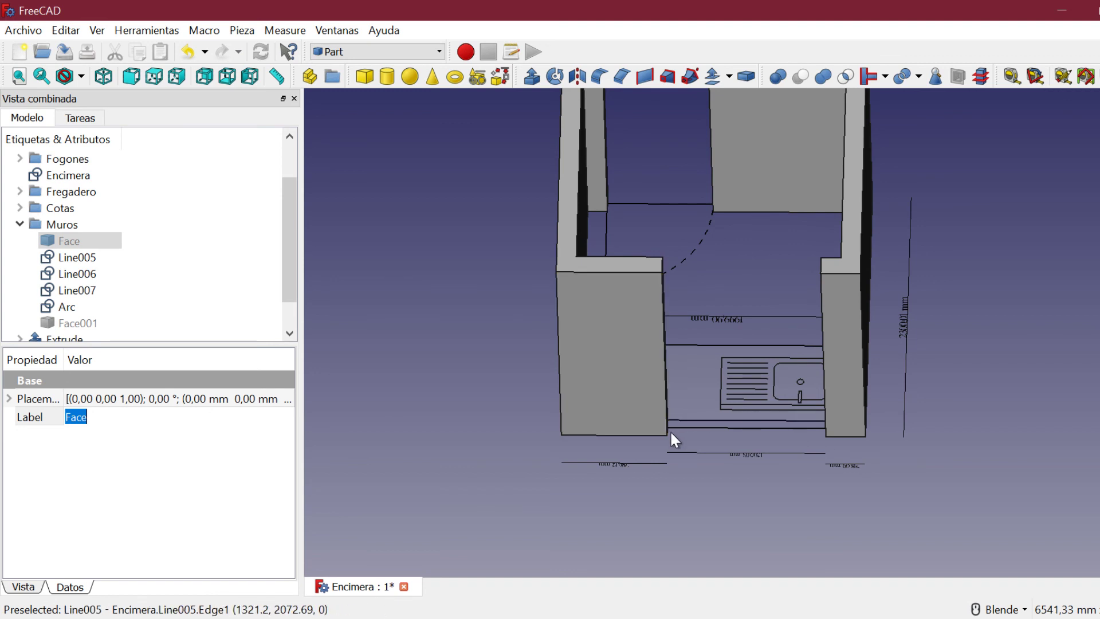
key("2")
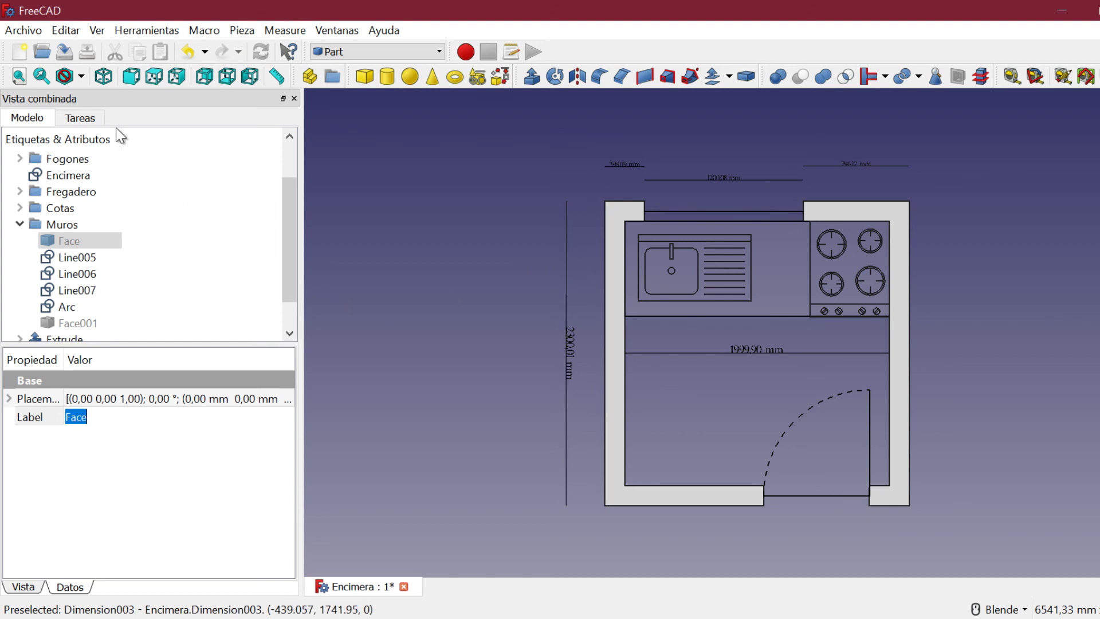
left_click(104, 76)
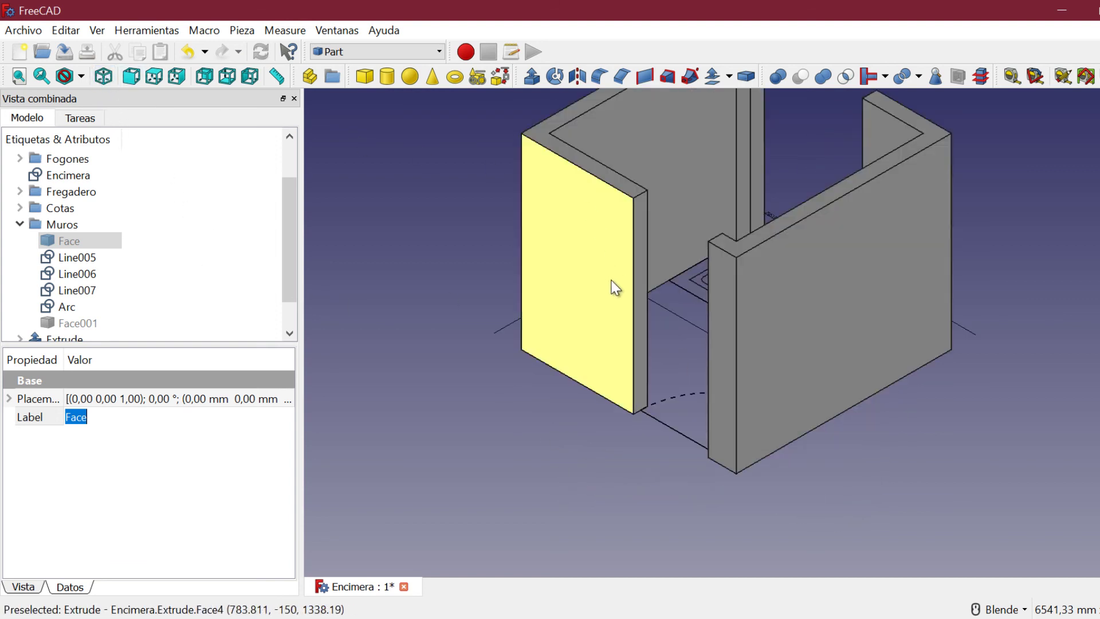
middle_click_drag(627, 320, 716, 275)
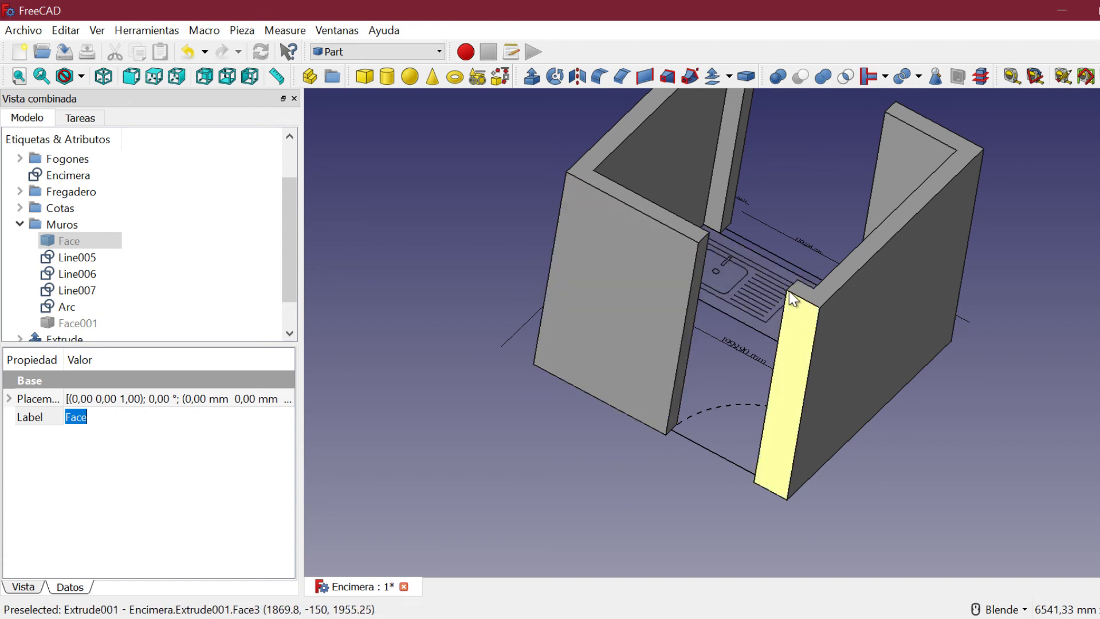
mouse_move(695, 361)
middle_mouse_down()
mouse_move(728, 359)
mouse_move(797, 235)
middle_mouse_up()
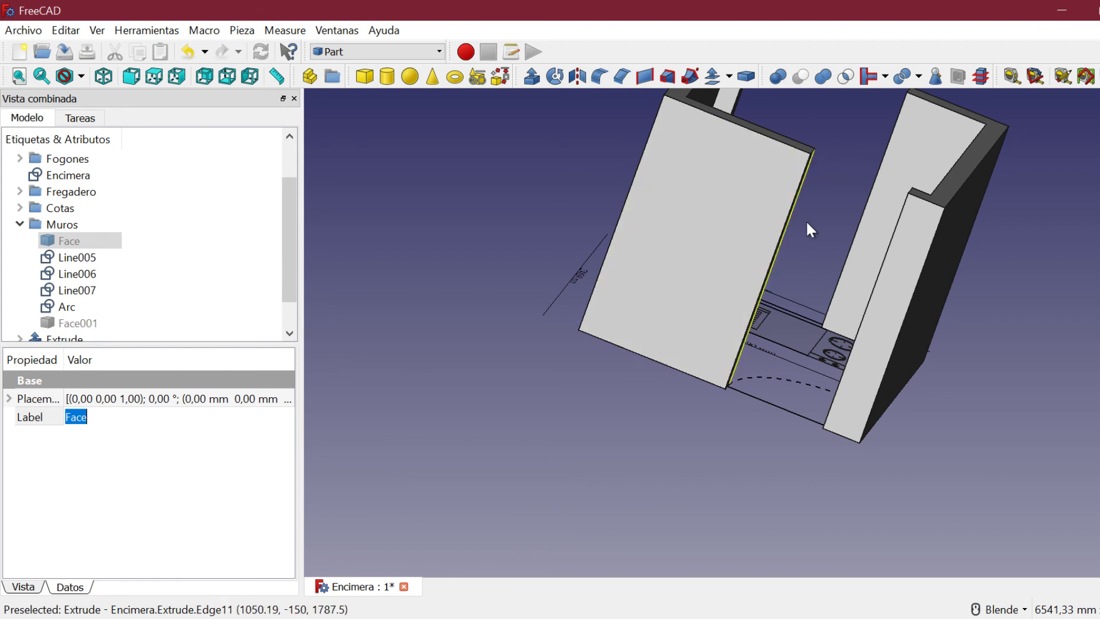
left_click(153, 76)
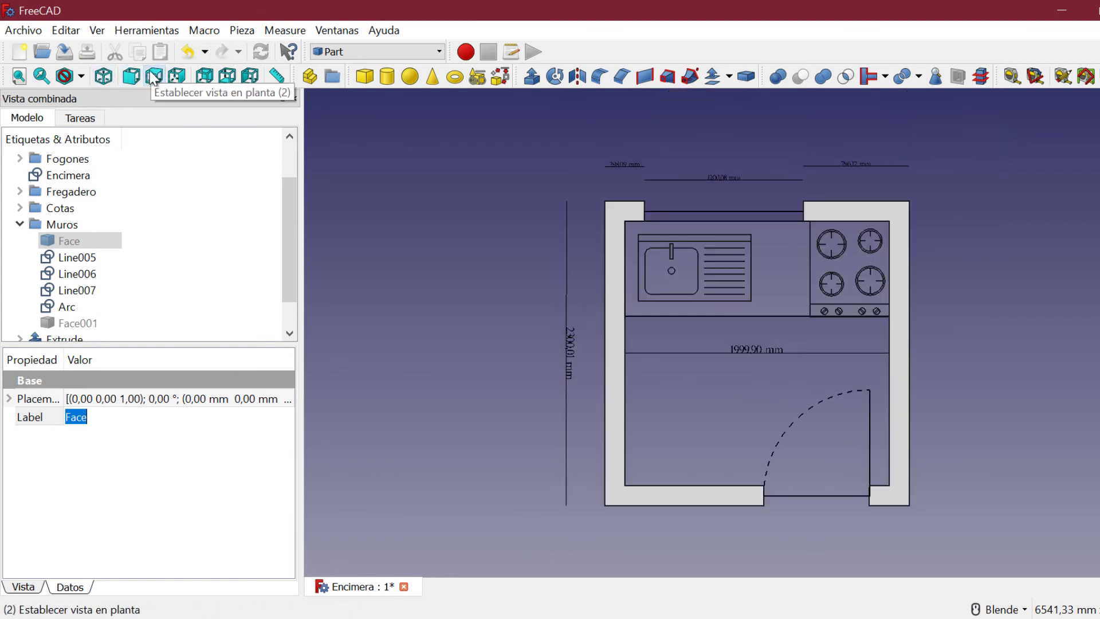